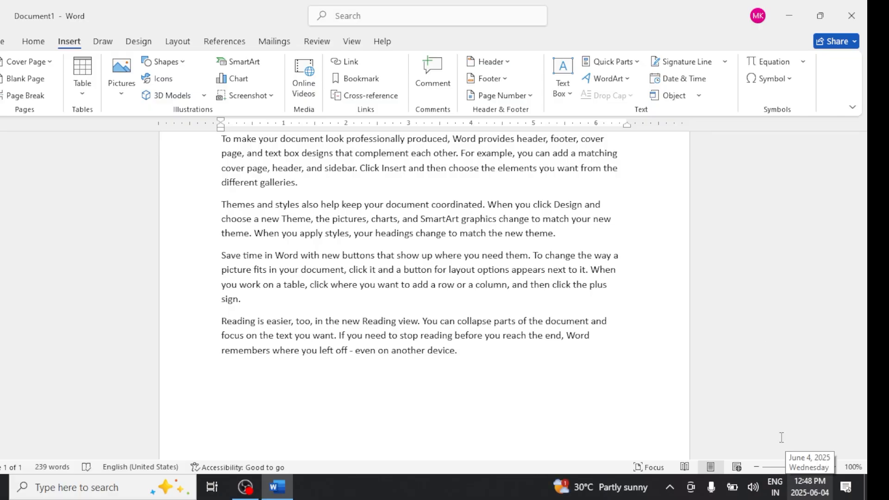
- Open the date and time formats and set their language to English (India)
{"action": "left_click", "coordinate": [674, 79]}
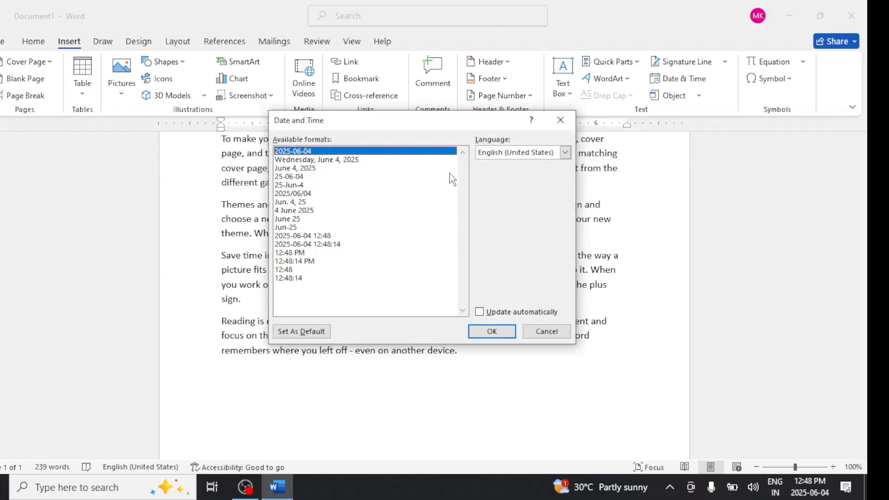
{"action": "left_click", "coordinate": [512, 153]}
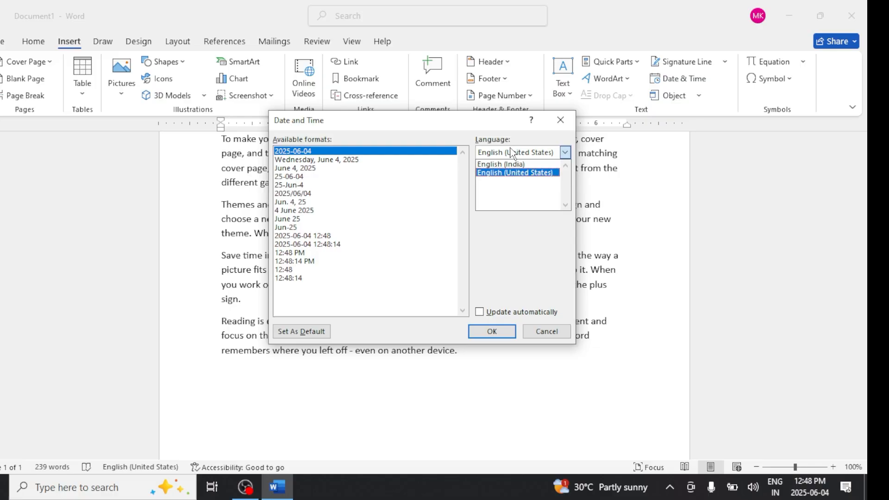
{"action": "left_click", "coordinate": [513, 173]}
{"action": "left_click", "coordinate": [518, 155]}
{"action": "key", "text": "Return"}
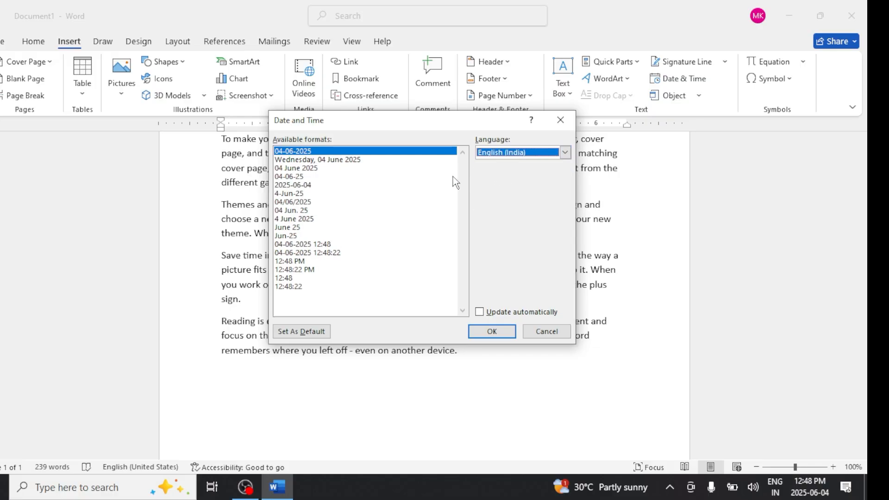
- Insert the current date below the last paragraph in the long weekday format, "Wednesday, 04 June 2025"
{"action": "left_click", "coordinate": [312, 160]}
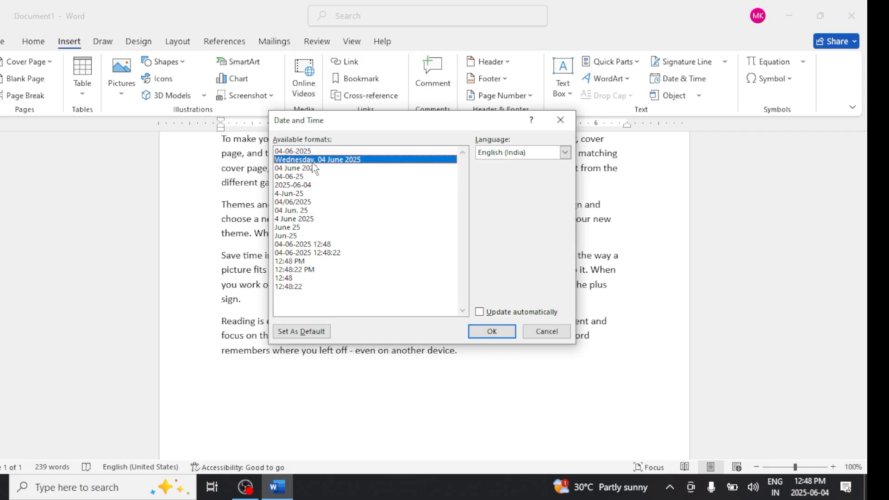
{"action": "left_click", "coordinate": [302, 185]}
{"action": "left_click", "coordinate": [306, 218]}
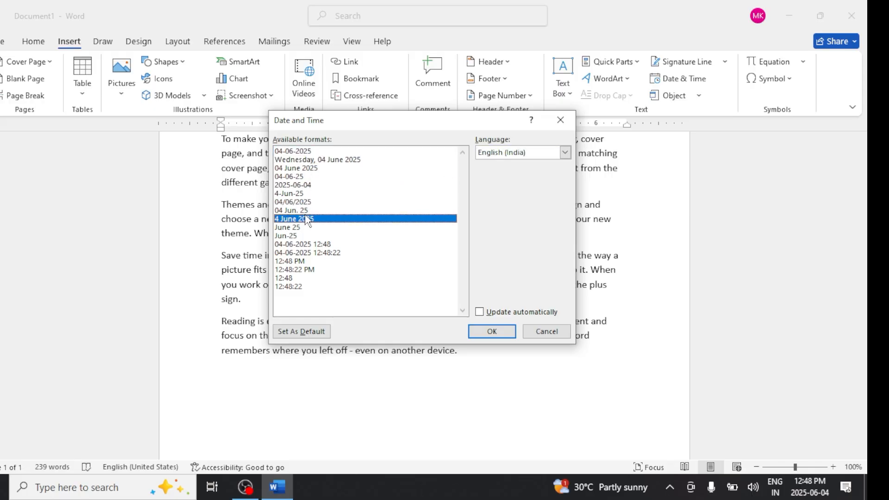
{"action": "left_click", "coordinate": [305, 278]}
{"action": "left_click", "coordinate": [304, 270]}
{"action": "left_click", "coordinate": [303, 243]}
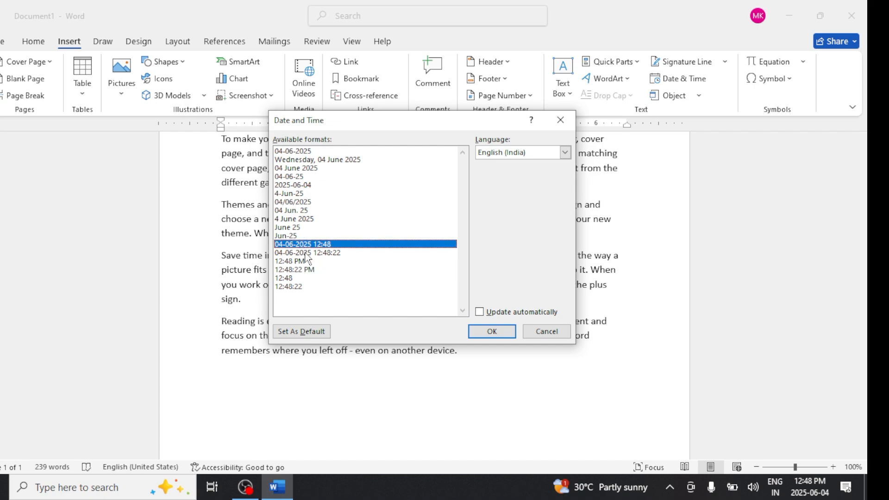
{"action": "left_click", "coordinate": [306, 253]}
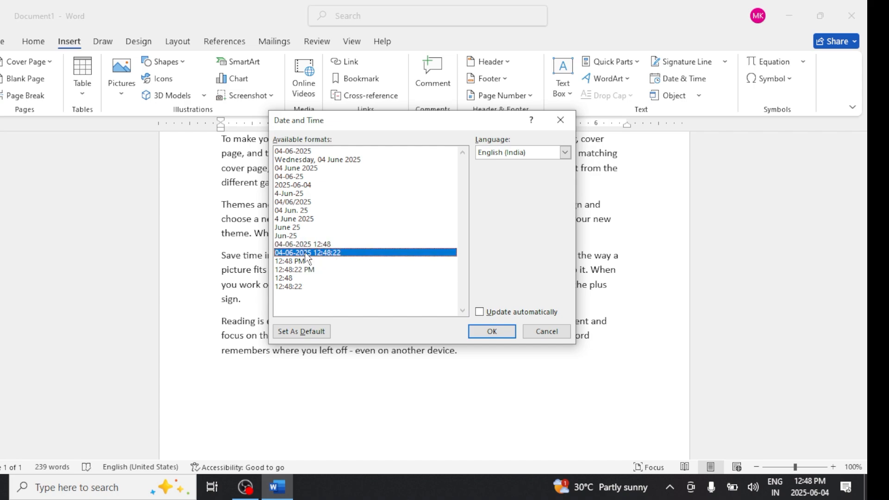
{"action": "left_click", "coordinate": [311, 161]}
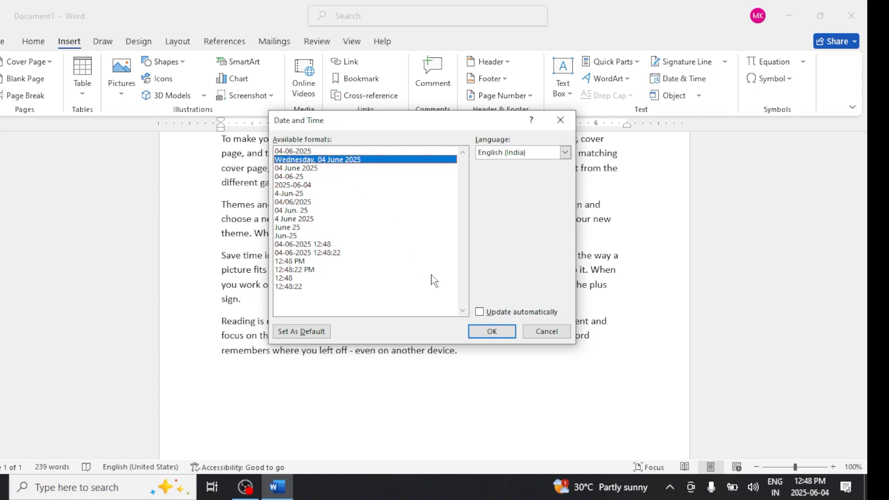
{"action": "left_click", "coordinate": [491, 331]}
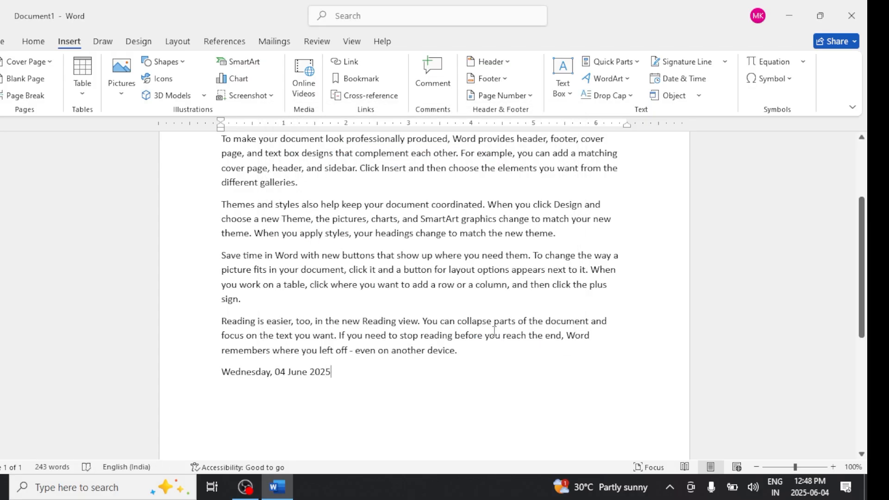
- Insert the current time on a new line below the date, in the 12-hour format with seconds and AM/PM
{"action": "key", "text": "Return"}
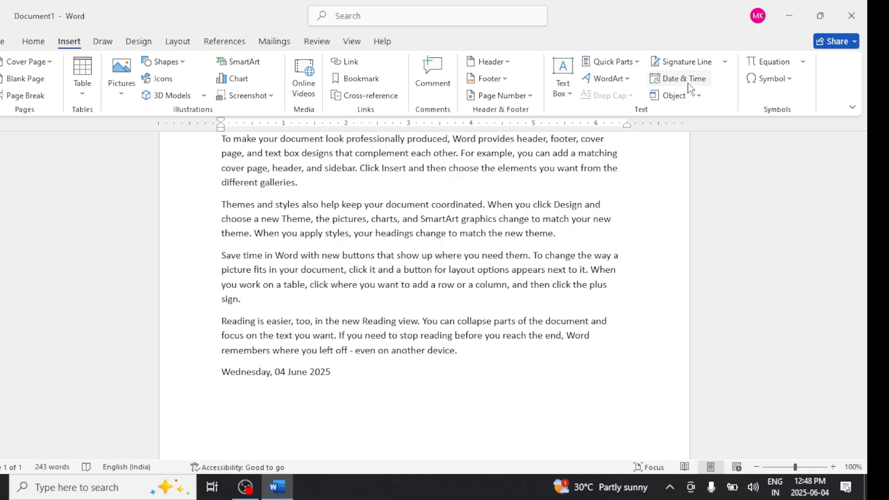
{"action": "left_click", "coordinate": [689, 79]}
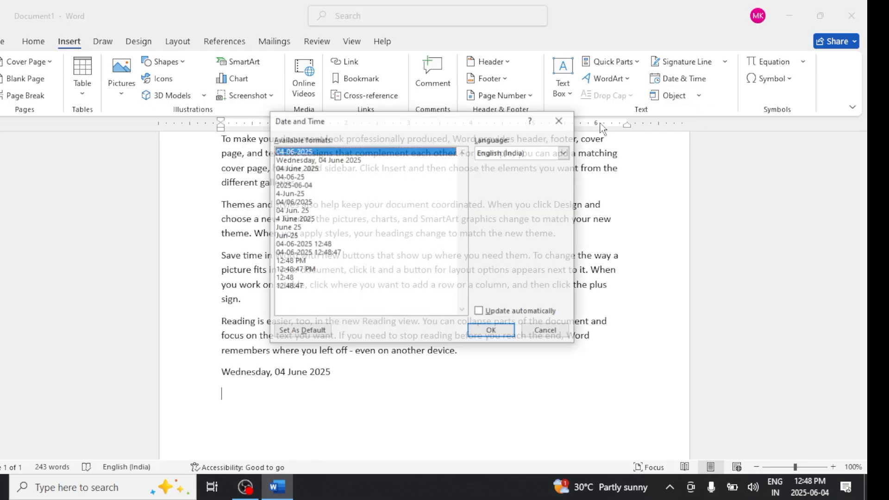
{"action": "left_click", "coordinate": [306, 269]}
{"action": "left_click", "coordinate": [491, 332]}
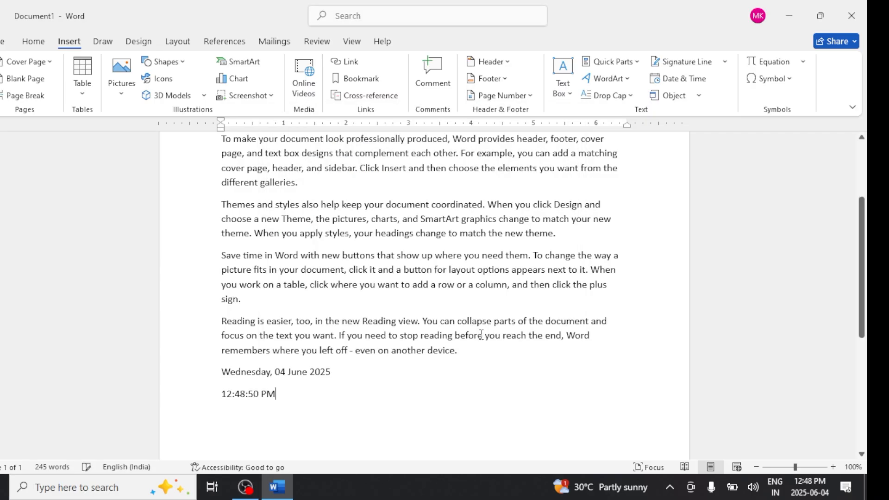
- Insert the combined numeric date and 24-hour time with seconds on a new line below the time
{"action": "key", "text": "Return"}
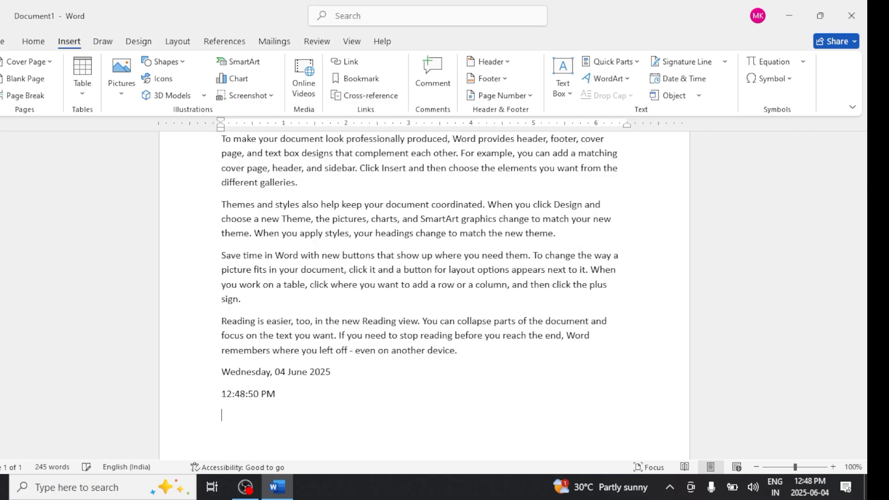
{"action": "left_click", "coordinate": [681, 78]}
{"action": "left_click", "coordinate": [343, 252]}
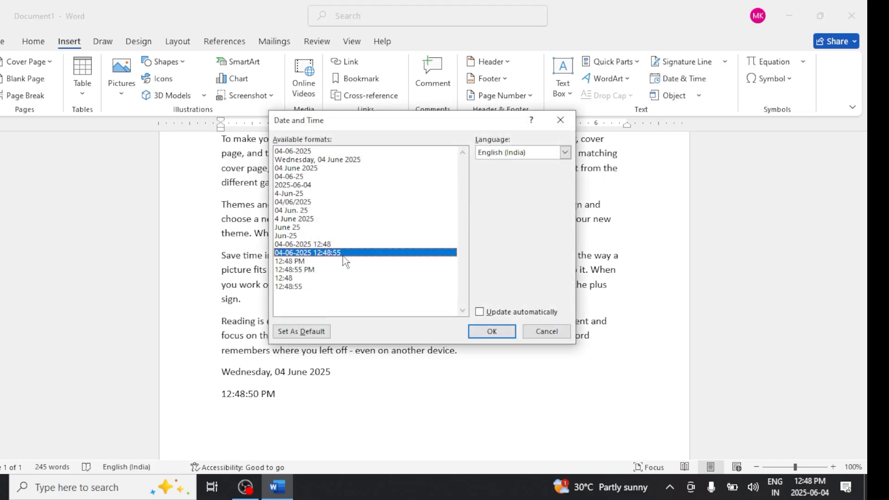
{"action": "left_click", "coordinate": [475, 336]}
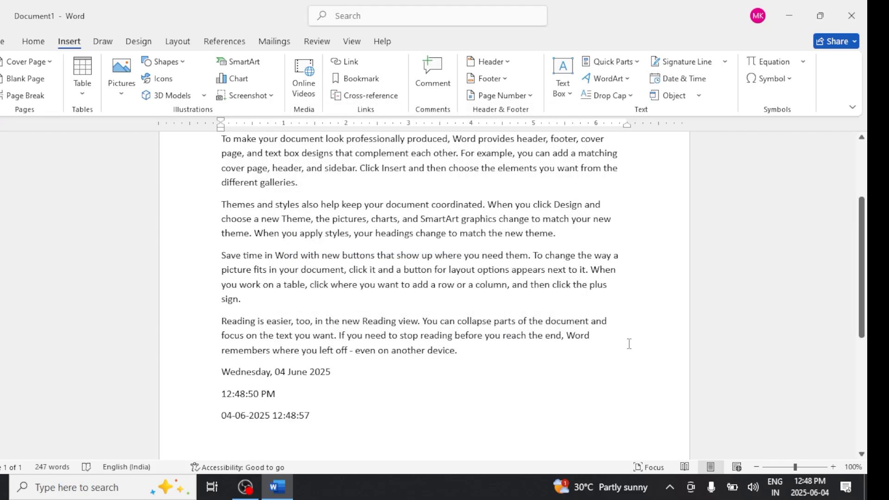
- Insert a new Bitmap Image object on a new line below the combined date and time
{"action": "key", "text": "Return"}
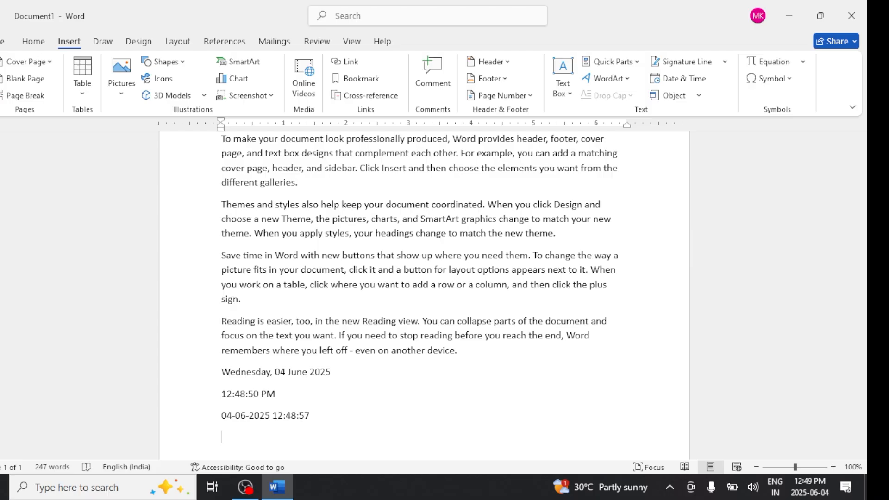
{"action": "left_click", "coordinate": [699, 96]}
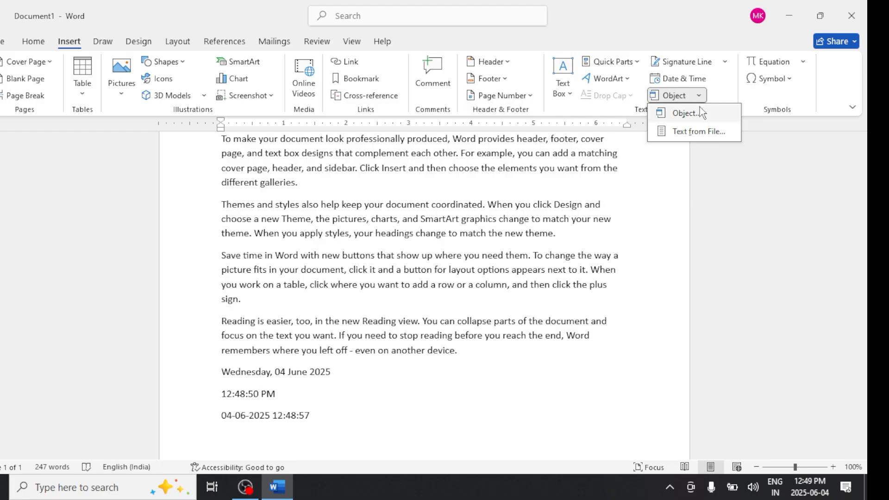
{"action": "left_click", "coordinate": [700, 113]}
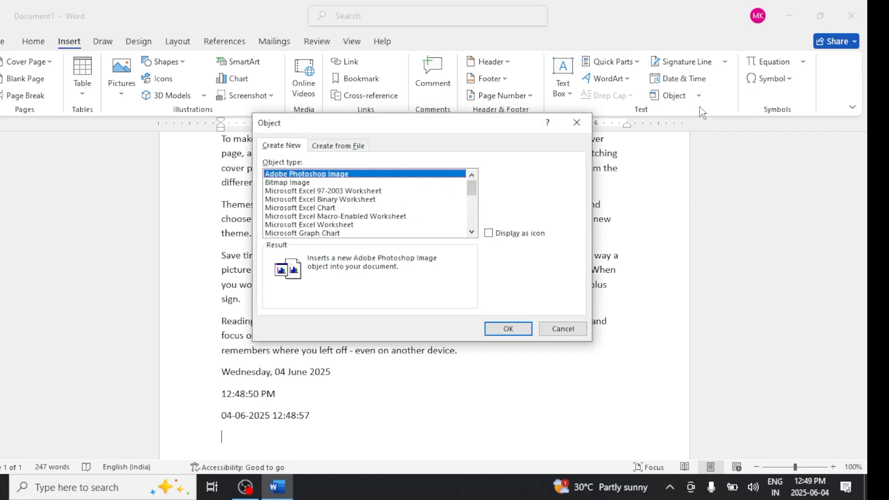
{"action": "left_click", "coordinate": [308, 183]}
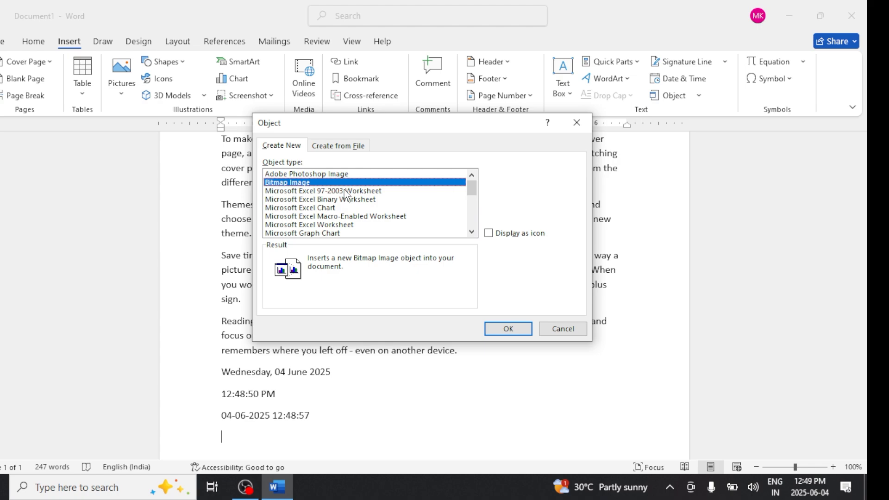
{"action": "left_click", "coordinate": [502, 328]}
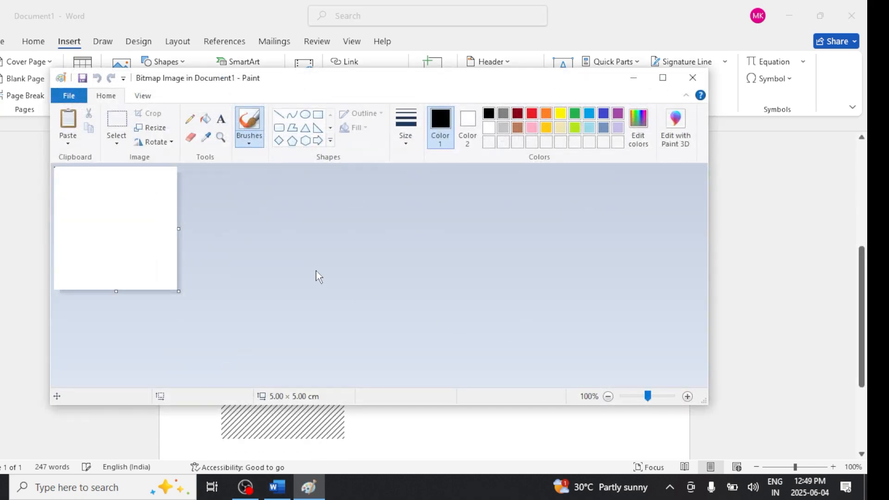
- Draw a black-outlined heart shape about 4.0 × 3.6 cm in the middle of the bitmap canvas
{"action": "left_click", "coordinate": [331, 140]}
{"action": "left_click", "coordinate": [280, 154]}
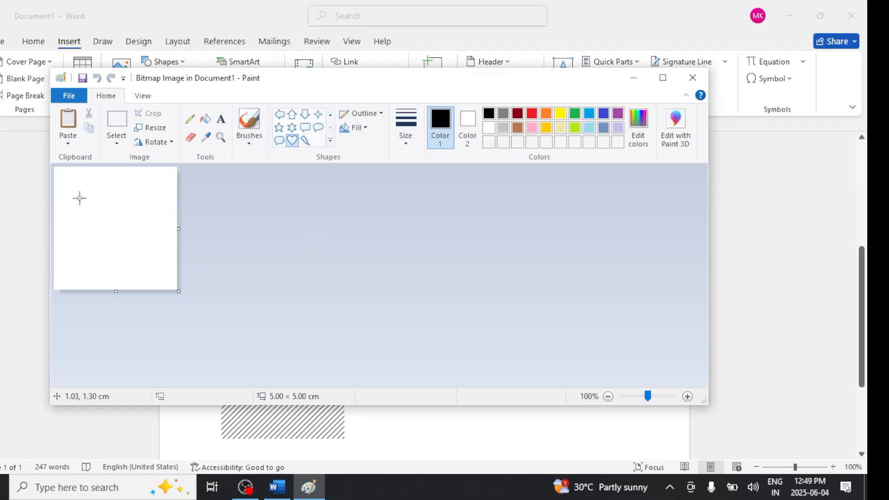
{"action": "left_click_drag", "start_coordinate": [66, 184], "coordinate": [165, 274]}
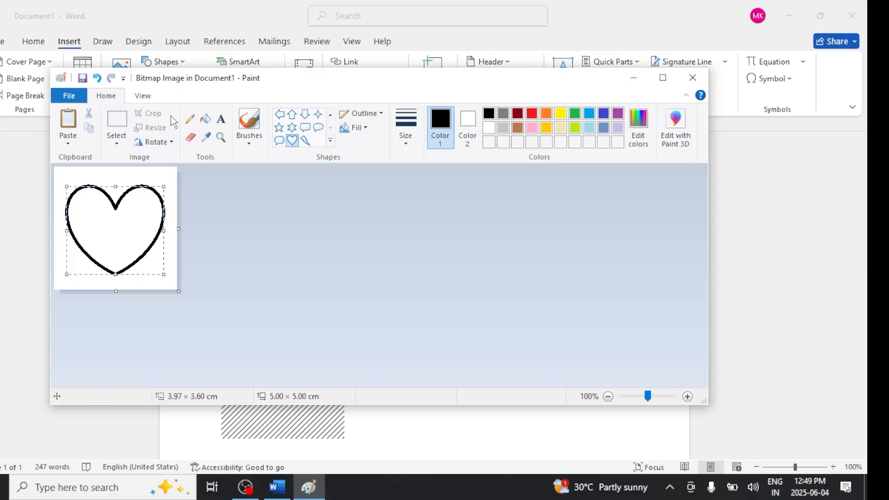
- Fill the heart with red, then exit Paint and return to the document
{"action": "left_click", "coordinate": [204, 120]}
{"action": "left_click", "coordinate": [531, 113]}
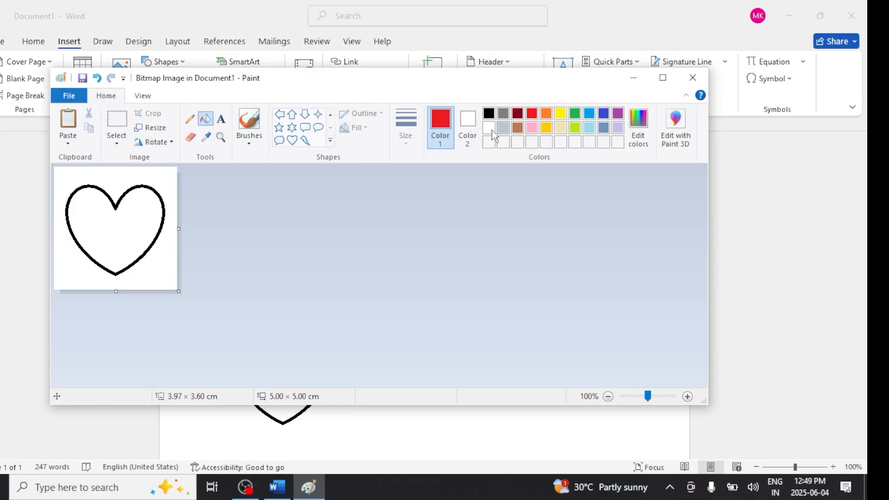
{"action": "left_click", "coordinate": [153, 210]}
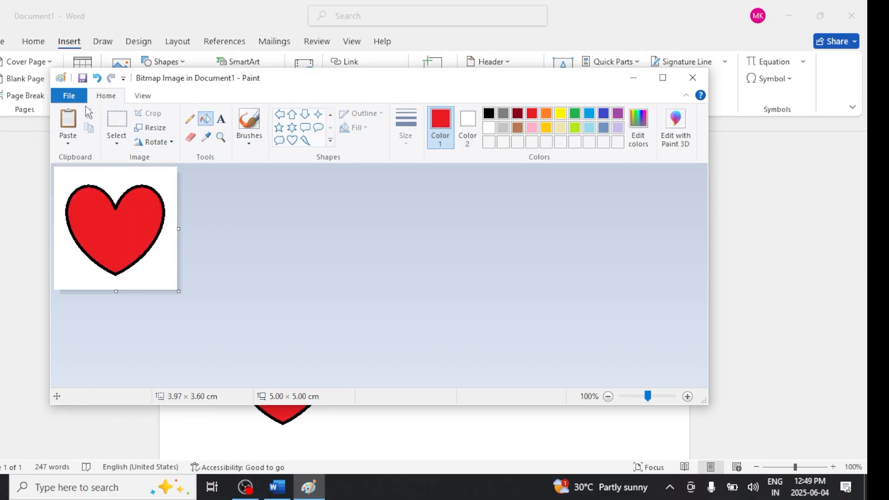
{"action": "left_click", "coordinate": [69, 95]}
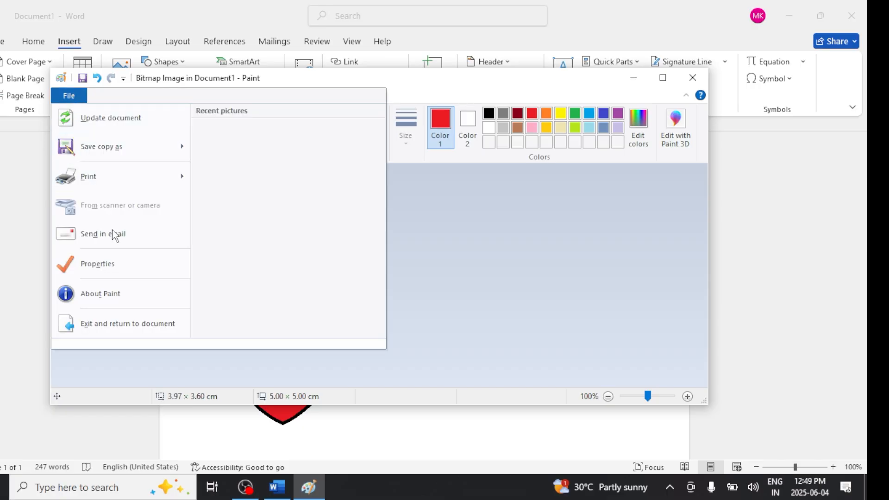
{"action": "left_click", "coordinate": [134, 323]}
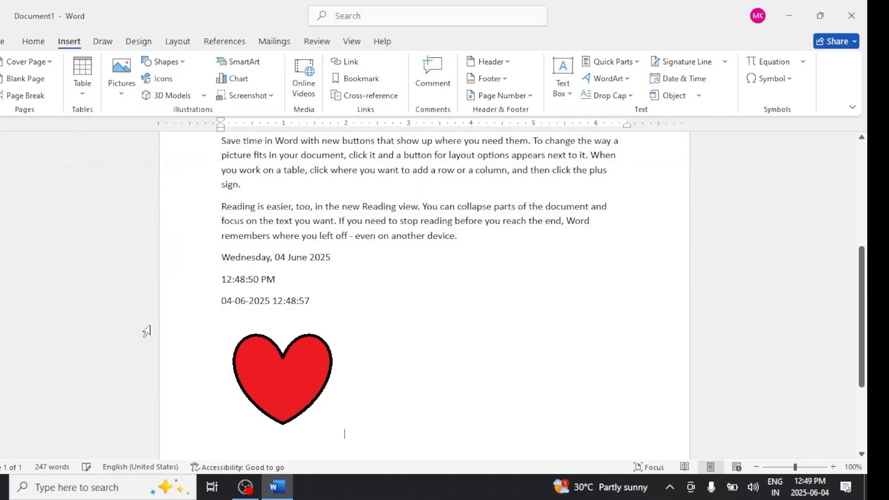
- Reopen the embedded heart image for editing, recolor both its fill and outline blue, and return to the document
{"action": "left_click", "coordinate": [297, 383]}
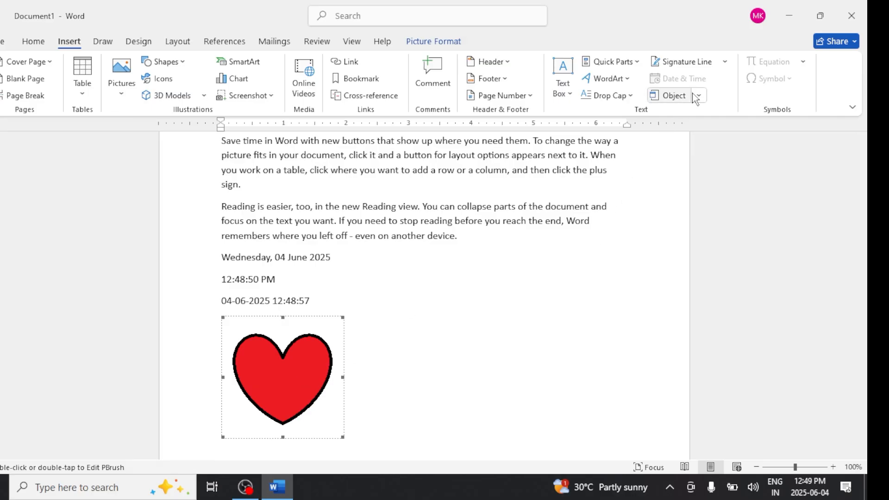
{"action": "double_click", "coordinate": [314, 366]}
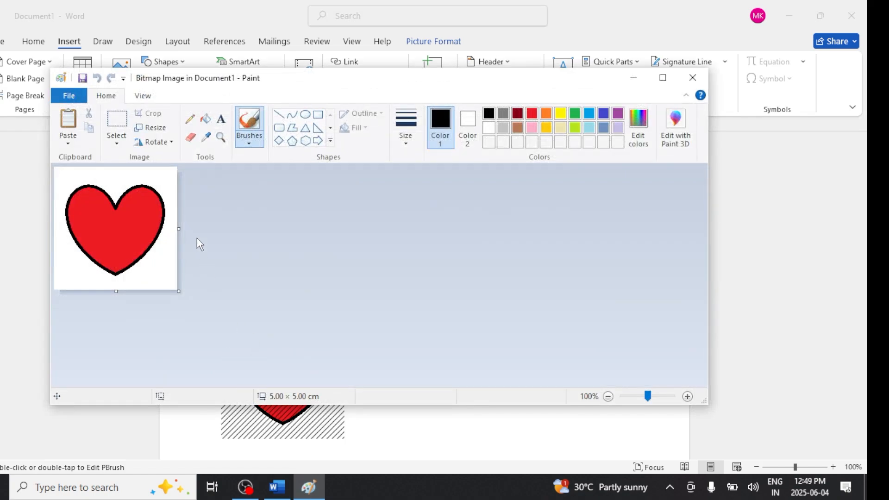
{"action": "left_click", "coordinate": [205, 118]}
{"action": "left_click", "coordinate": [603, 114]}
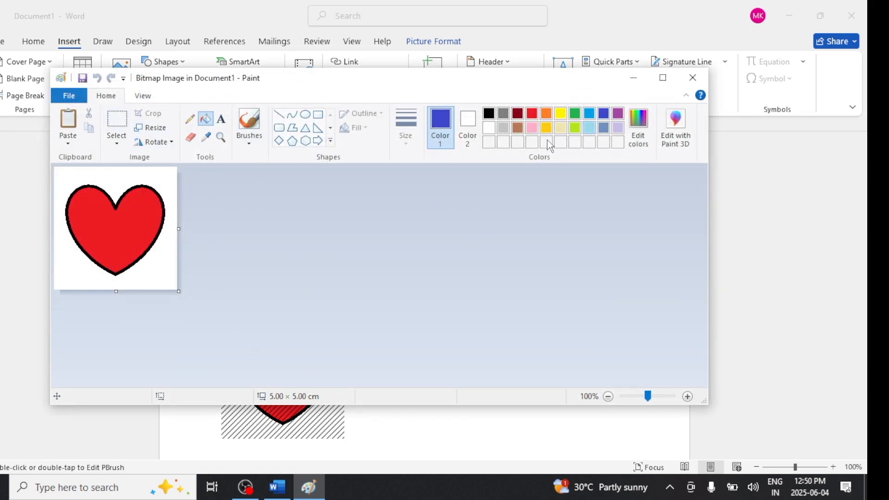
{"action": "left_click", "coordinate": [100, 241]}
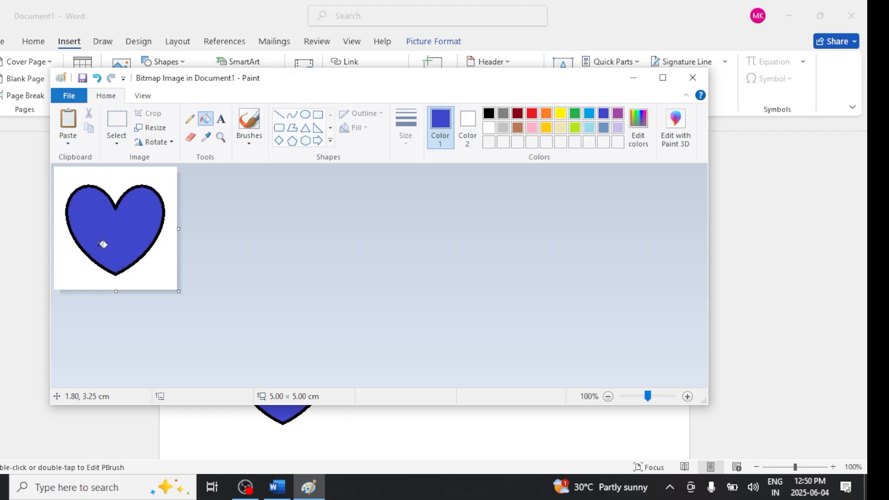
{"action": "left_click", "coordinate": [101, 186]}
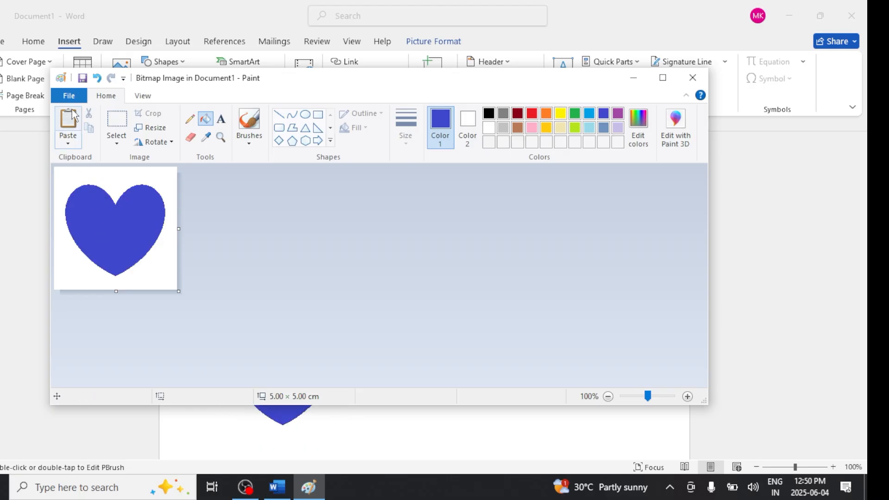
{"action": "left_click", "coordinate": [84, 97]}
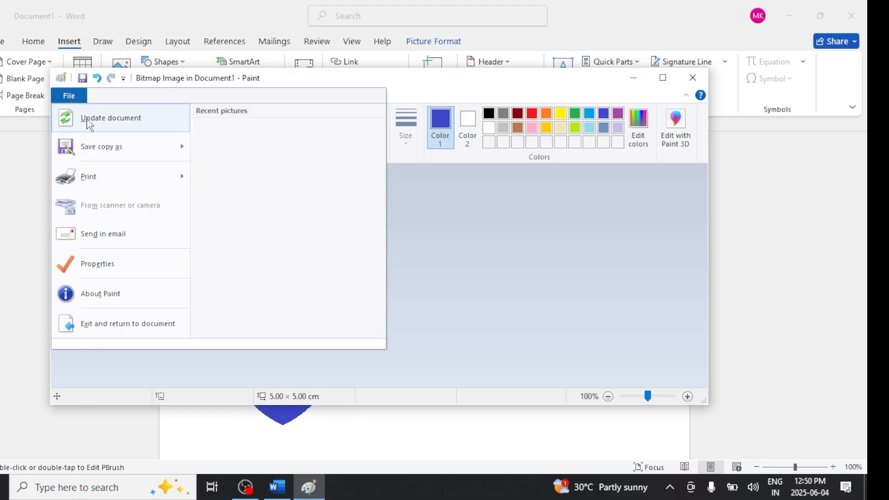
{"action": "left_click", "coordinate": [137, 324]}
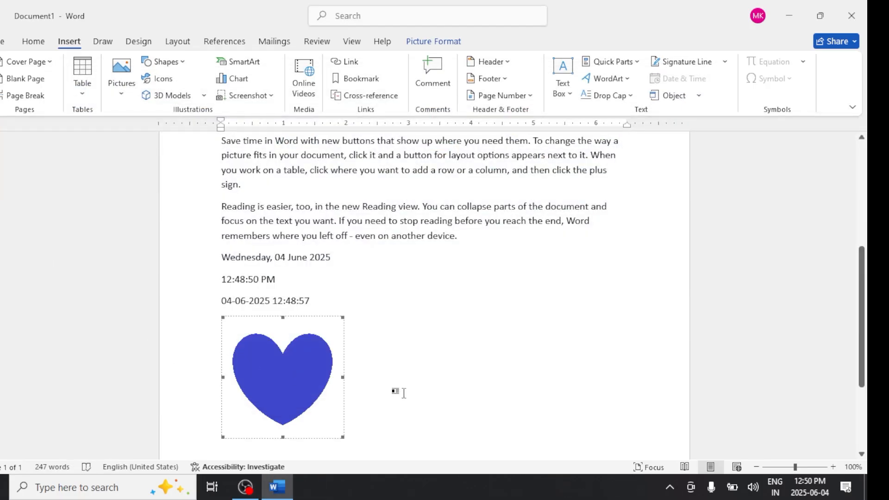
- Add a new line below the blue heart and start embedding an object from an existing file, browsing the Documents folder
{"action": "left_click", "coordinate": [416, 399]}
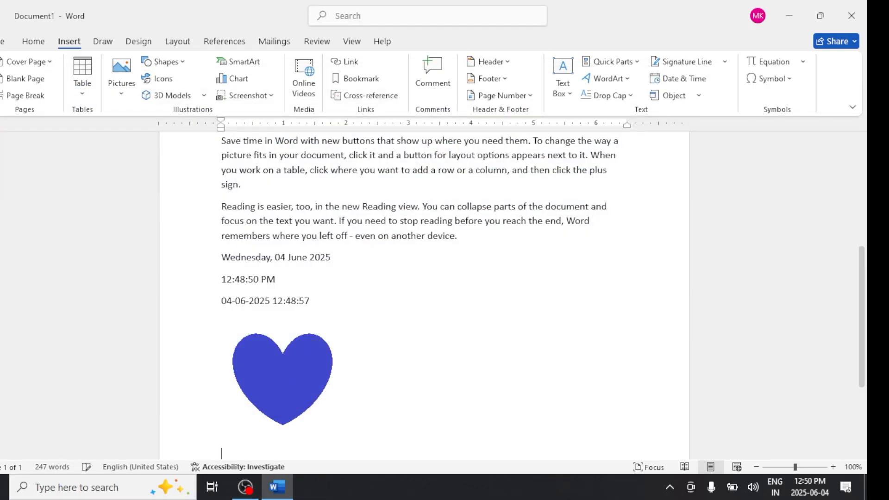
{"action": "key", "text": "Return"}
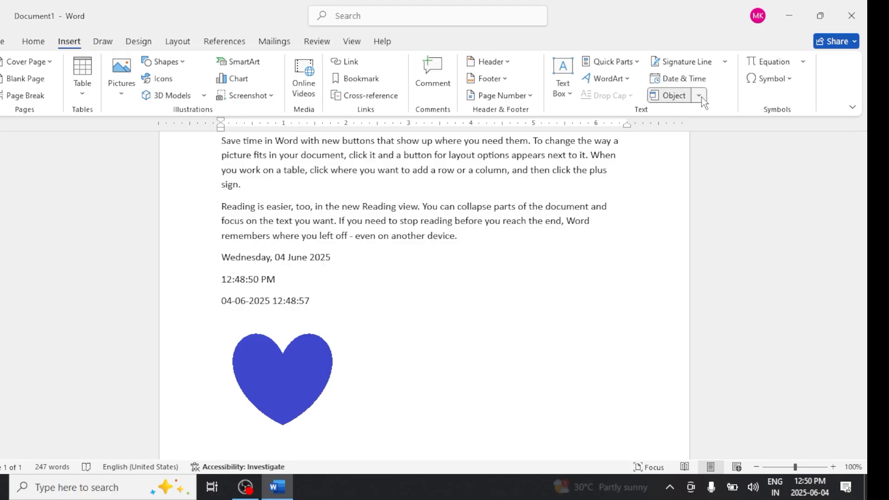
{"action": "left_click", "coordinate": [700, 96]}
{"action": "left_click", "coordinate": [700, 110]}
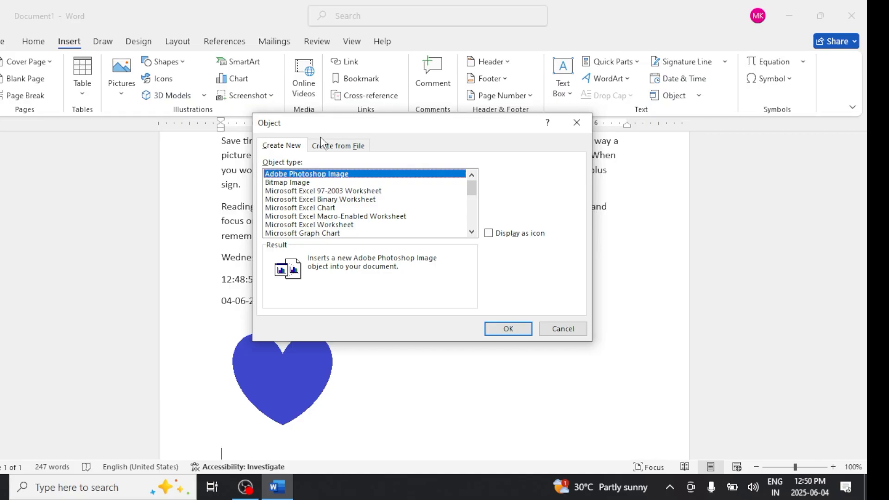
{"action": "left_click", "coordinate": [334, 146]}
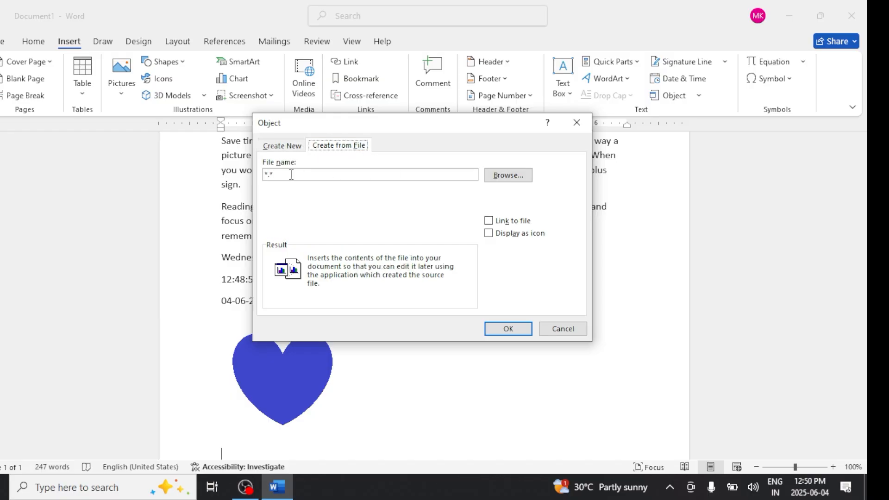
{"action": "left_click", "coordinate": [504, 172]}
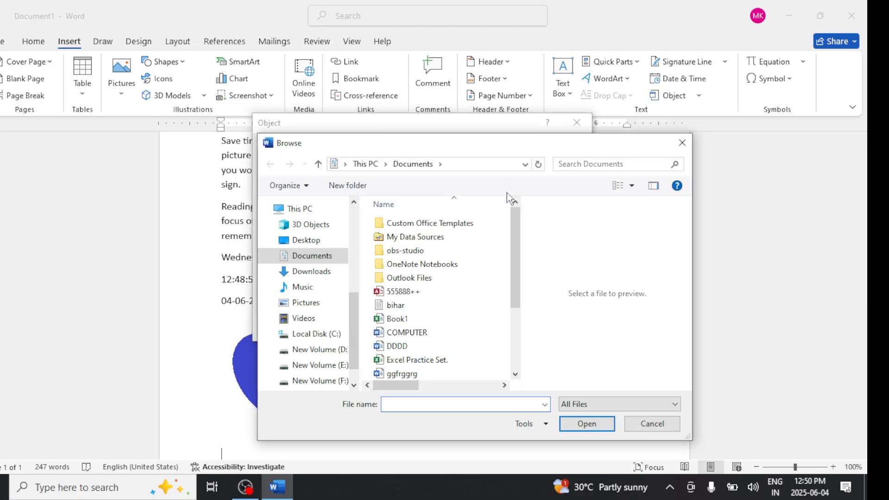
- Choose the VSRM document from the Documents folder and embed it as an object below the heart image
{"action": "left_click_drag", "start_coordinate": [516, 243], "coordinate": [518, 297]}
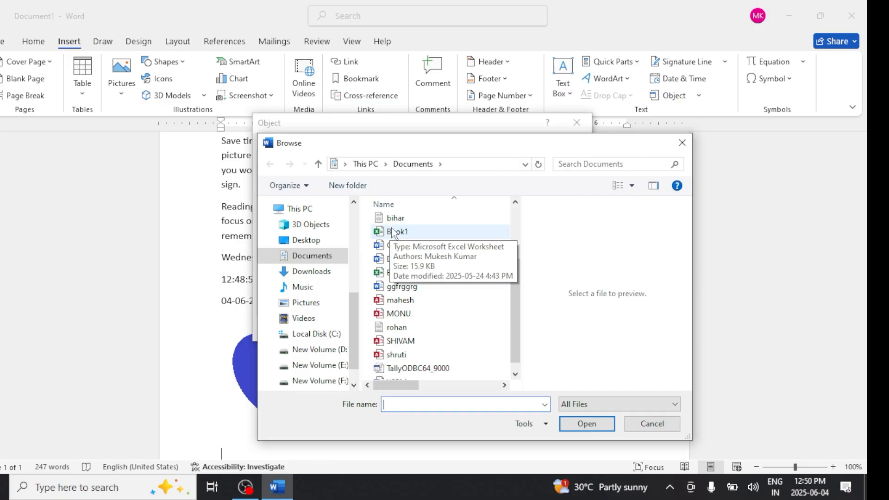
{"action": "scroll", "coordinate": [400, 312], "scroll_direction": "down", "scroll_amount": 1}
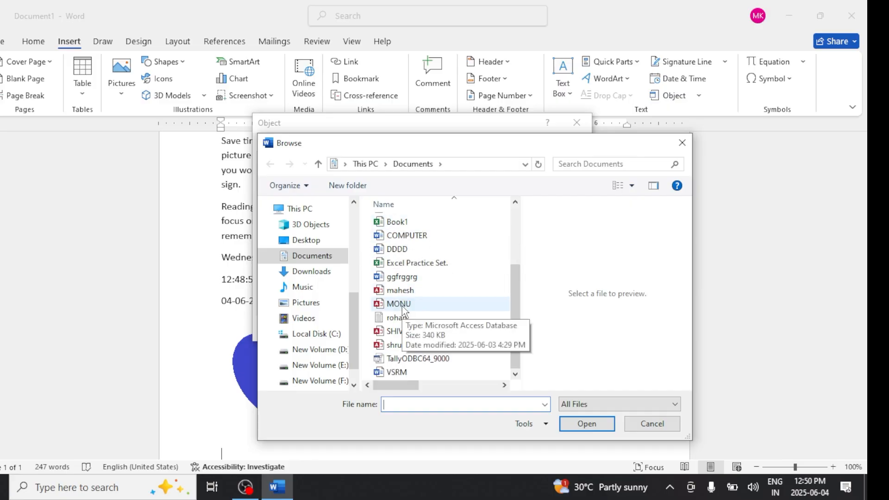
{"action": "left_click_drag", "start_coordinate": [515, 317], "coordinate": [518, 283]}
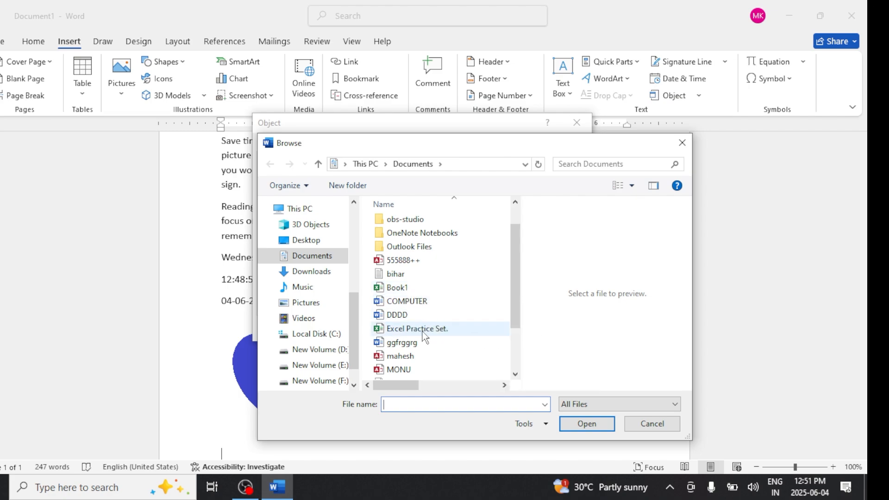
{"action": "left_click", "coordinate": [405, 291]}
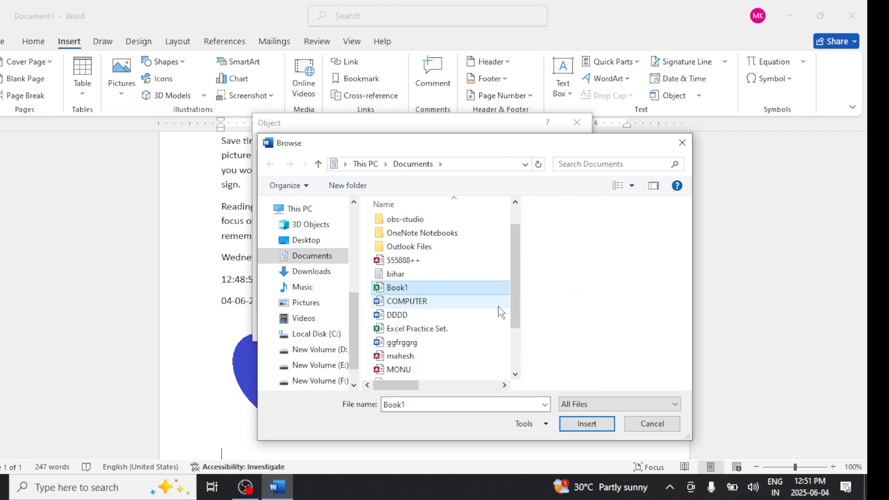
{"action": "scroll", "coordinate": [513, 328], "scroll_direction": "down", "scroll_amount": 1}
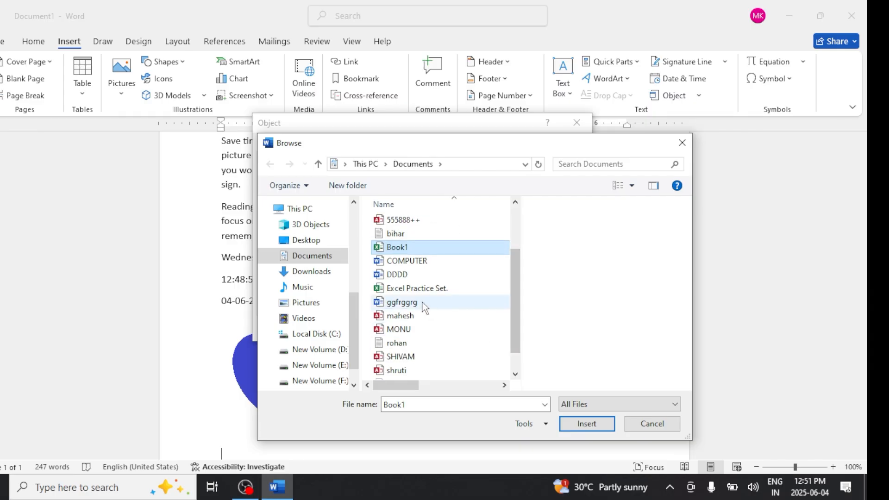
{"action": "left_click", "coordinate": [419, 261]}
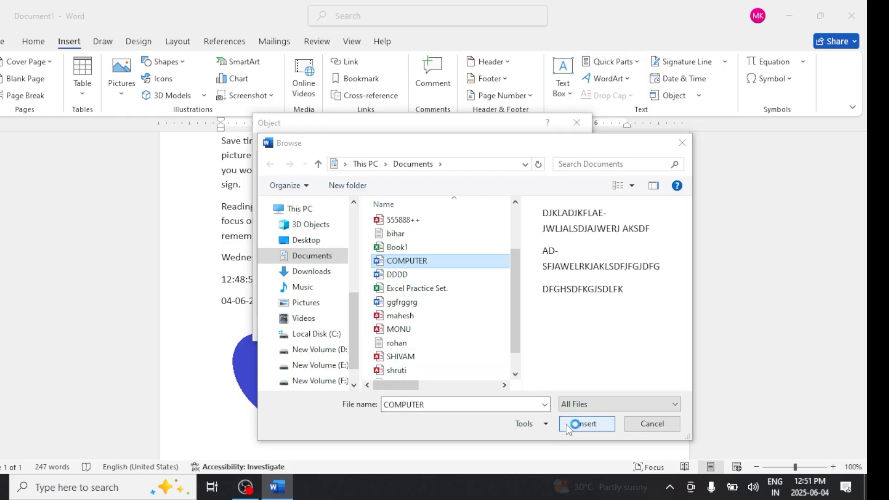
{"action": "left_click", "coordinate": [420, 303]}
{"action": "scroll", "coordinate": [504, 298], "scroll_direction": "down", "scroll_amount": 1}
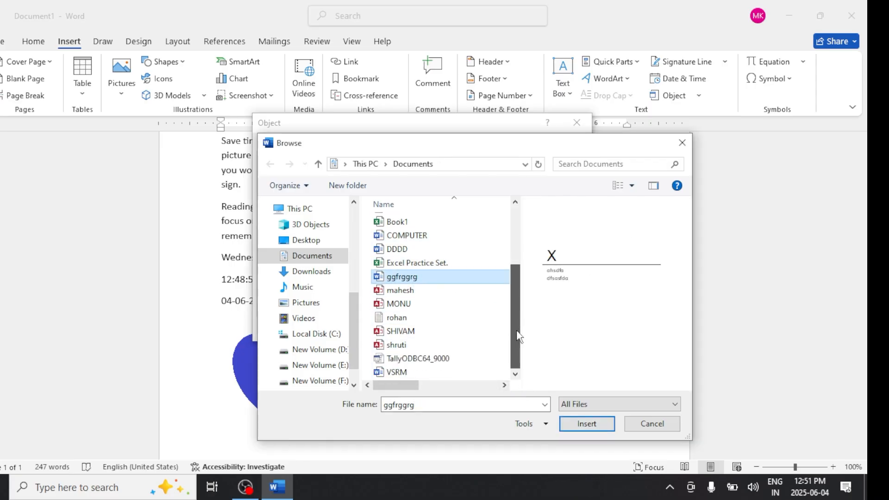
{"action": "left_click", "coordinate": [413, 373]}
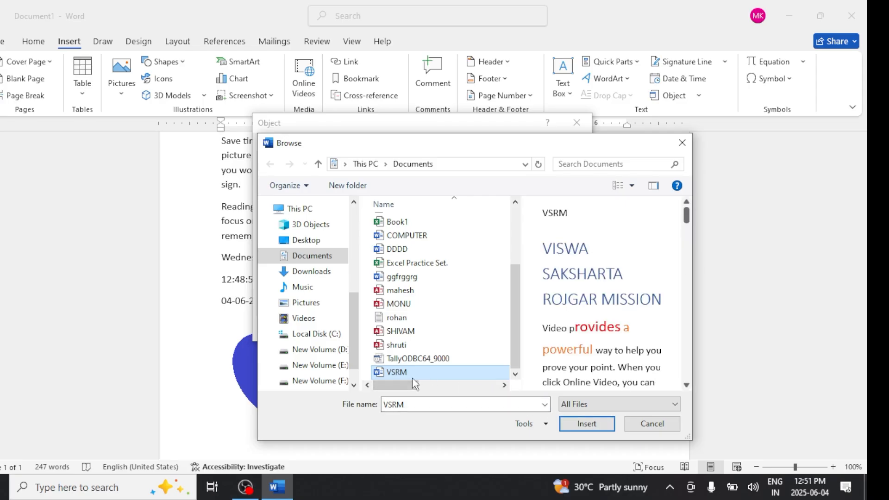
{"action": "left_click", "coordinate": [585, 423]}
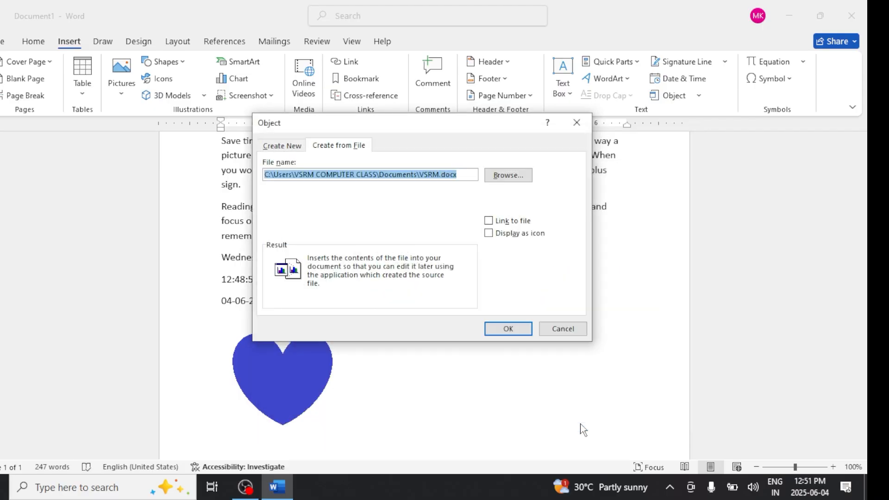
{"action": "left_click", "coordinate": [514, 326]}
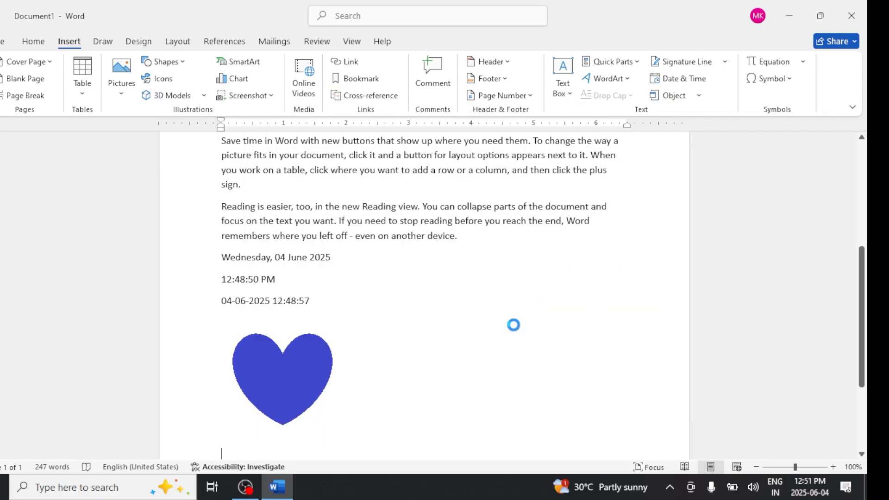
- Examine the embedded VSRM content from its heading to the signature lines, and return to the heart image
{"action": "scroll", "coordinate": [515, 326], "scroll_direction": "down", "scroll_amount": 1}
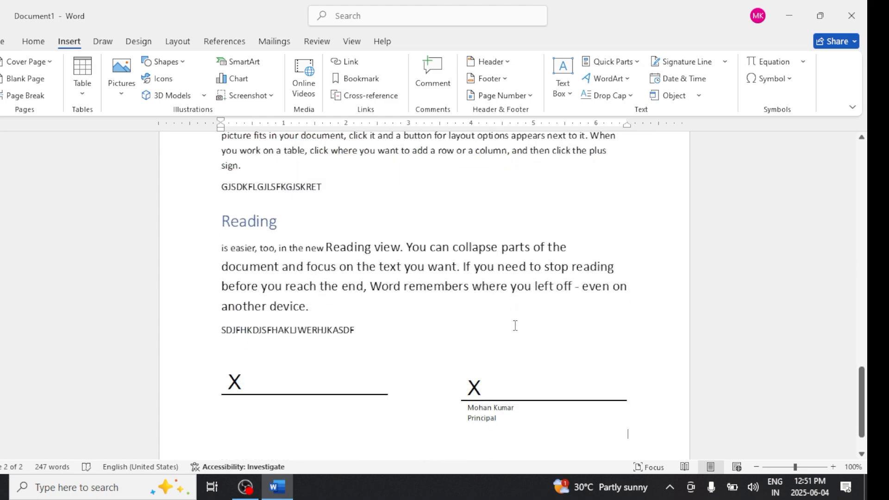
{"action": "scroll", "coordinate": [515, 326], "scroll_direction": "up", "scroll_amount": 7}
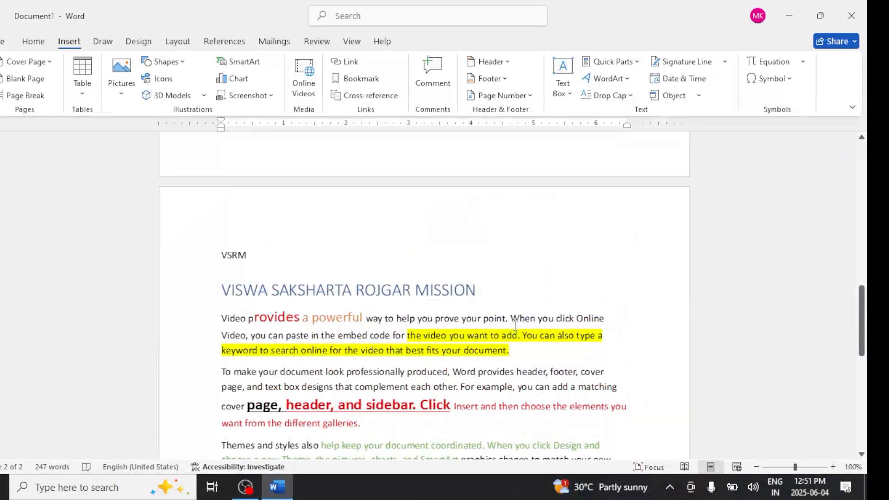
{"action": "scroll", "coordinate": [515, 326], "scroll_direction": "up", "scroll_amount": 9}
{"action": "scroll", "coordinate": [515, 325], "scroll_direction": "down", "scroll_amount": 8}
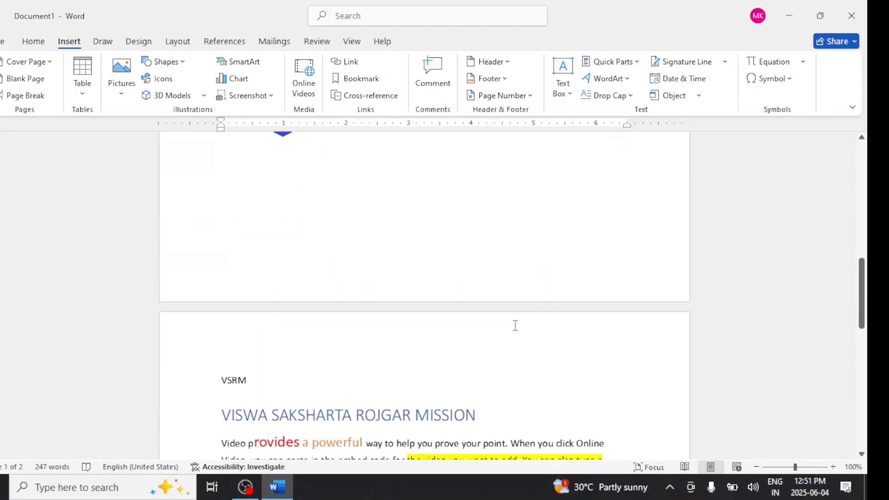
{"action": "scroll", "coordinate": [510, 419], "scroll_direction": "down", "scroll_amount": 7}
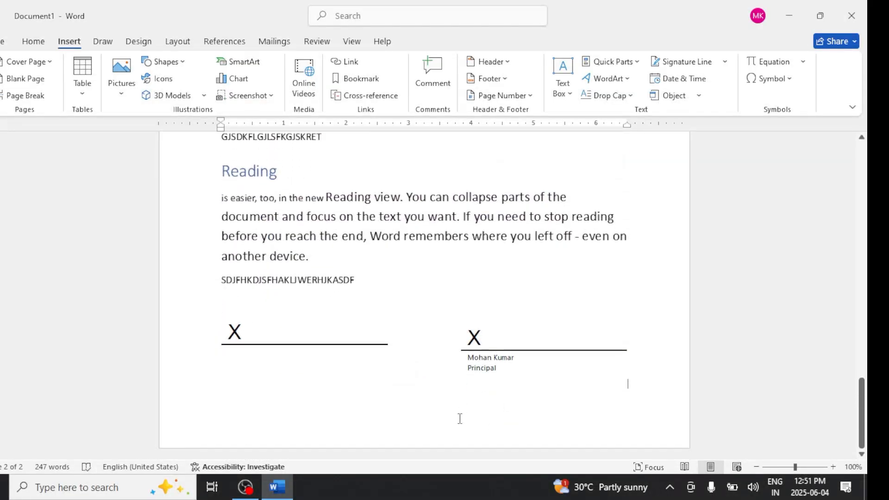
{"action": "scroll", "coordinate": [482, 416], "scroll_direction": "up", "scroll_amount": 12}
{"action": "scroll", "coordinate": [458, 415], "scroll_direction": "up", "scroll_amount": 3}
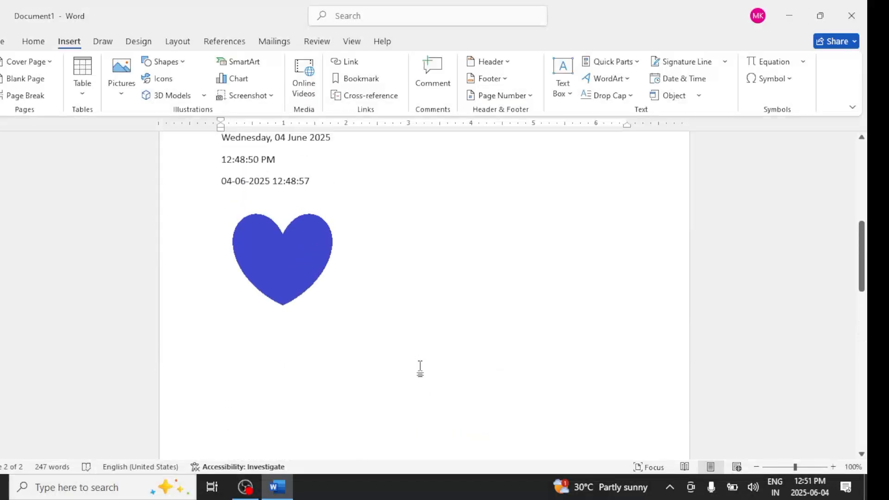
- Embed the existing Book1 Excel workbook from the Documents folder as an object beside the heart image
{"action": "left_click", "coordinate": [698, 95]}
{"action": "left_click", "coordinate": [690, 116]}
{"action": "left_click", "coordinate": [341, 146]}
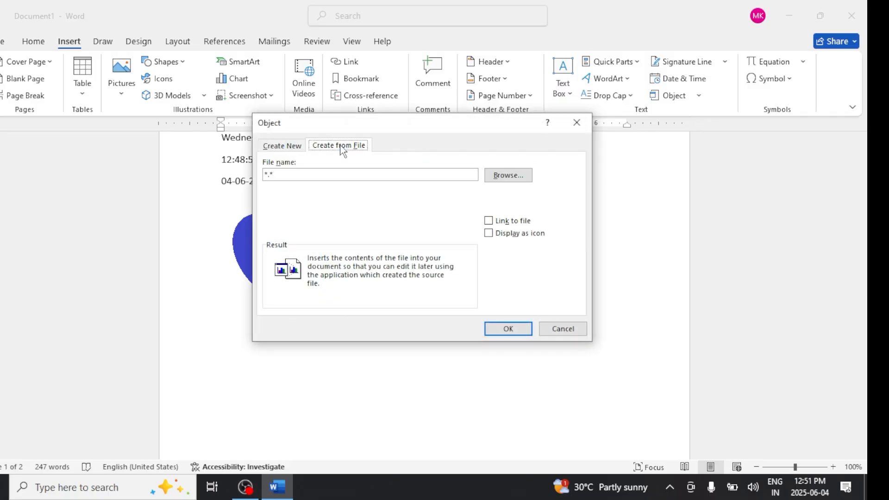
{"action": "left_click", "coordinate": [501, 178]}
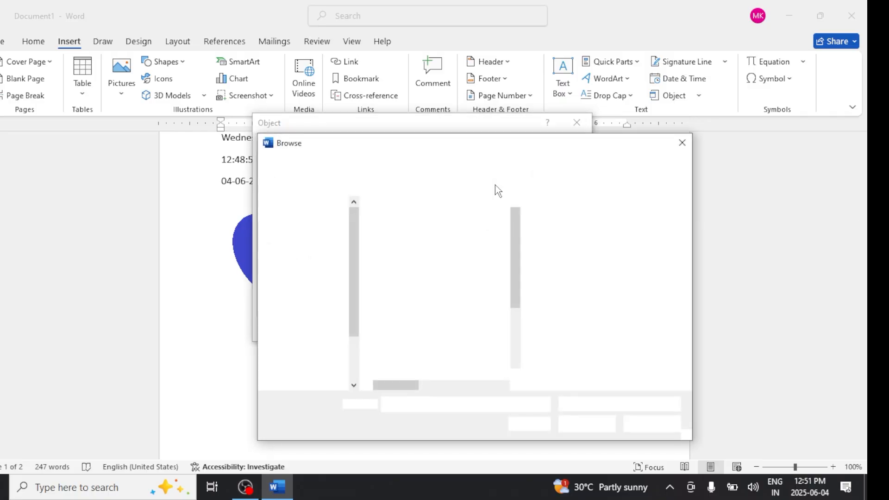
{"action": "left_click", "coordinate": [413, 320]}
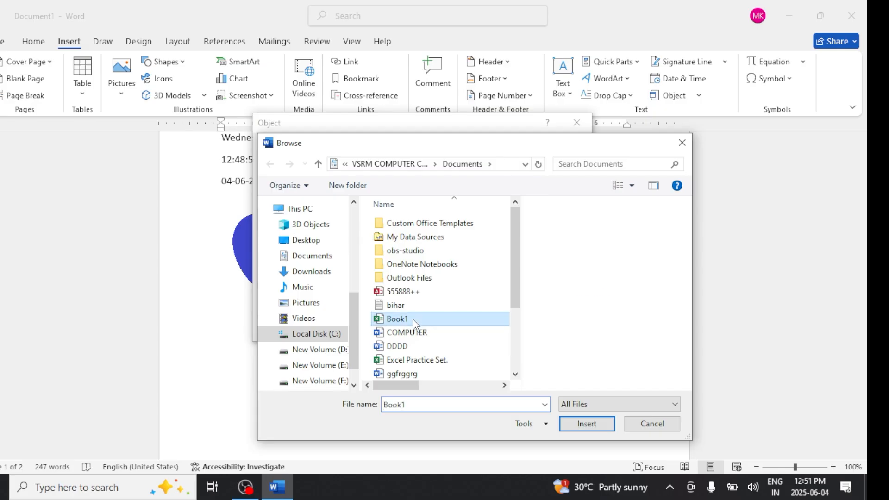
{"action": "left_click", "coordinate": [585, 427]}
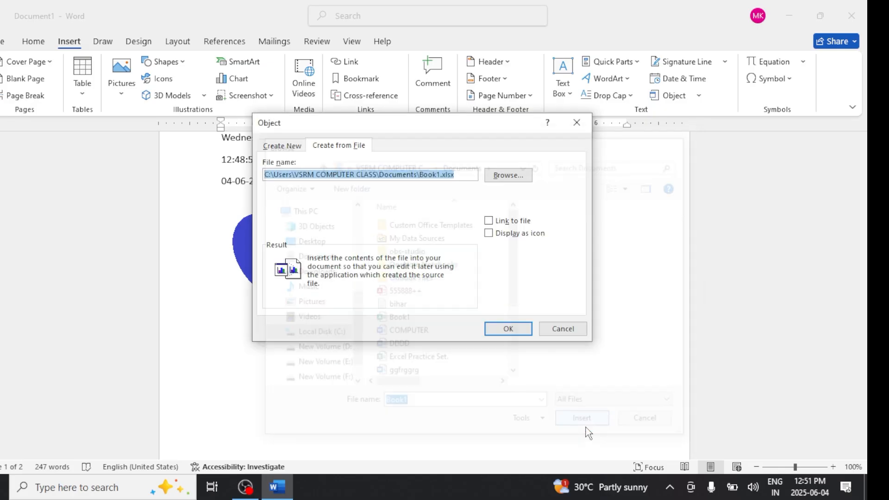
{"action": "left_click", "coordinate": [513, 330]}
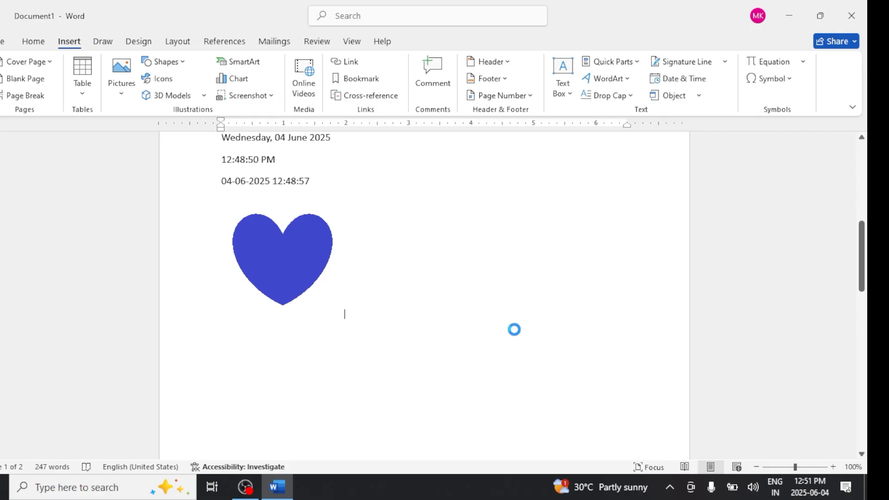
- Insert the text of the COMPUTER document from file on a new line below the combined date and time
{"action": "scroll", "coordinate": [516, 330], "scroll_direction": "up", "scroll_amount": 5}
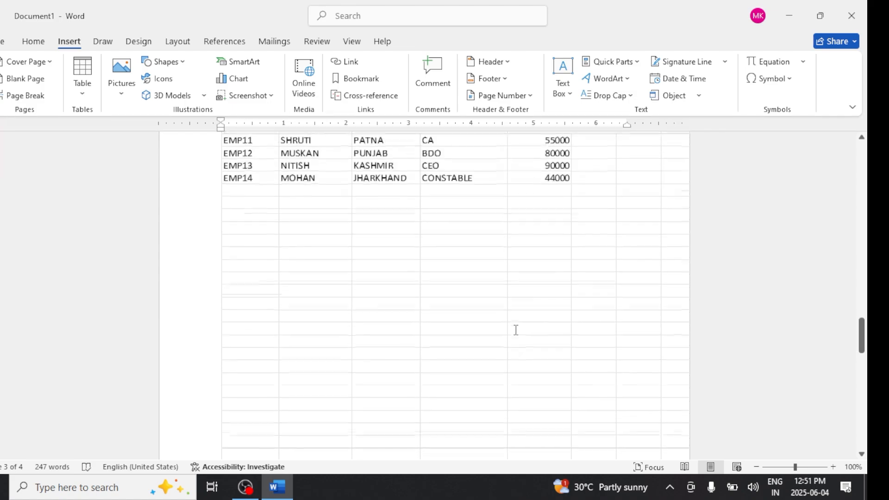
{"action": "scroll", "coordinate": [515, 329], "scroll_direction": "up", "scroll_amount": 5}
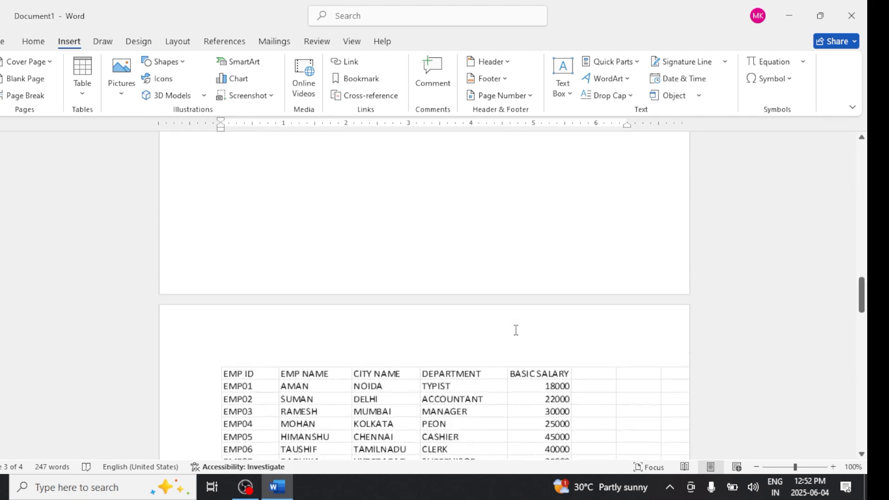
{"action": "scroll", "coordinate": [515, 330], "scroll_direction": "up", "scroll_amount": 5}
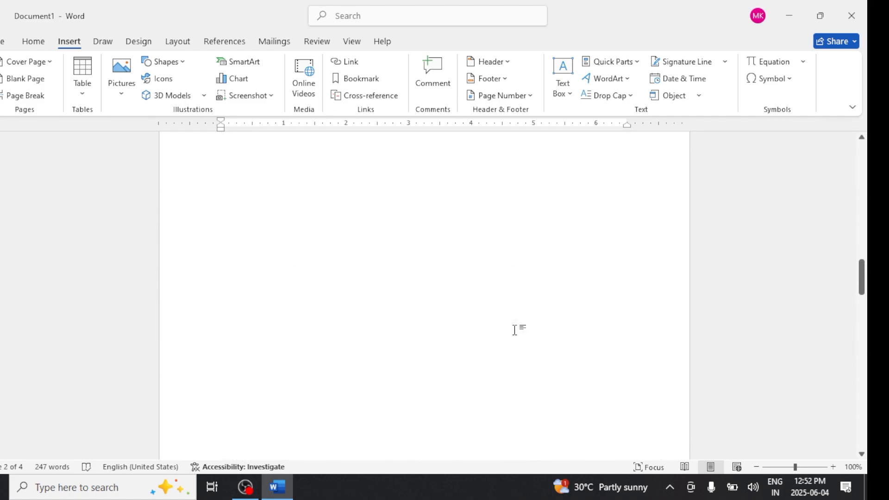
{"action": "scroll", "coordinate": [514, 330], "scroll_direction": "up", "scroll_amount": 7}
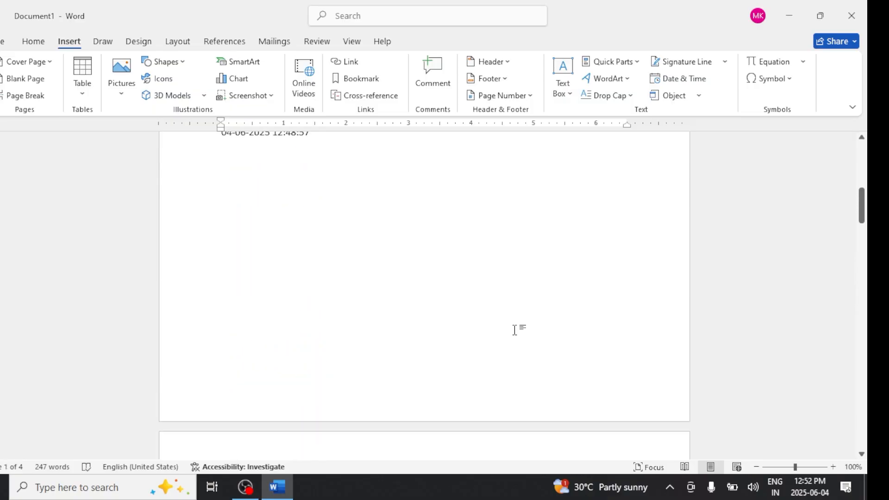
{"action": "scroll", "coordinate": [514, 330], "scroll_direction": "up", "scroll_amount": 3}
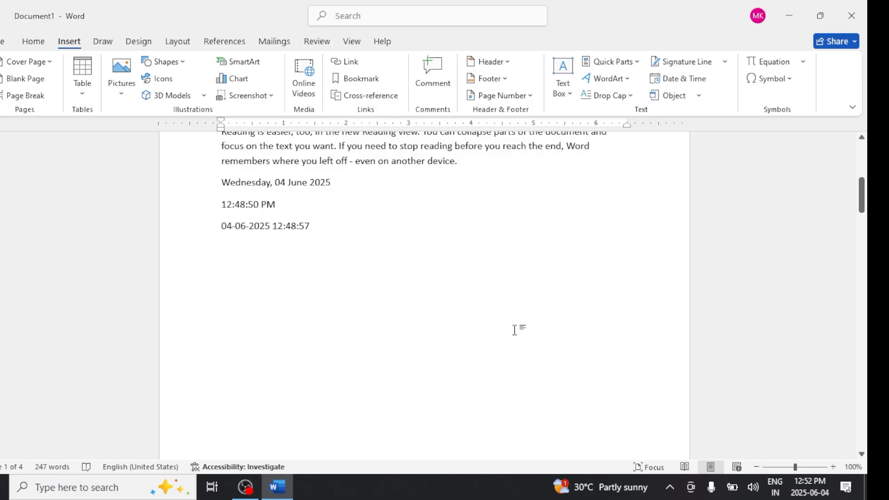
{"action": "left_click", "coordinate": [441, 299]}
{"action": "key", "text": "Return"}
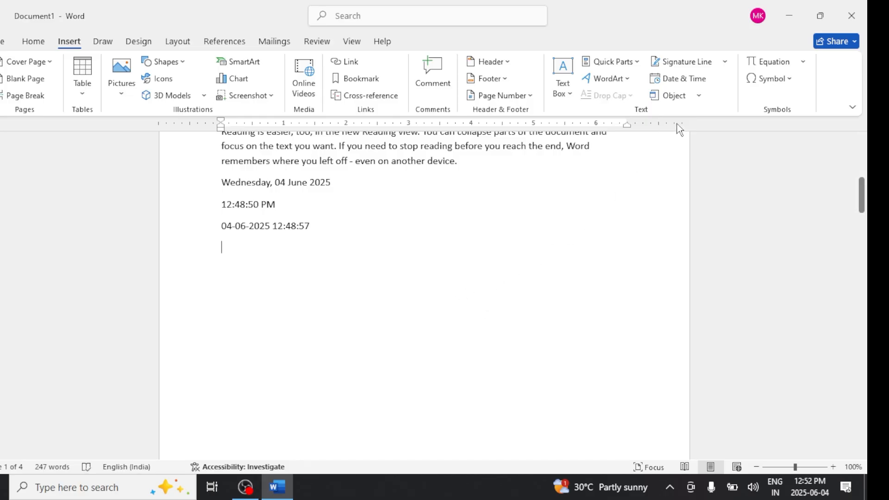
{"action": "left_click", "coordinate": [699, 95]}
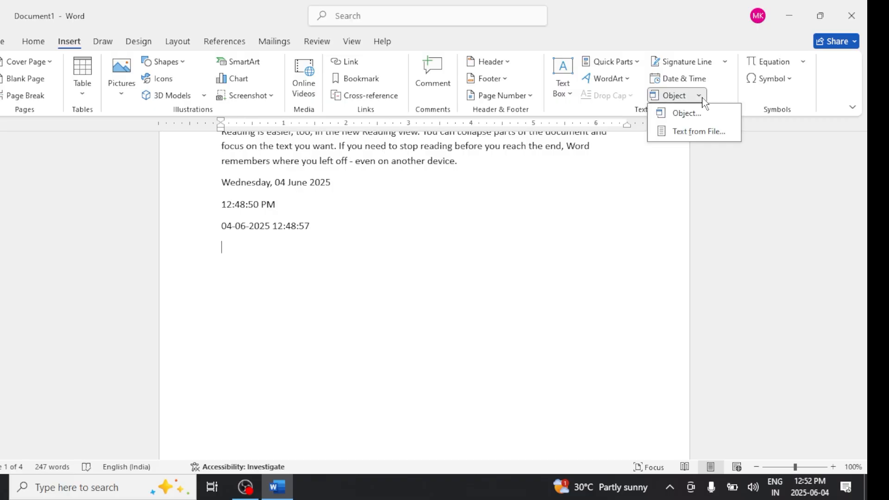
{"action": "left_click", "coordinate": [705, 132]}
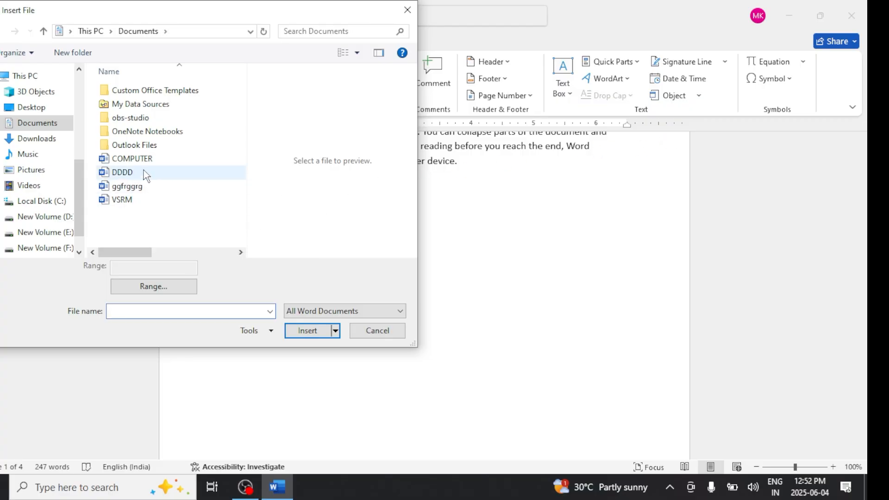
{"action": "left_click", "coordinate": [149, 160]}
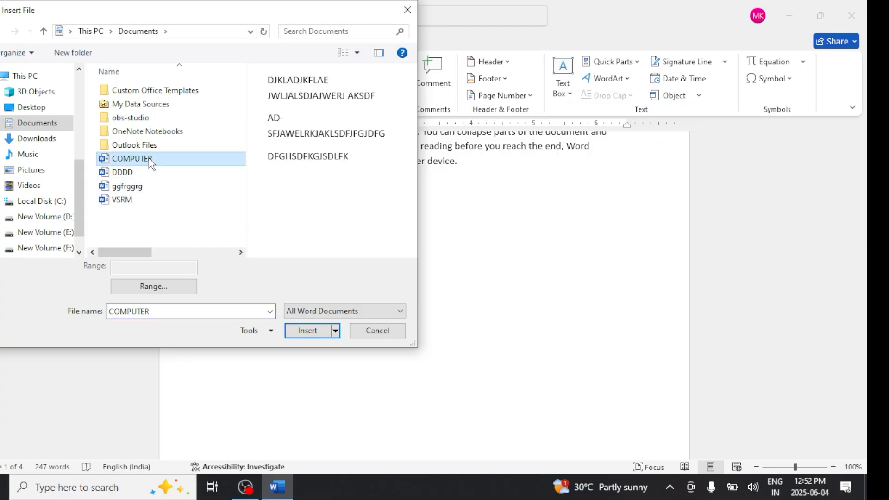
{"action": "left_click", "coordinate": [298, 329]}
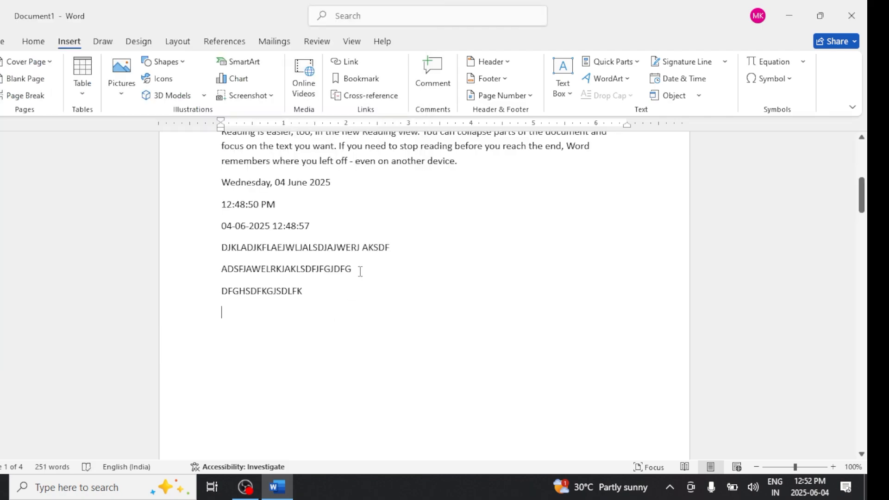
- Close the current document without saving its changes and create a new blank document
{"action": "left_click", "coordinate": [700, 95]}
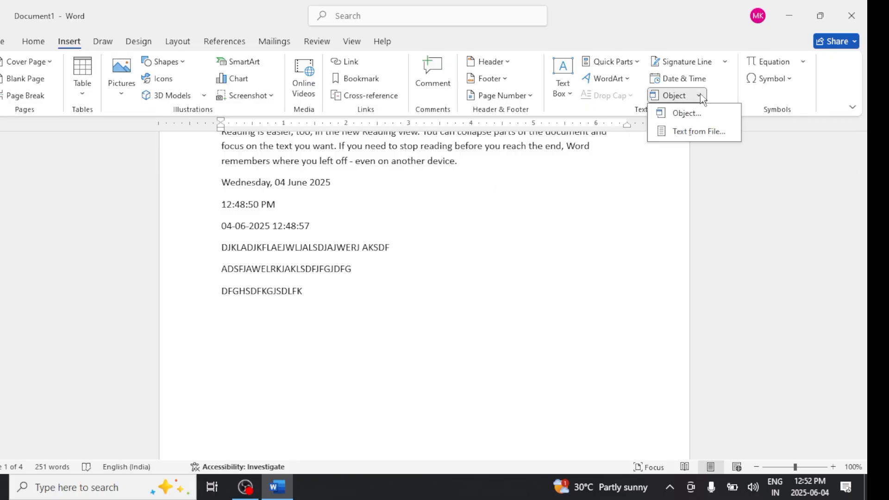
{"action": "left_click", "coordinate": [478, 308]}
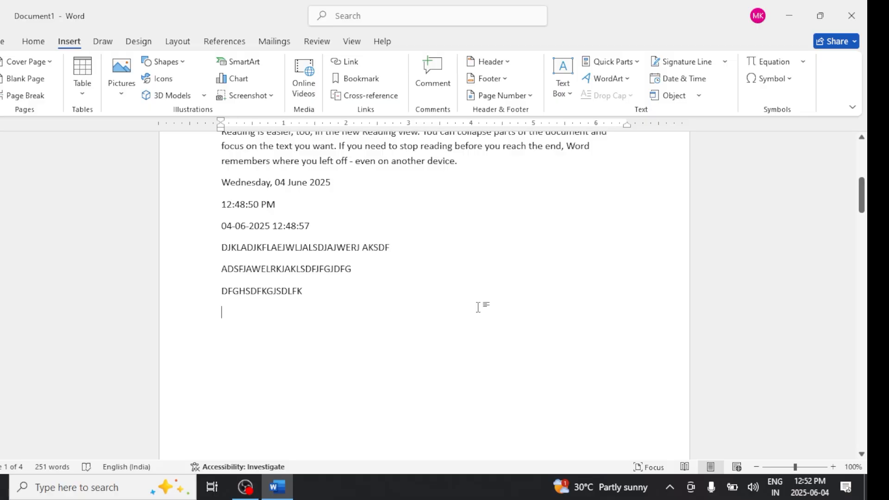
{"action": "key", "text": "ctrl+w"}
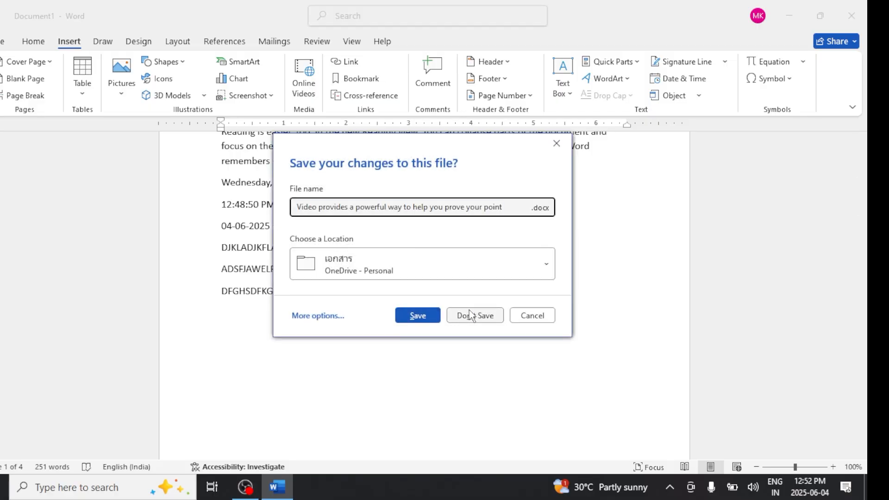
{"action": "left_click", "coordinate": [468, 313]}
{"action": "key", "text": "ctrl+n"}
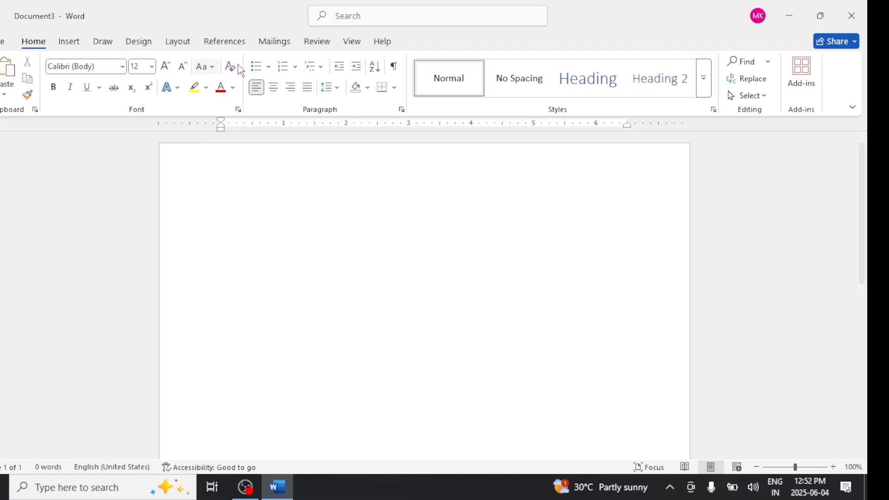
- Insert the built-in Area of Circle equation at the start of the blank document
{"action": "left_click", "coordinate": [70, 42]}
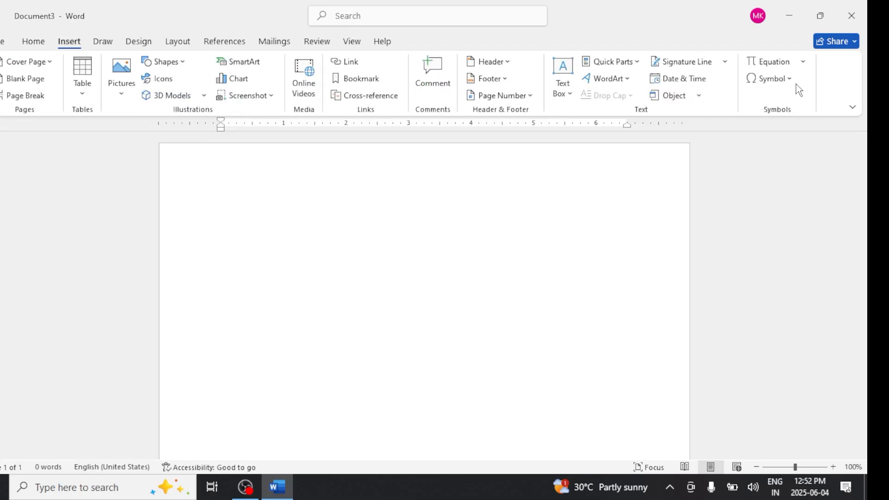
{"action": "left_click", "coordinate": [802, 61]}
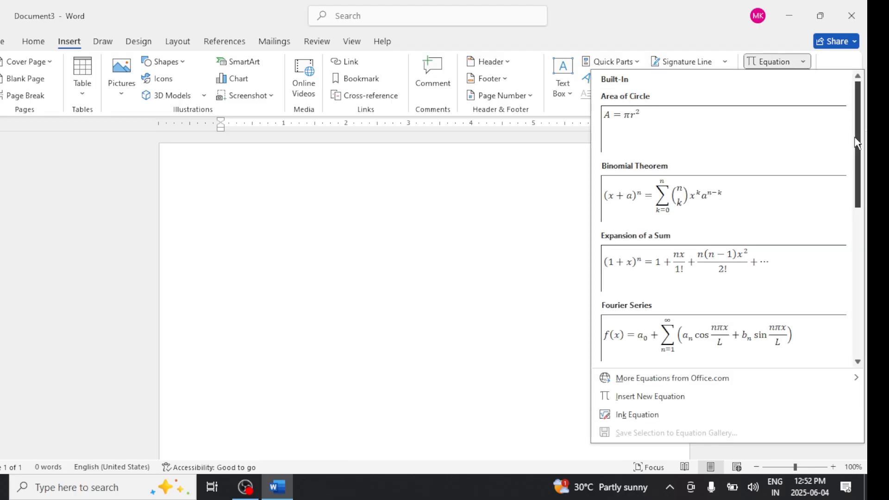
{"action": "mouse_move", "coordinate": [857, 145]}
{"action": "left_mouse_down"}
{"action": "mouse_move", "coordinate": [868, 311]}
{"action": "mouse_move", "coordinate": [843, 129]}
{"action": "mouse_move", "coordinate": [848, 217]}
{"action": "mouse_move", "coordinate": [849, 133]}
{"action": "left_mouse_up"}
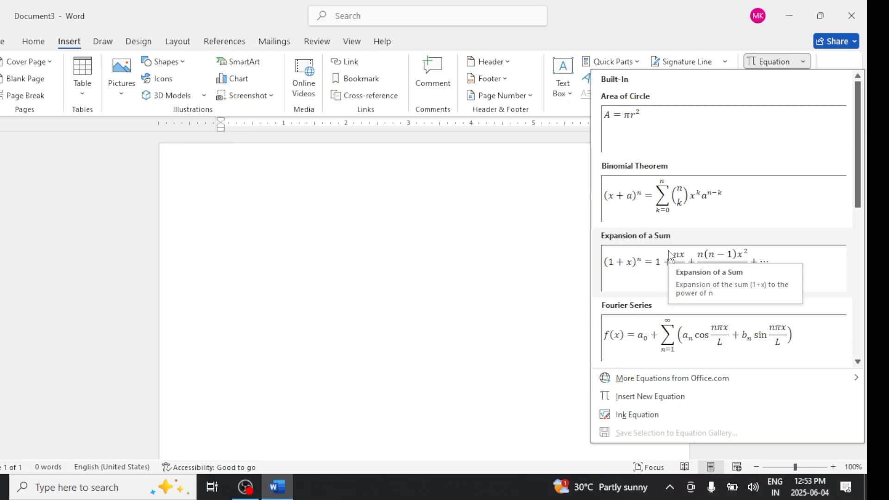
{"action": "scroll", "coordinate": [657, 275], "scroll_direction": "down", "scroll_amount": 3}
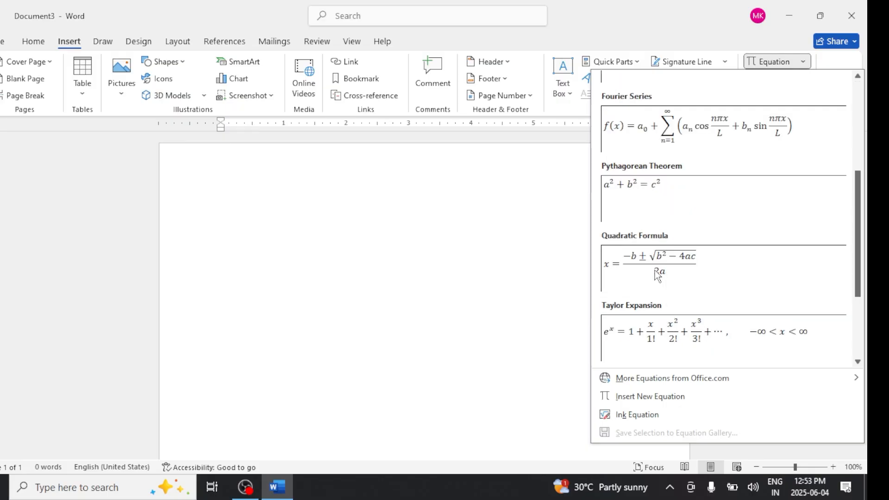
{"action": "scroll", "coordinate": [657, 275], "scroll_direction": "down", "scroll_amount": 2}
{"action": "scroll", "coordinate": [657, 276], "scroll_direction": "up", "scroll_amount": 5}
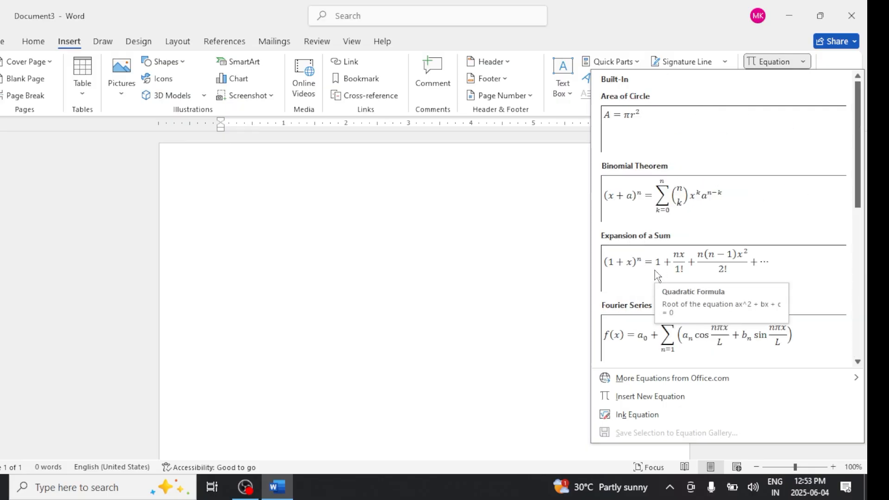
{"action": "left_click", "coordinate": [650, 124]}
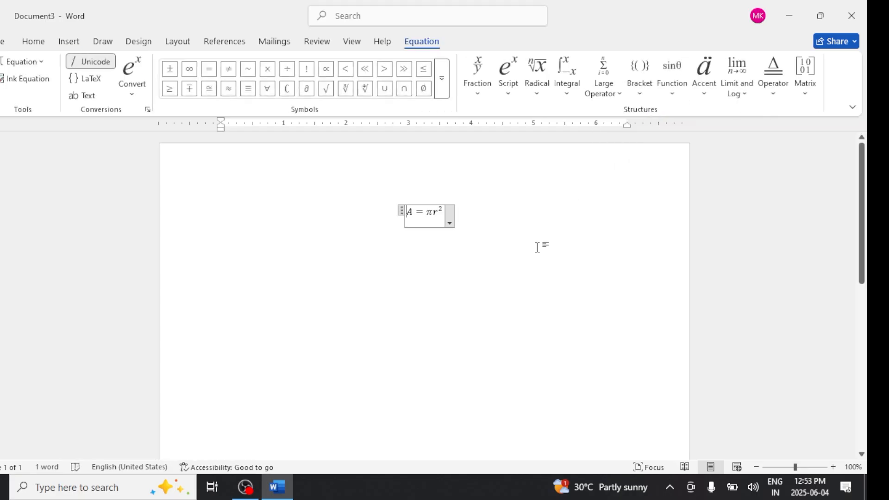
- Set the justification of the area-of-circle equation to Left
{"action": "left_click", "coordinate": [450, 223]}
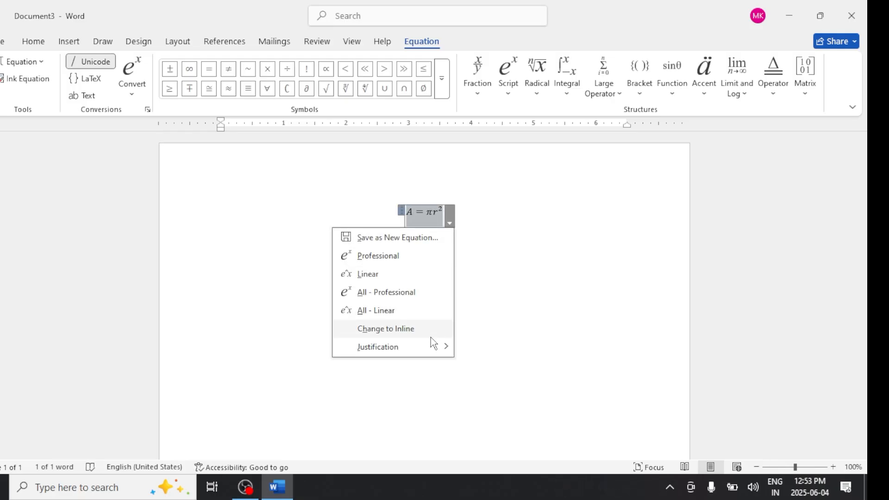
{"action": "mouse_move", "coordinate": [431, 347]}
{"action": "left_click", "coordinate": [479, 348]}
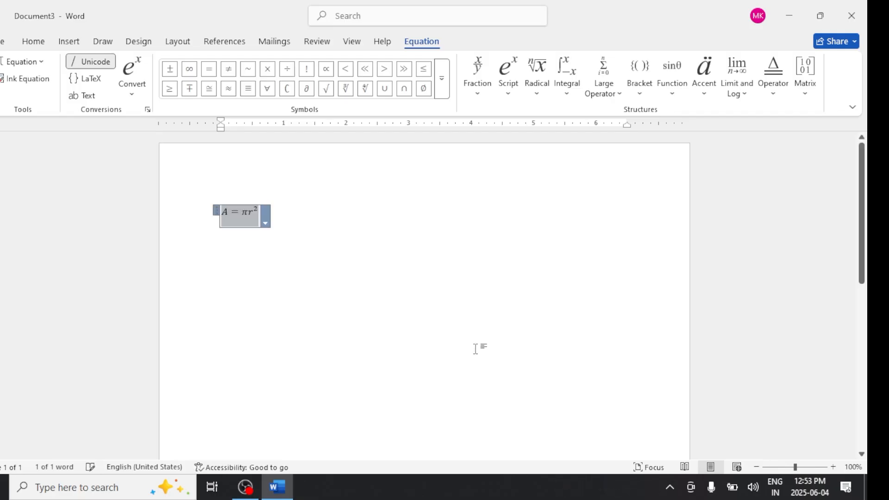
- Justify the area-of-circle equation to the right and return it to left justification
{"action": "left_click", "coordinate": [266, 223]}
{"action": "mouse_move", "coordinate": [242, 346]}
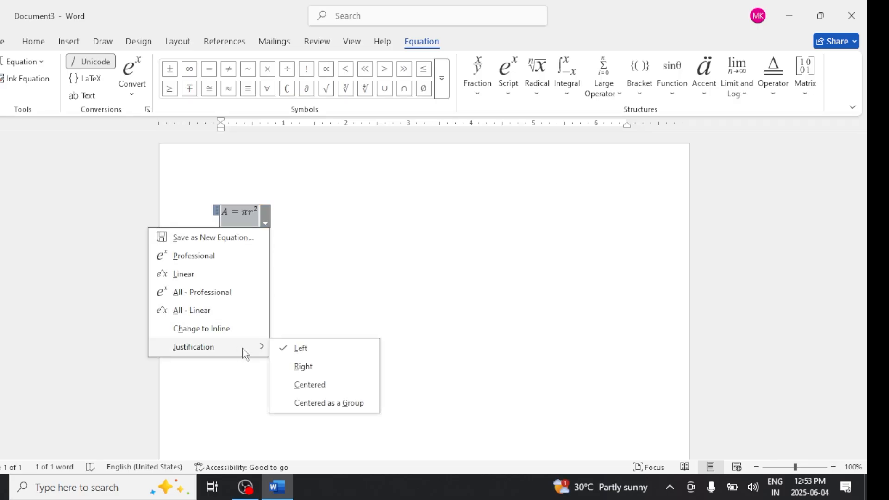
{"action": "left_click", "coordinate": [317, 366]}
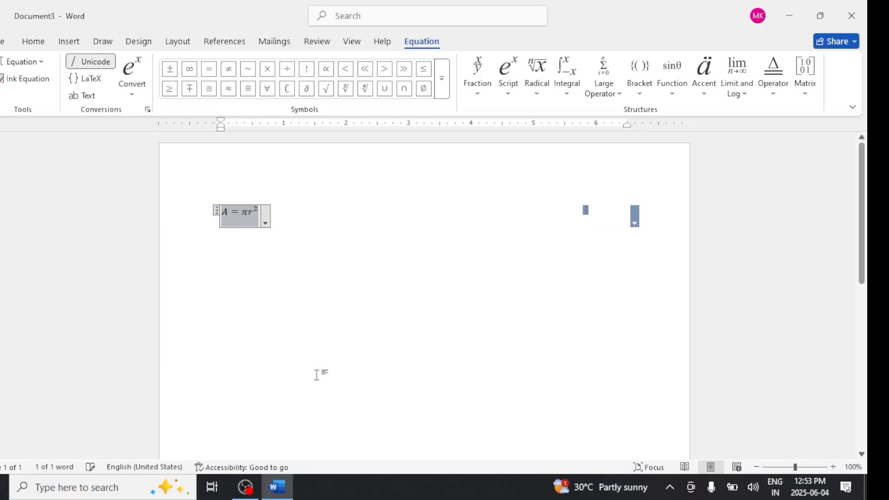
{"action": "left_click", "coordinate": [634, 223]}
{"action": "mouse_move", "coordinate": [581, 353]}
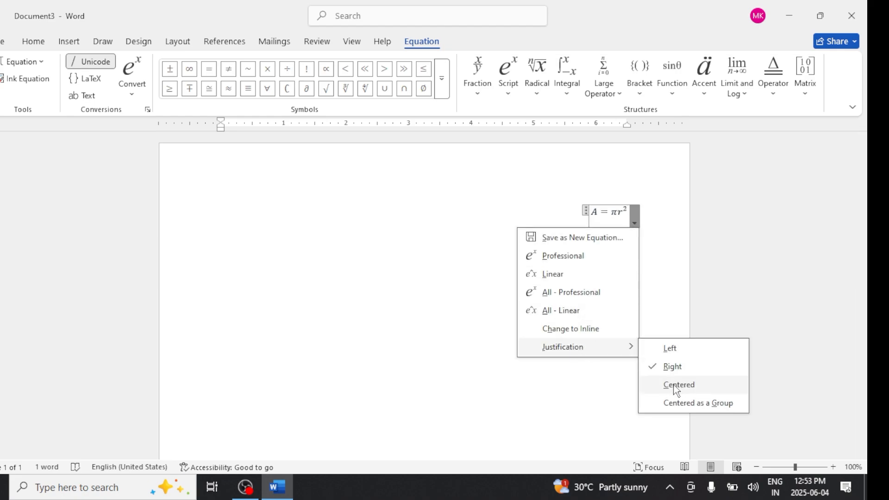
{"action": "left_click", "coordinate": [674, 348]}
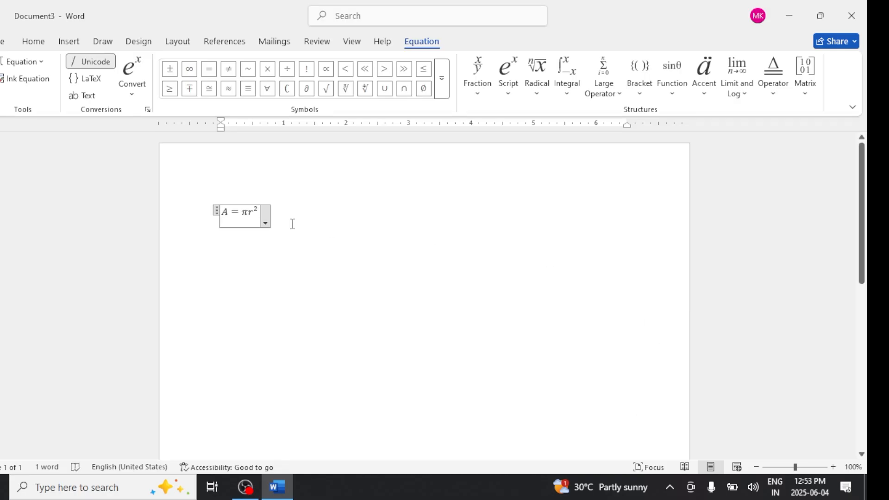
- Convert the area-of-circle equation to Linear format and restore it with All - Professional
{"action": "left_click", "coordinate": [263, 218]}
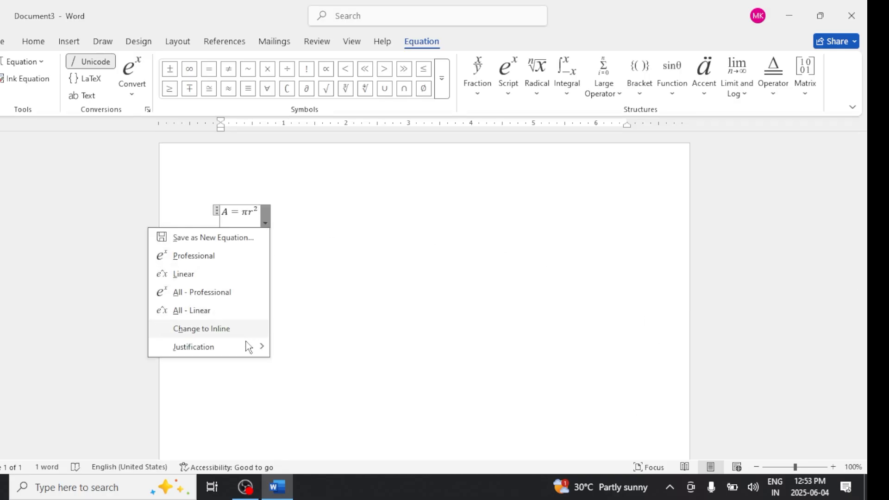
{"action": "mouse_move", "coordinate": [245, 350]}
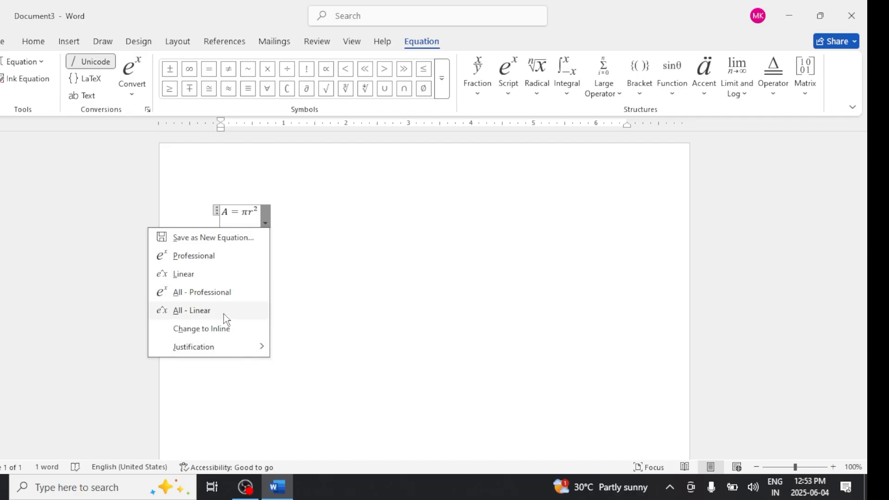
{"action": "left_click", "coordinate": [205, 274]}
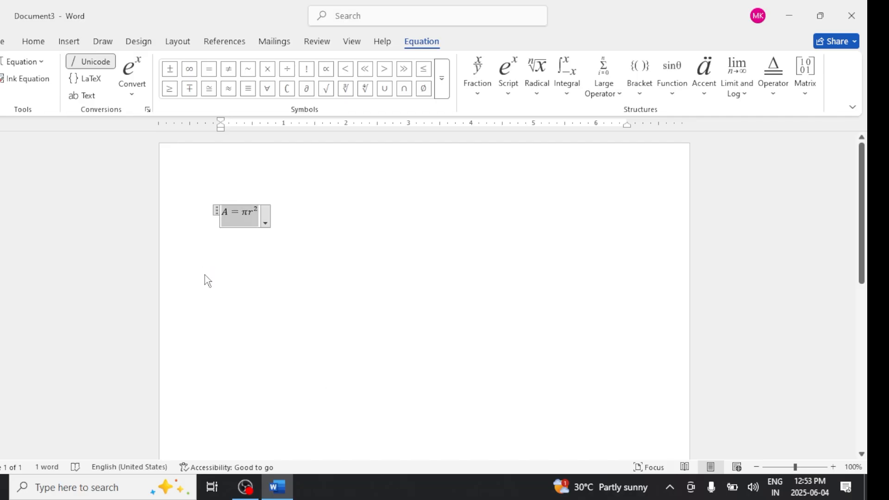
{"action": "left_click", "coordinate": [271, 222]}
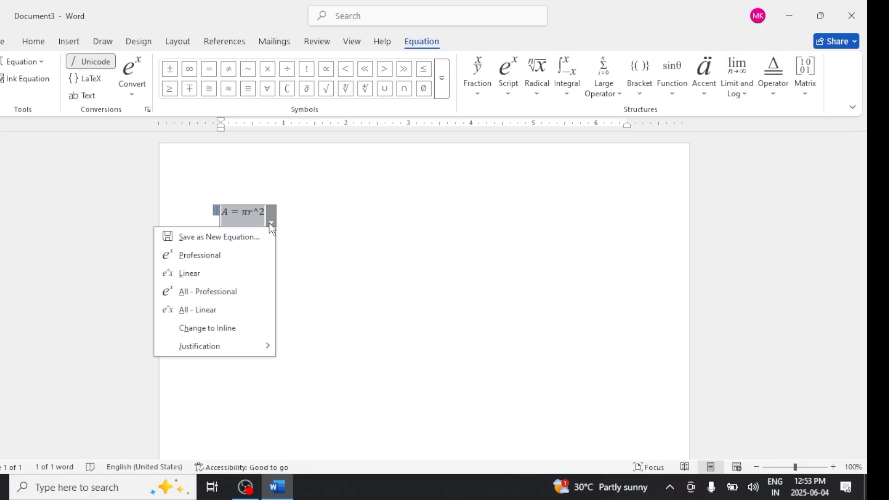
{"action": "left_click", "coordinate": [229, 291]}
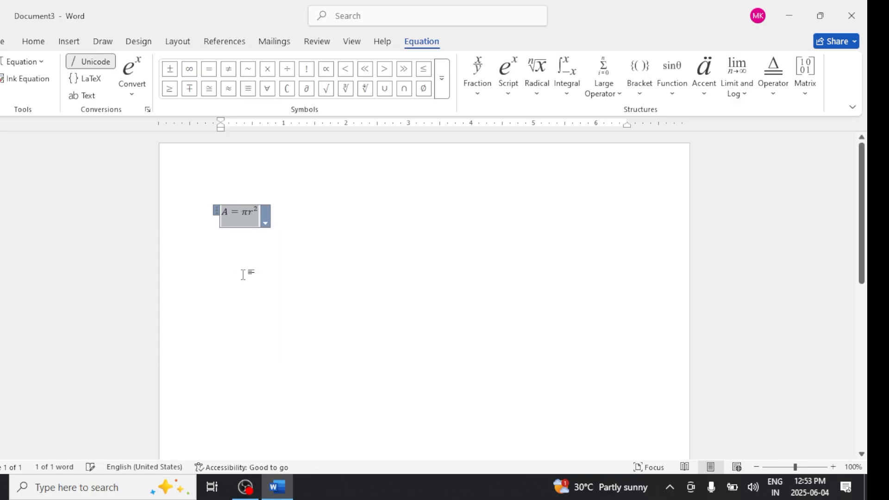
- Enlarge the area-of-circle equation to font size 80 and colour it red
{"action": "left_click", "coordinate": [26, 45]}
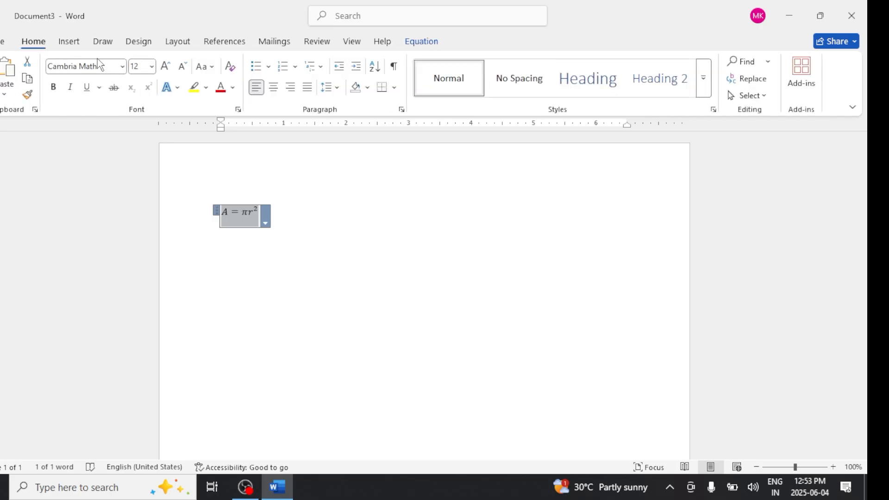
{"action": "left_click", "coordinate": [166, 66]}
{"action": "left_click", "coordinate": [167, 66]}
{"action": "left_click", "coordinate": [166, 66]}
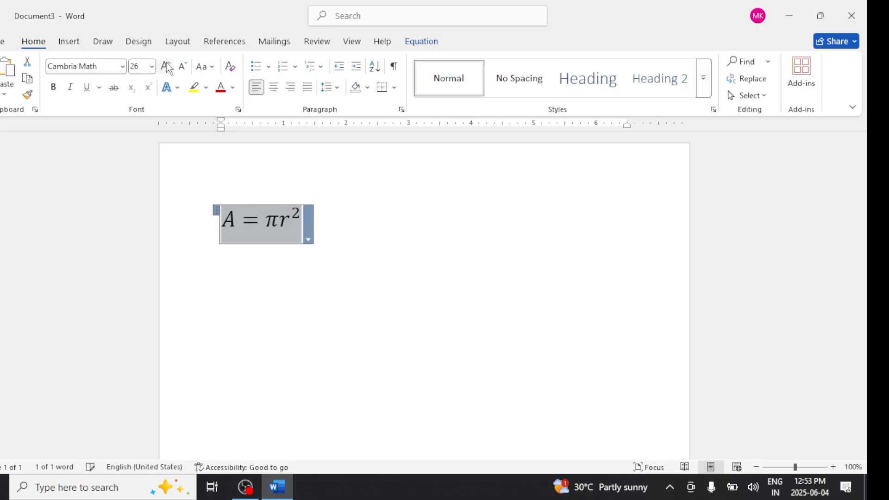
{"action": "left_click", "coordinate": [166, 66]}
{"action": "left_click", "coordinate": [167, 67]}
{"action": "left_click", "coordinate": [167, 67]}
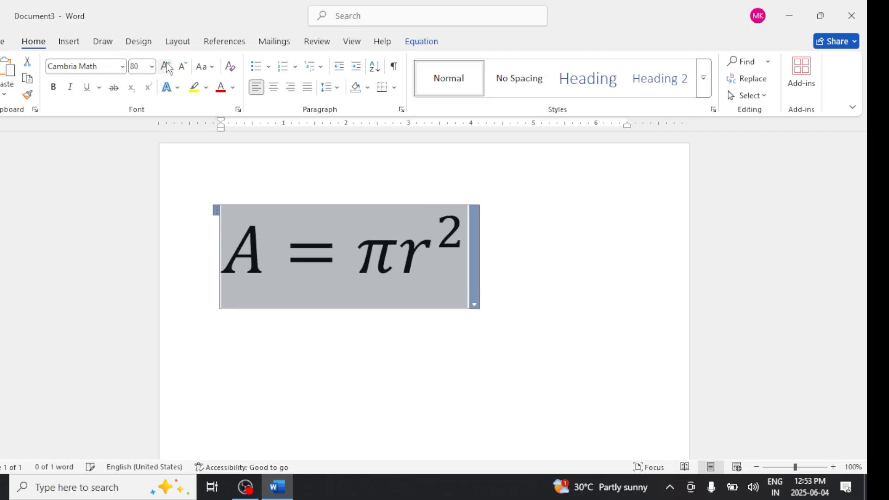
{"action": "left_click", "coordinate": [221, 87]}
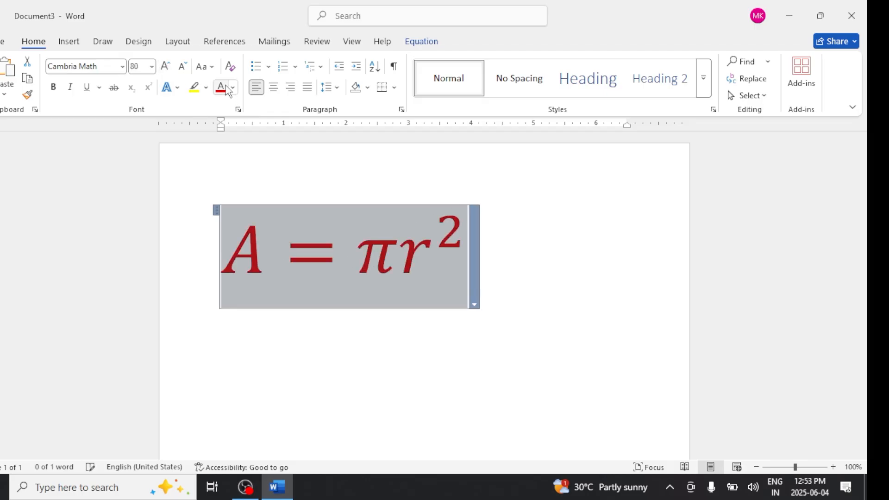
- Insert the built-in Fourier Series equation on a new line below the area-of-circle equation
{"action": "left_click", "coordinate": [501, 244]}
{"action": "key", "text": "Return"}
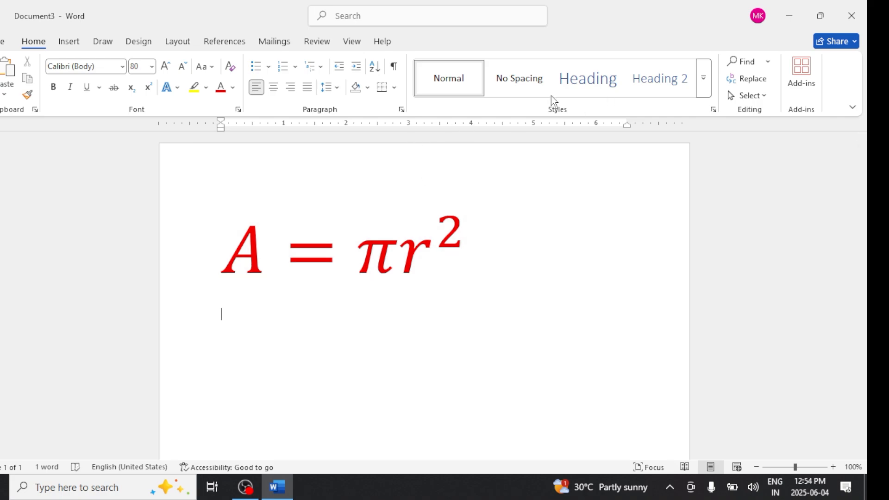
{"action": "left_click", "coordinate": [67, 42]}
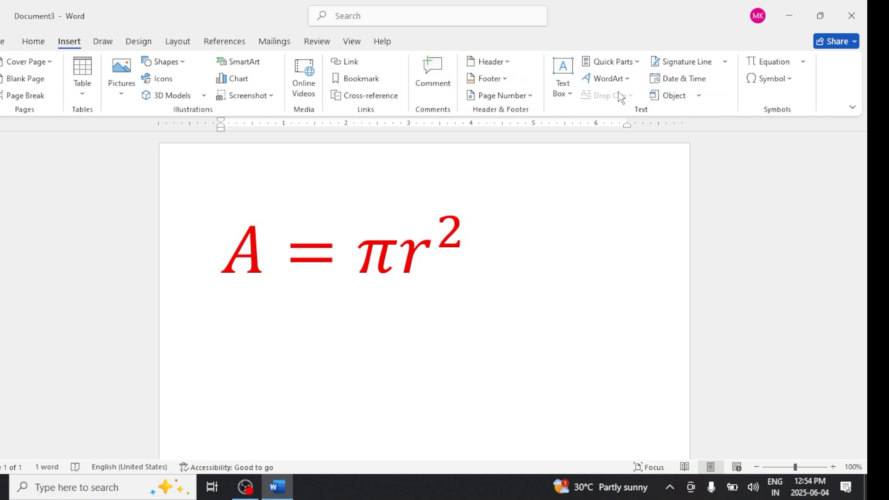
{"action": "left_click", "coordinate": [802, 61]}
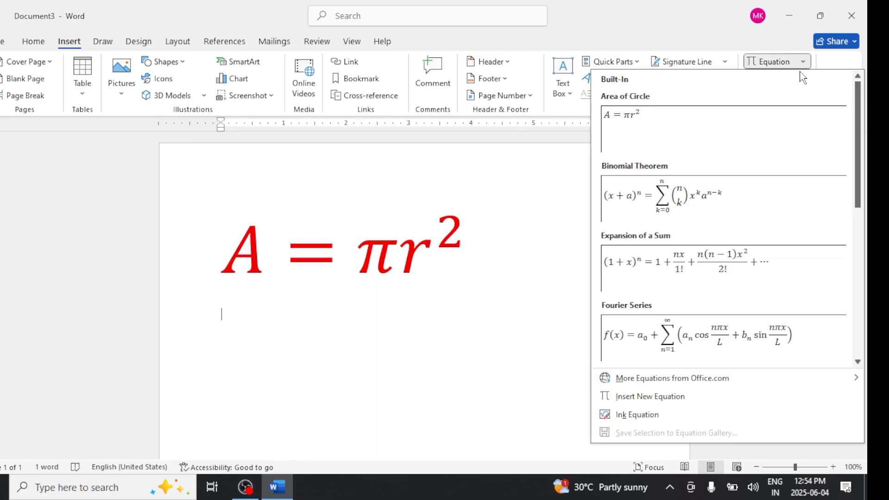
{"action": "left_click", "coordinate": [700, 338]}
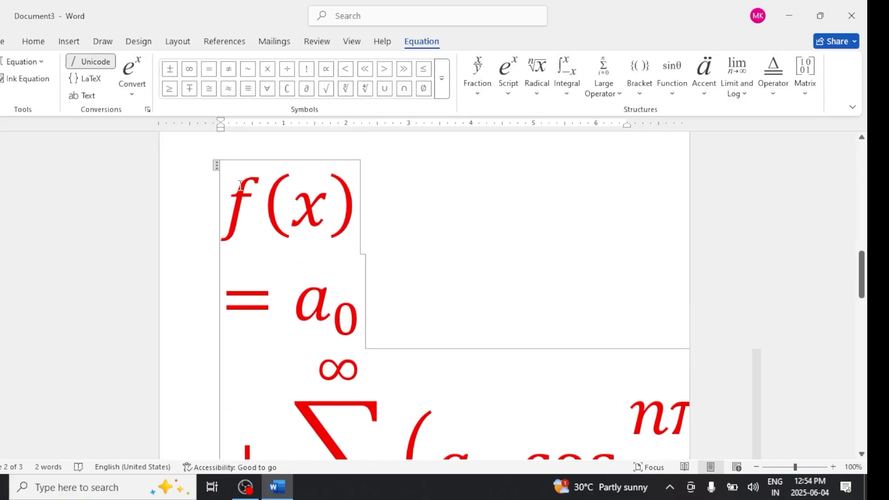
- Select the whole Fourier Series equation and reduce its font size to 22
{"action": "left_click_drag", "start_coordinate": [275, 223], "coordinate": [200, 244]}
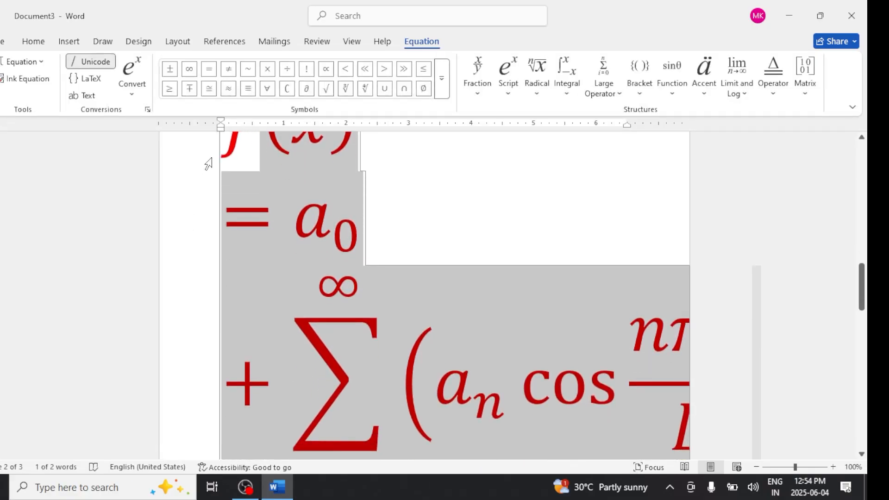
{"action": "left_click_drag", "start_coordinate": [220, 140], "coordinate": [613, 456]}
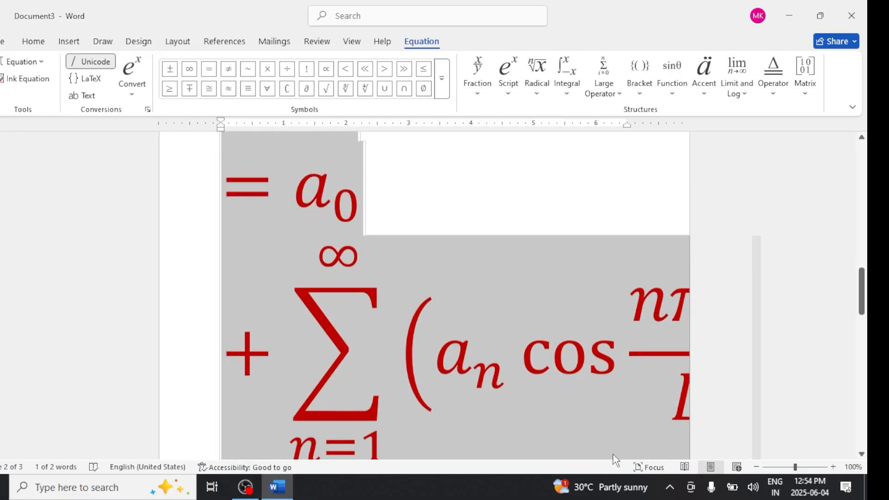
{"action": "left_click", "coordinate": [35, 42]}
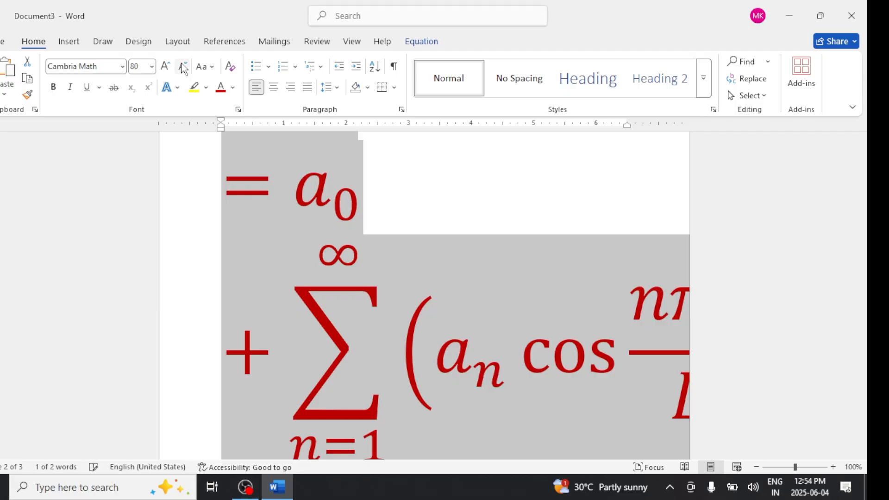
{"action": "left_click", "coordinate": [184, 67]}
{"action": "left_click", "coordinate": [184, 67]}
{"action": "left_click", "coordinate": [184, 67]}
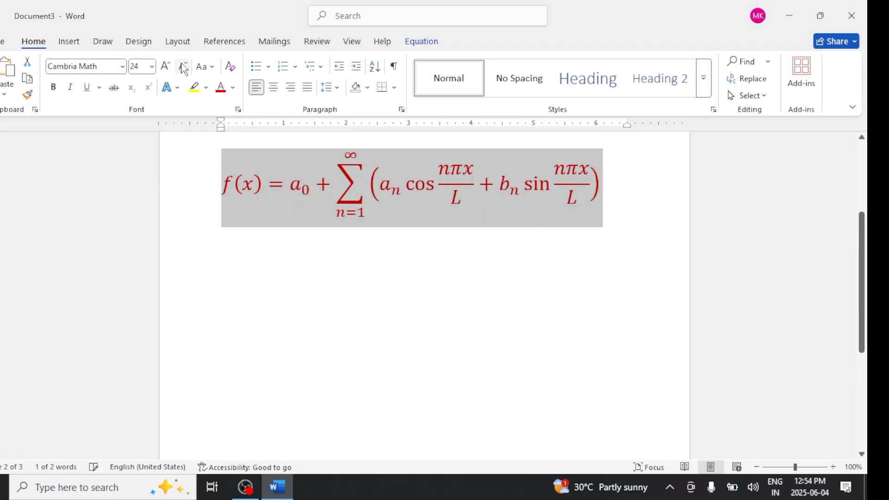
{"action": "left_click", "coordinate": [184, 67]}
{"action": "scroll", "coordinate": [460, 300], "scroll_direction": "up", "scroll_amount": 3}
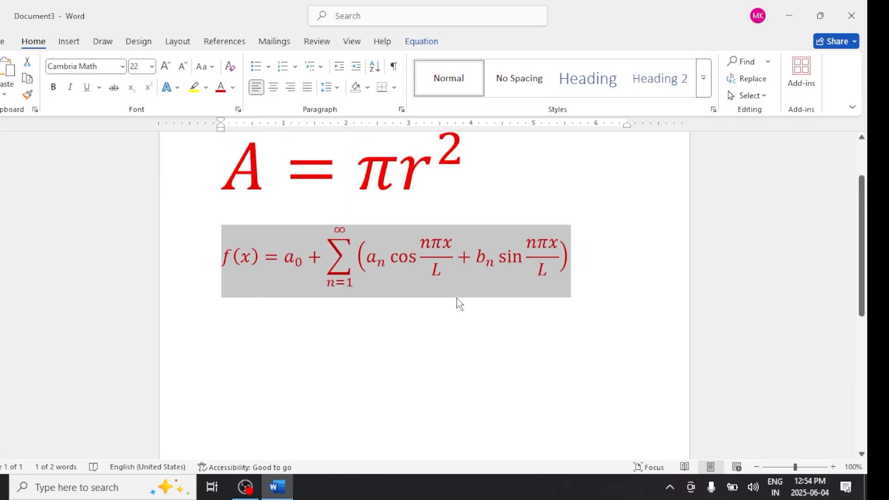
{"action": "left_click", "coordinate": [597, 351]}
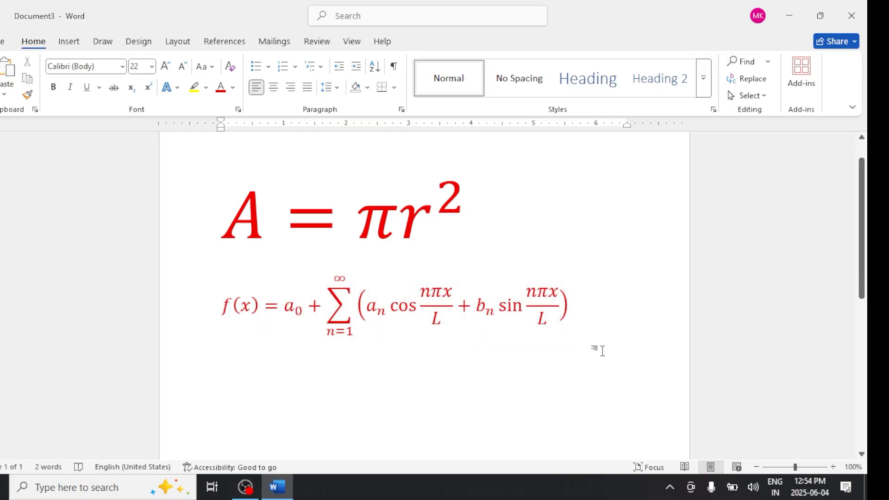
- Insert the Limit equation from the Office.com equations on a new line below the Fourier Series equation
{"action": "key", "text": "Return"}
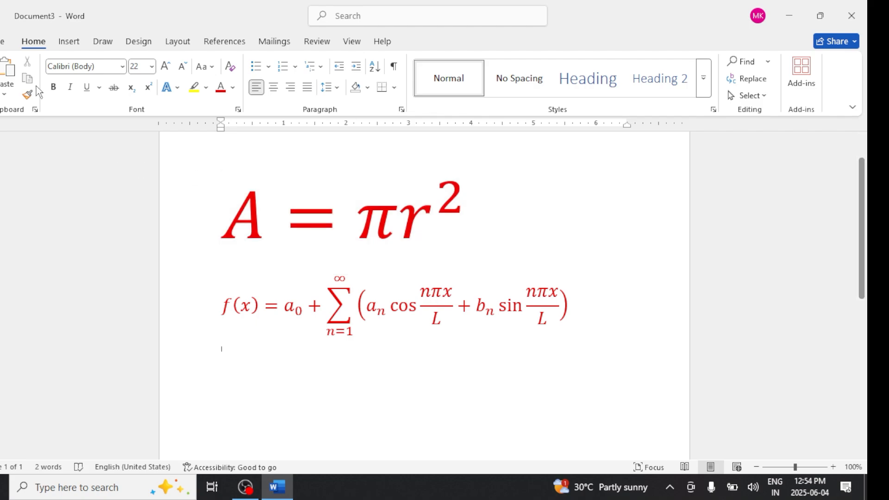
{"action": "left_click", "coordinate": [68, 44]}
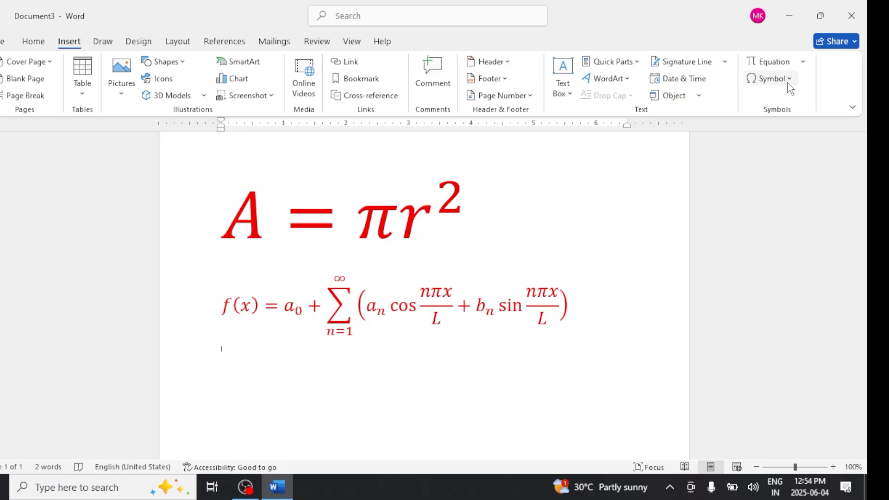
{"action": "left_click", "coordinate": [803, 64]}
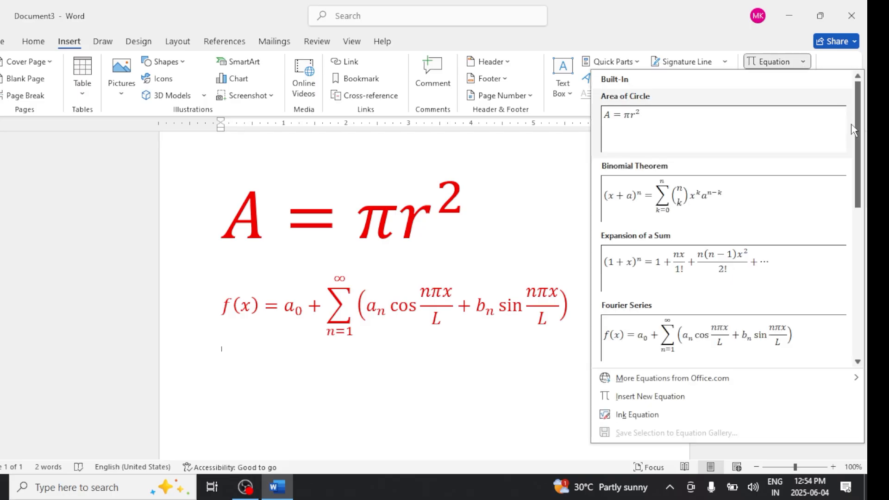
{"action": "left_click_drag", "start_coordinate": [857, 151], "coordinate": [868, 319]}
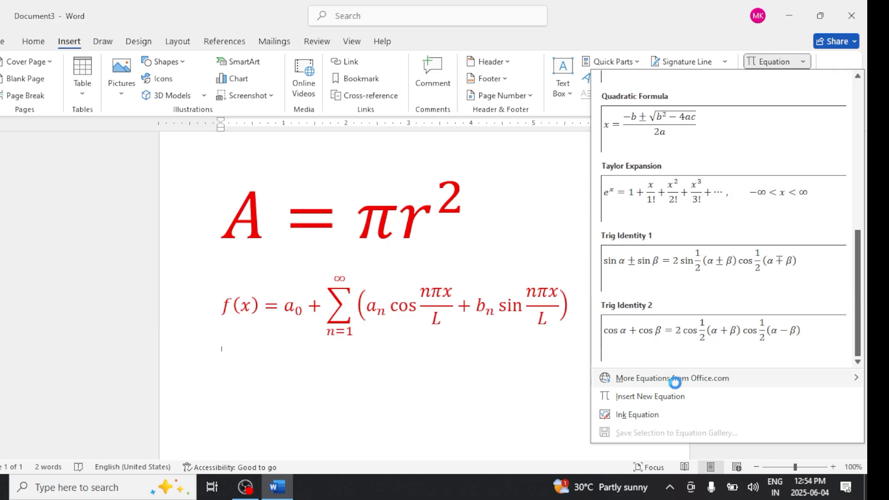
{"action": "mouse_move", "coordinate": [675, 383]}
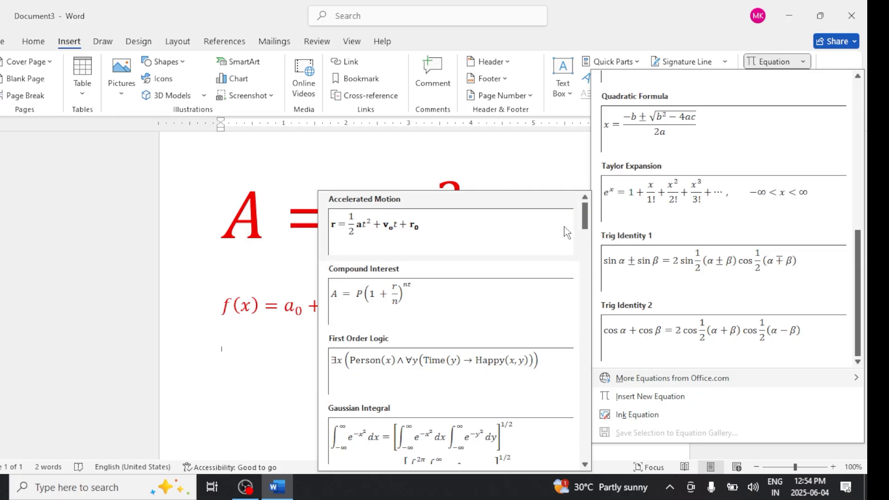
{"action": "left_click_drag", "start_coordinate": [582, 222], "coordinate": [591, 304]}
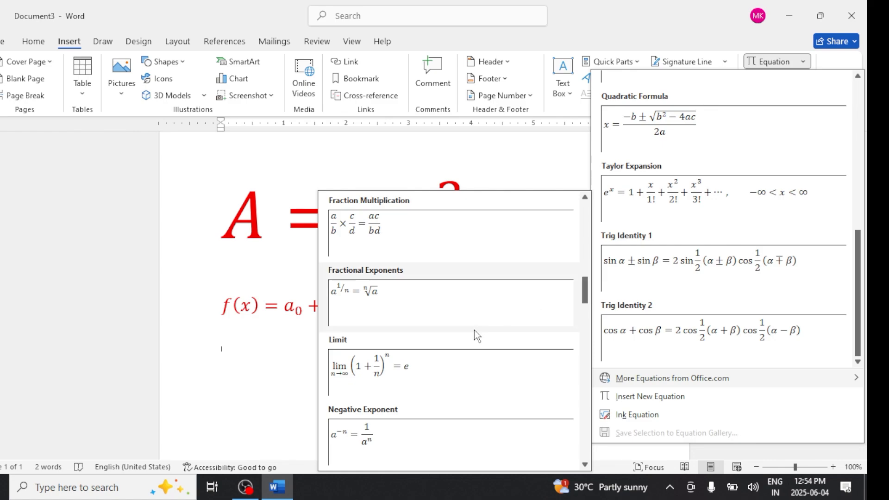
{"action": "left_click", "coordinate": [397, 374]}
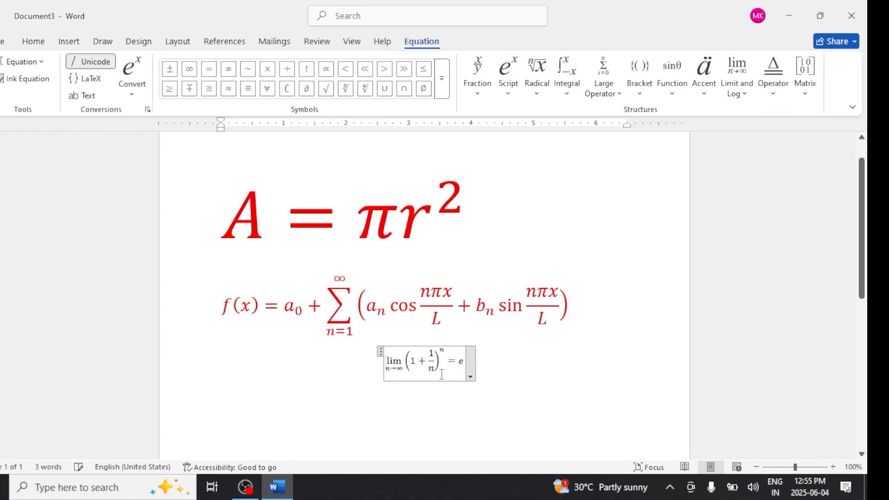
- Set the limit equation's justification to left and place the cursor on the line below it
{"action": "left_click", "coordinate": [470, 376]}
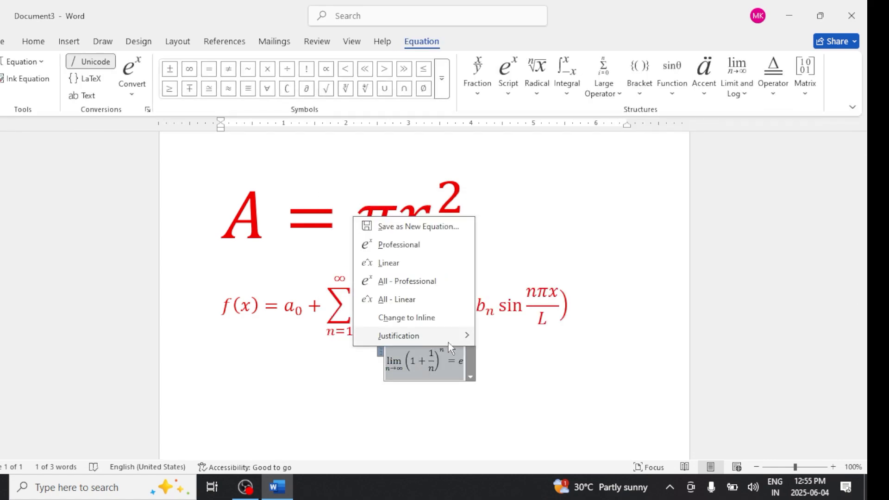
{"action": "mouse_move", "coordinate": [463, 337]}
{"action": "left_click", "coordinate": [505, 337]}
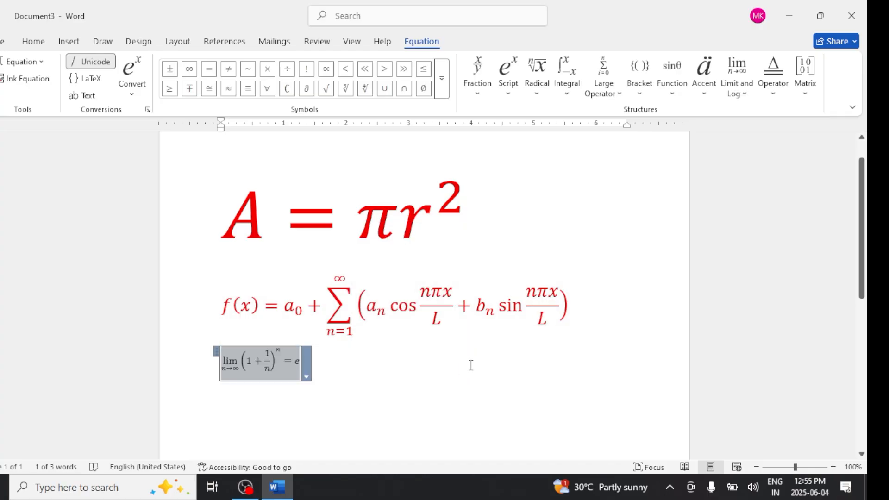
{"action": "left_click", "coordinate": [447, 382]}
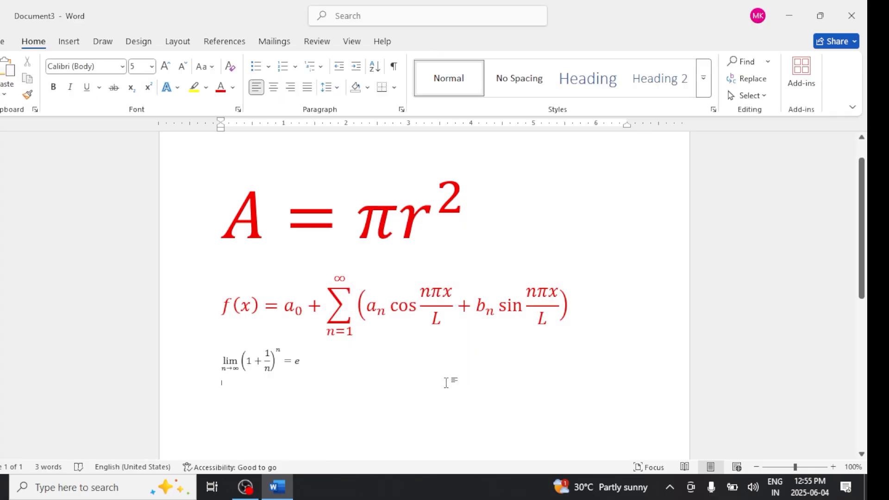
- Insert a new blank equation on a new line below the limit equation and add an empty superscript structure to it
{"action": "key", "text": "Return"}
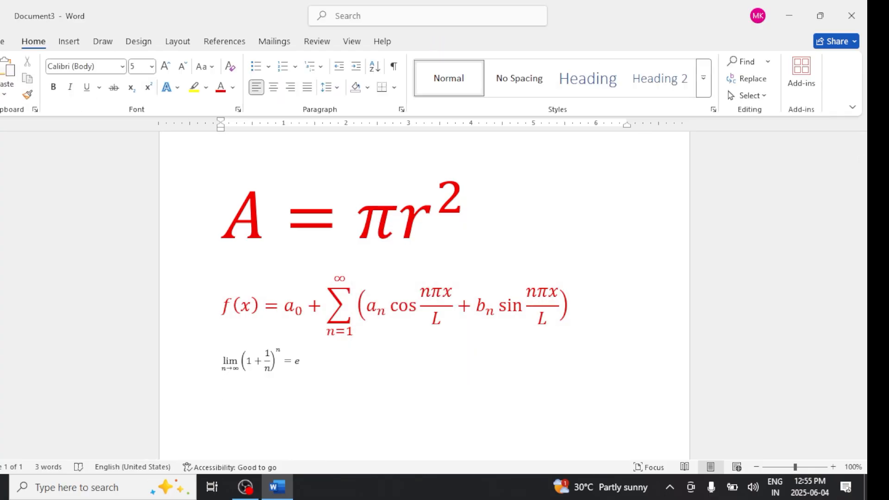
{"action": "left_click", "coordinate": [69, 41]}
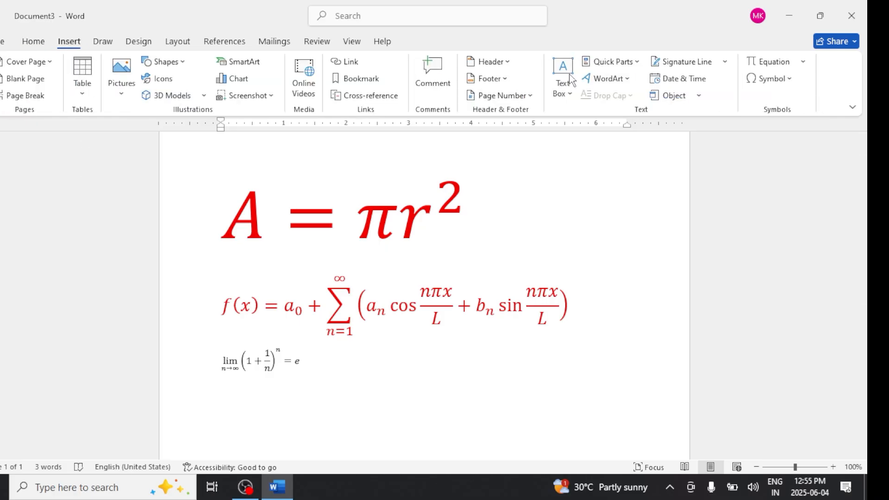
{"action": "left_click", "coordinate": [802, 62]}
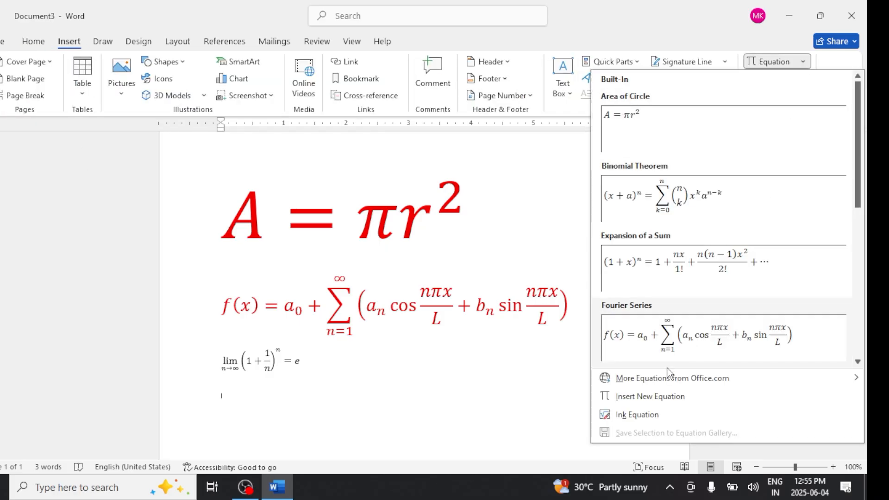
{"action": "mouse_move", "coordinate": [671, 377]}
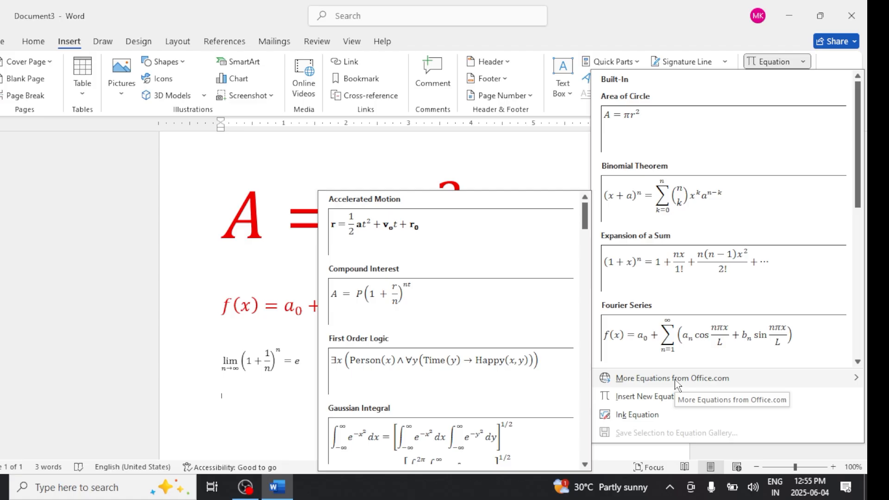
{"action": "left_click", "coordinate": [654, 401]}
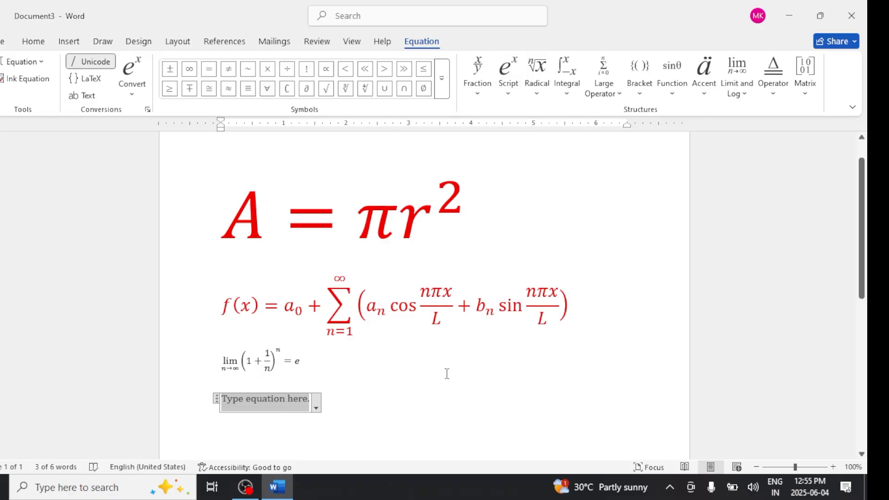
{"action": "left_click", "coordinate": [507, 94]}
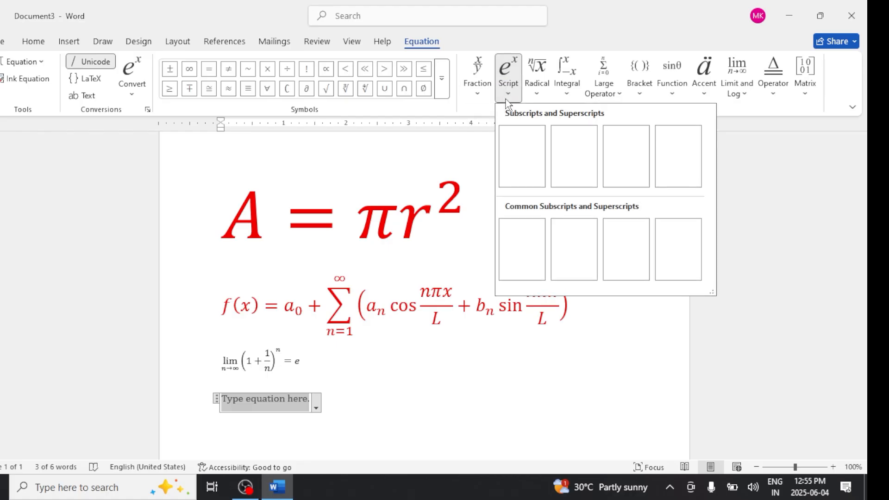
{"action": "left_click", "coordinate": [525, 167]}
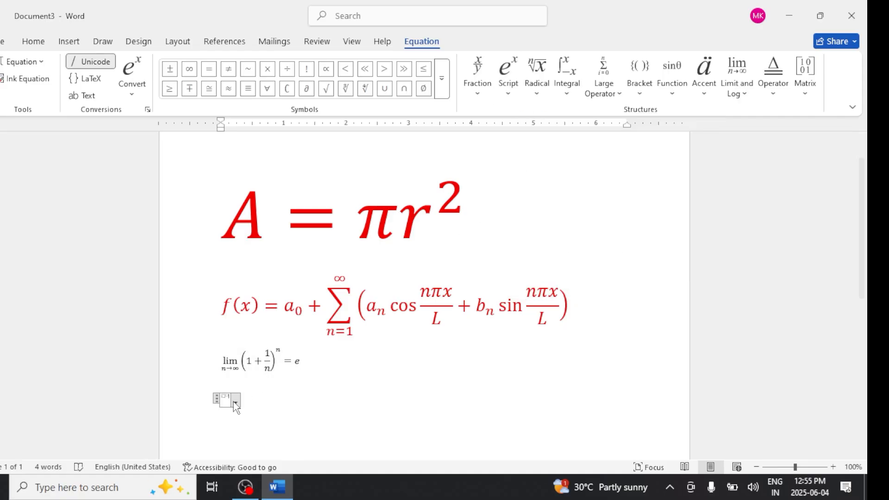
- Select the whole empty superscript equation and enlarge its font size to 26
{"action": "left_click", "coordinate": [235, 402]}
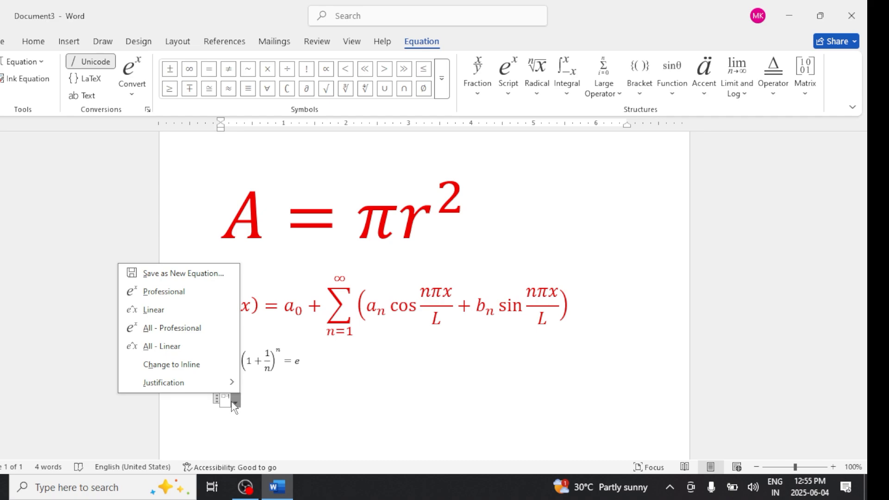
{"action": "left_click", "coordinate": [235, 405]}
{"action": "left_click", "coordinate": [233, 403]}
{"action": "left_click", "coordinate": [226, 400]}
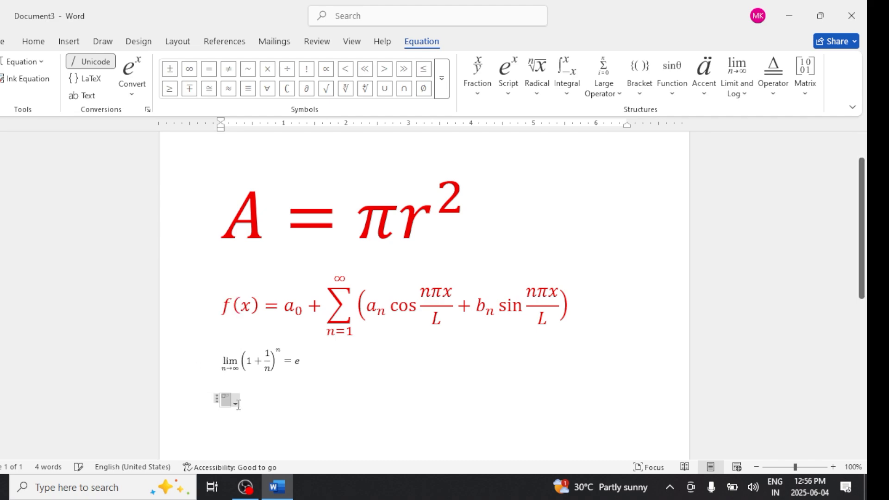
{"action": "left_click", "coordinate": [37, 44]}
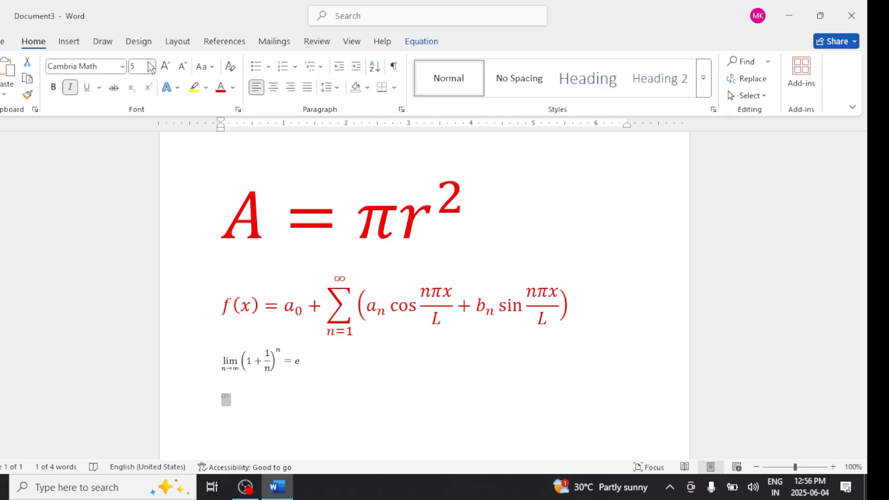
{"action": "left_click", "coordinate": [165, 66]}
{"action": "left_click", "coordinate": [165, 66]}
{"action": "left_click", "coordinate": [164, 66]}
{"action": "left_click", "coordinate": [165, 66]}
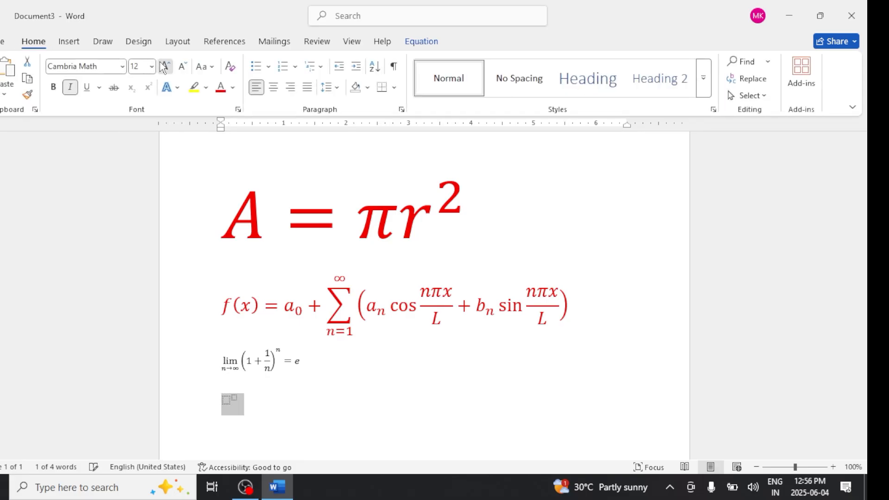
{"action": "left_click", "coordinate": [165, 66]}
{"action": "left_click", "coordinate": [164, 66]}
{"action": "left_click", "coordinate": [164, 66]}
{"action": "left_click", "coordinate": [164, 66]}
{"action": "left_click", "coordinate": [164, 66]}
{"action": "left_click", "coordinate": [164, 66]}
{"action": "left_click", "coordinate": [164, 67]}
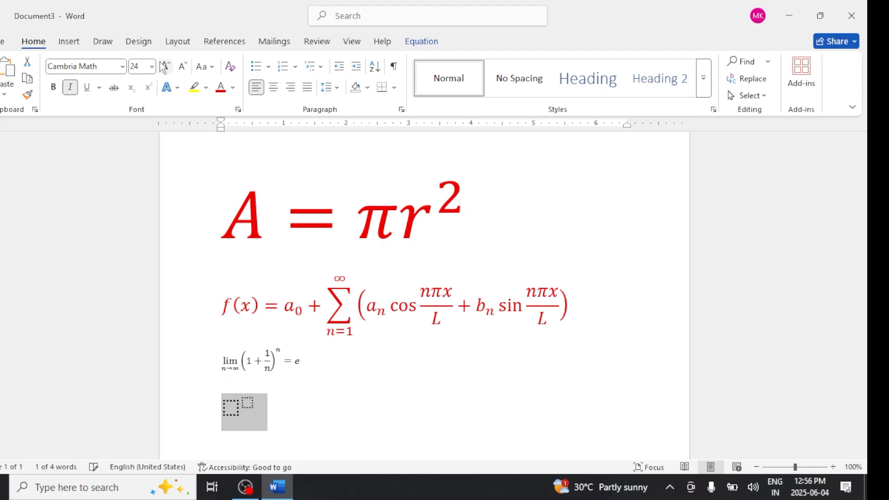
{"action": "left_click", "coordinate": [165, 66]}
{"action": "left_click", "coordinate": [164, 66]}
{"action": "left_click", "coordinate": [164, 67]}
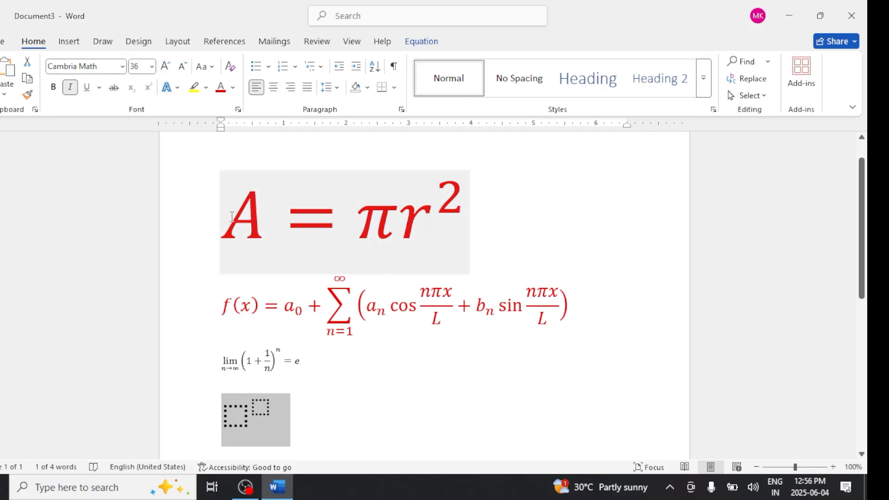
{"action": "left_click", "coordinate": [184, 66]}
{"action": "left_click", "coordinate": [183, 66]}
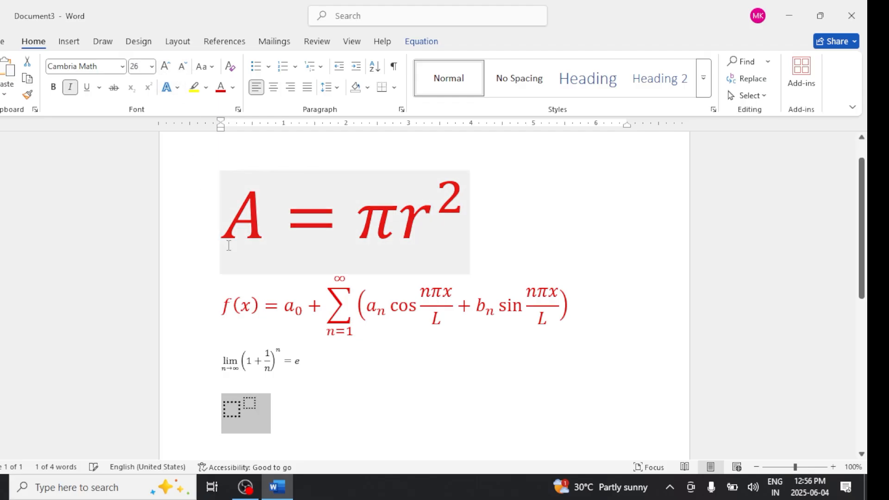
- Fill the superscript structure with sin as base and 2 as exponent, and add the θ symbol after it
{"action": "left_click", "coordinate": [257, 415]}
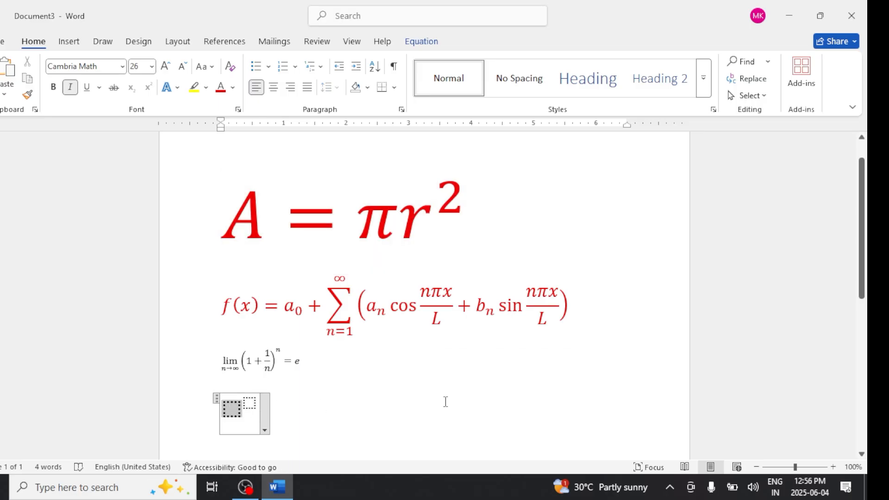
{"action": "type", "text": "sin"}
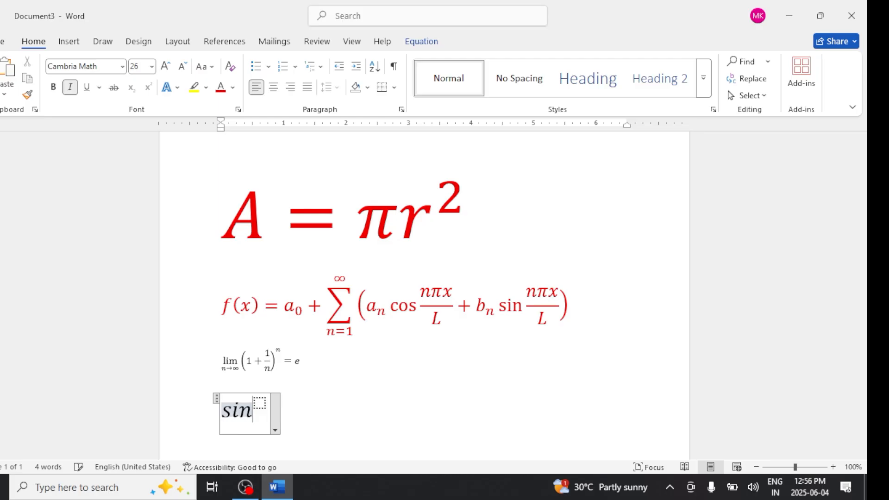
{"action": "left_click", "coordinate": [261, 403]}
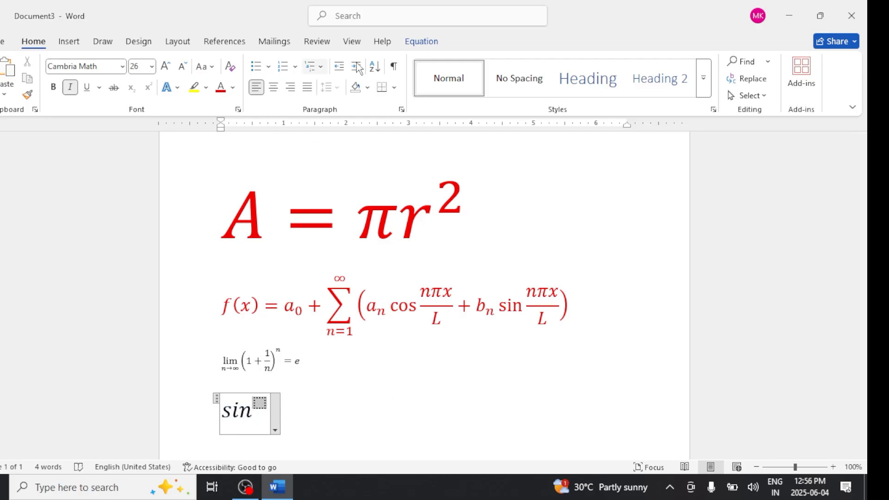
{"action": "left_click", "coordinate": [416, 43]}
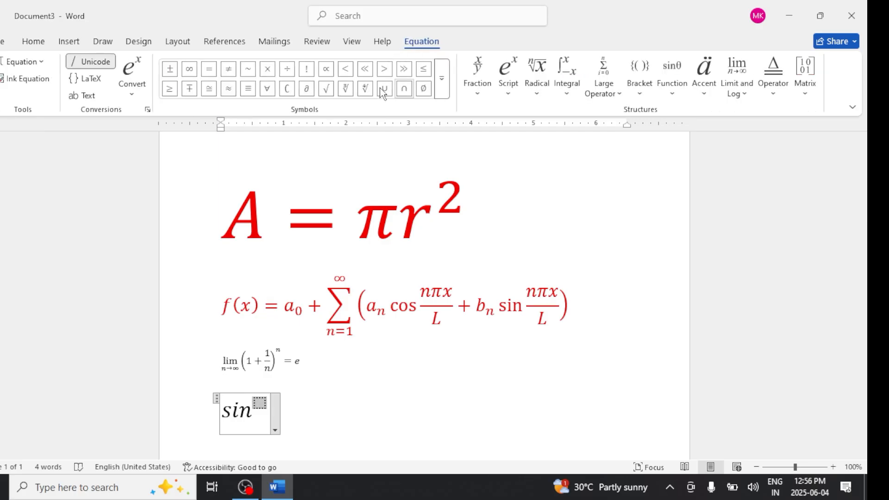
{"action": "type", "text": "2"}
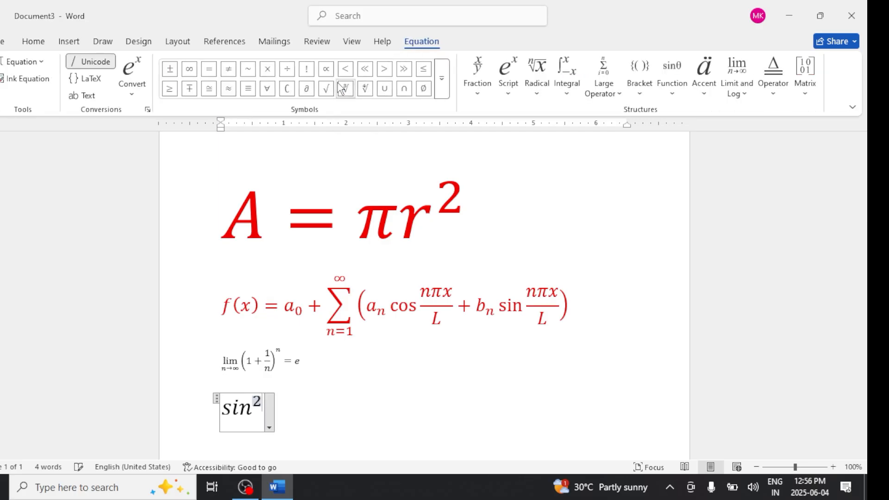
{"action": "left_click", "coordinate": [262, 411]}
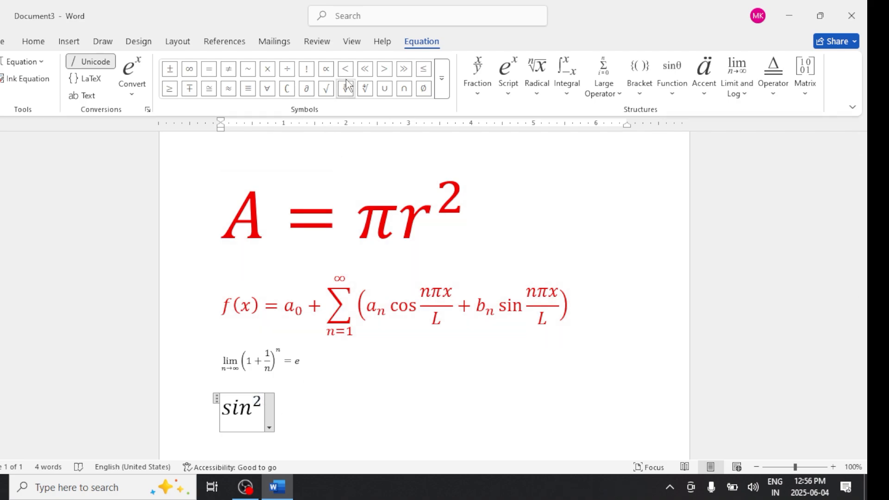
{"action": "left_click", "coordinate": [445, 92]}
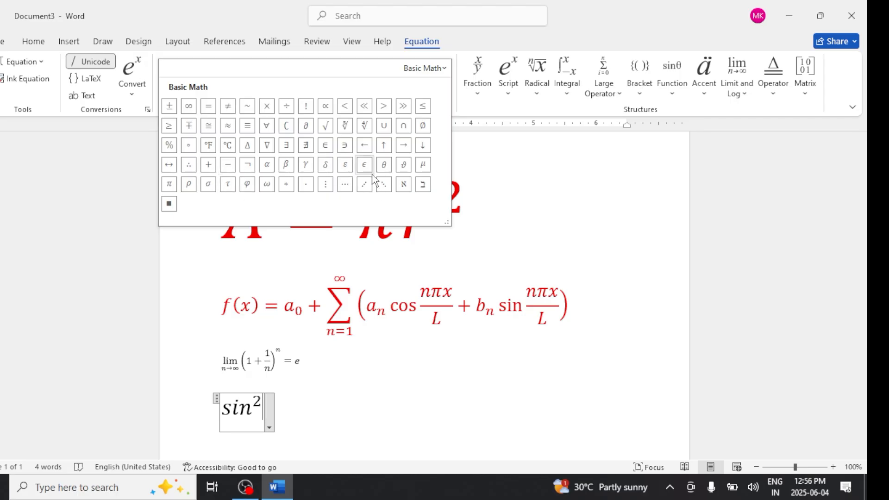
{"action": "left_click", "coordinate": [385, 165]}
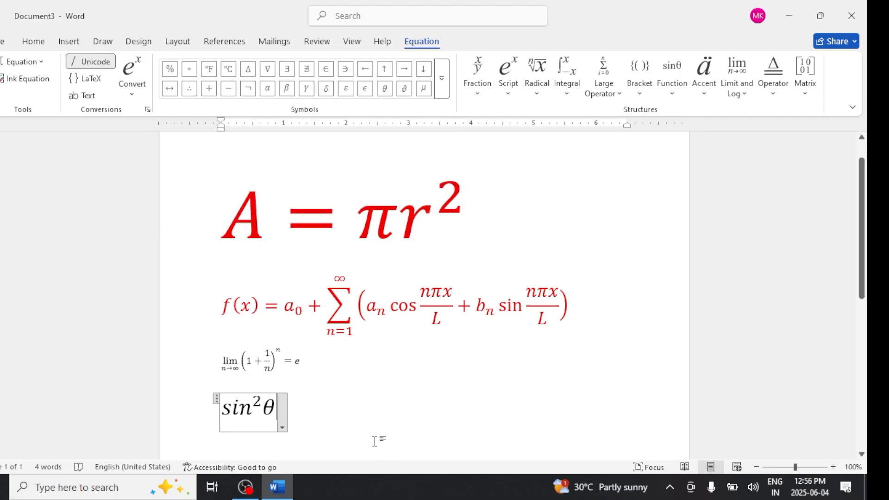
- Continue the sin²θ equation with a plus sign and a superscript structure holding cos as base and 2 as exponent
{"action": "type", "text": "+"}
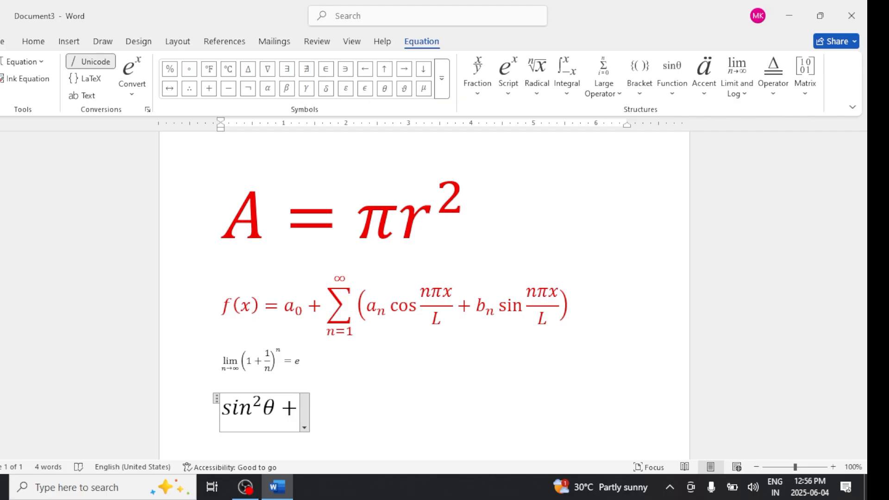
{"action": "left_click", "coordinate": [508, 86]}
{"action": "left_click", "coordinate": [520, 152]}
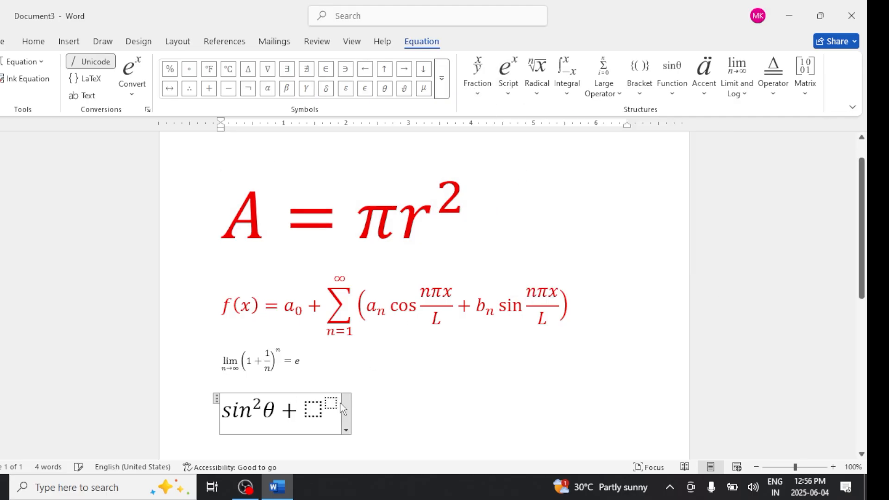
{"action": "left_click", "coordinate": [315, 410]}
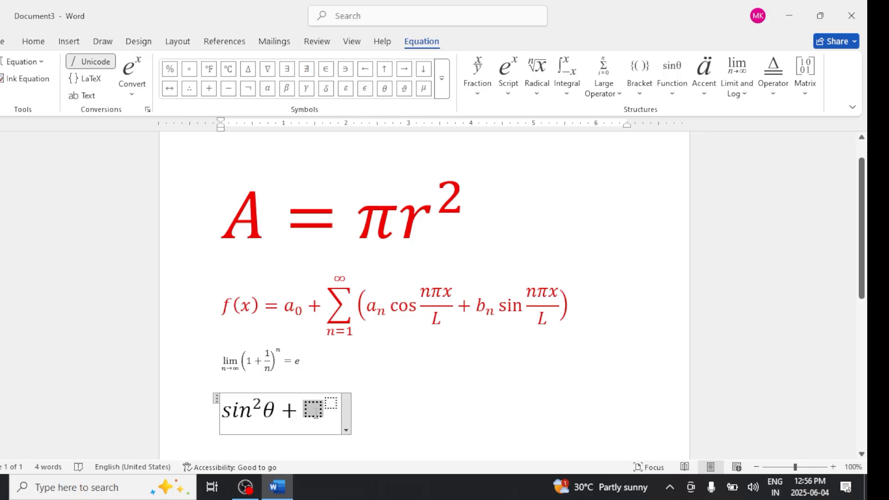
{"action": "type", "text": "cos"}
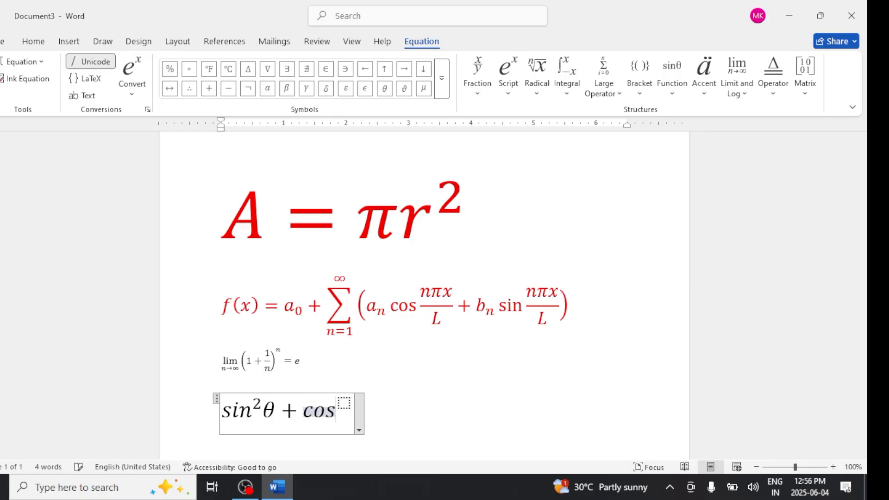
{"action": "type", "text": "2"}
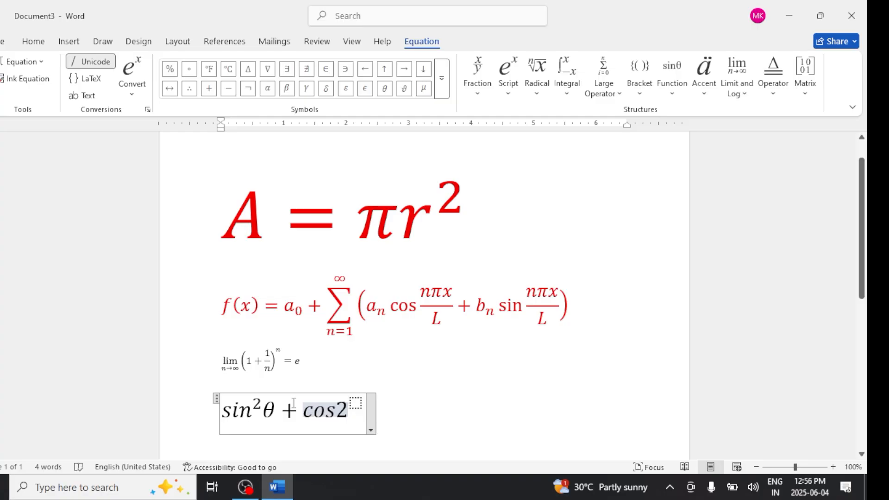
{"action": "key", "text": "BackSpace"}
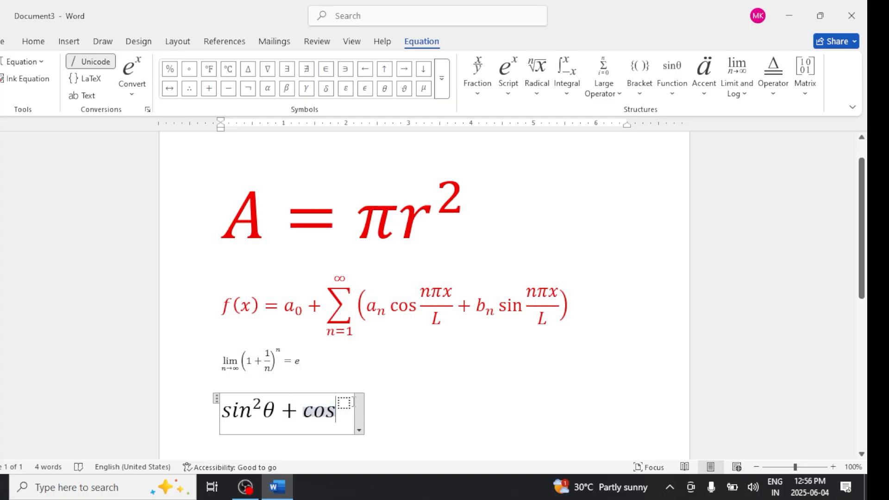
{"action": "left_click", "coordinate": [348, 405]}
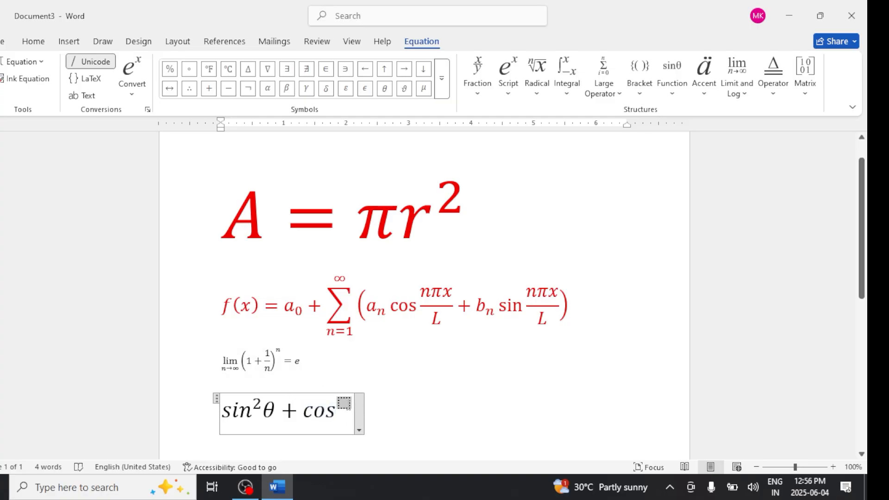
{"action": "type", "text": "2"}
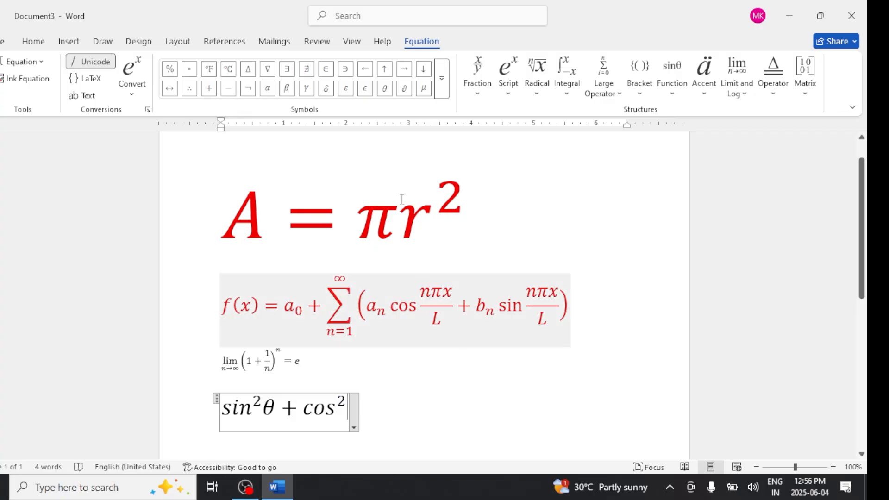
- Complete the trigonometric equation with θ after cos² and "=1", and start a new line below it
{"action": "left_click", "coordinate": [386, 93]}
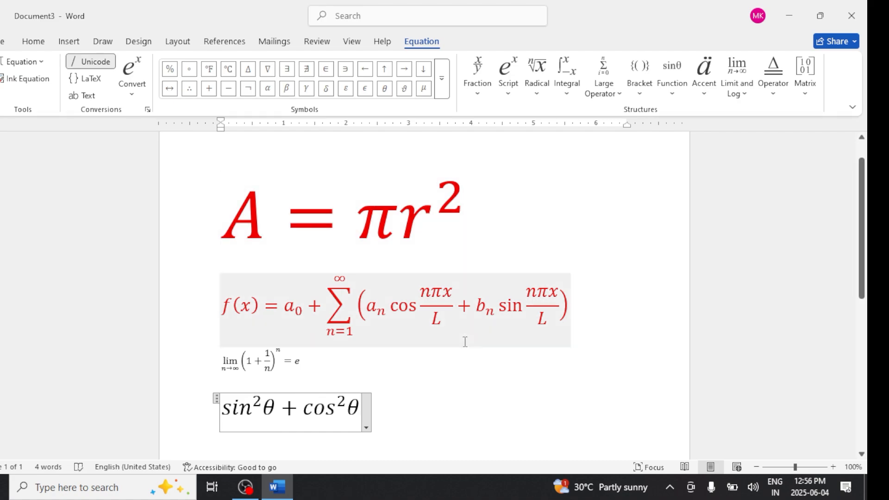
{"action": "type", "text": "=1"}
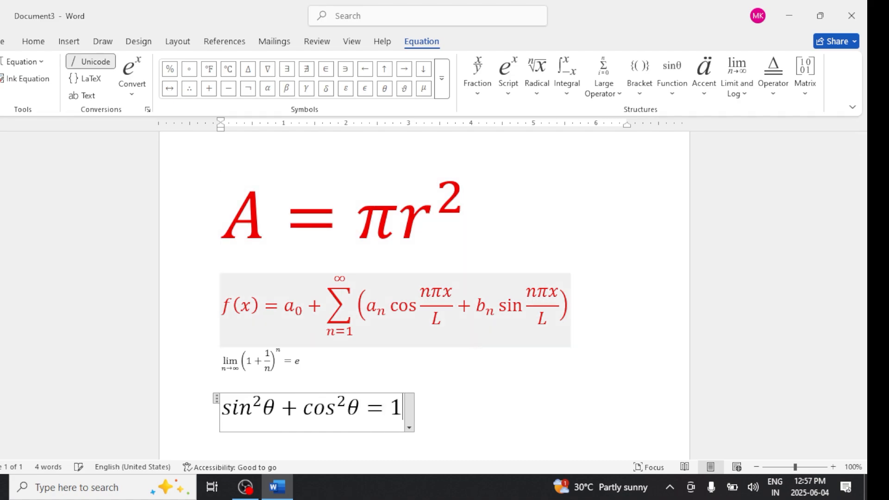
{"action": "left_click", "coordinate": [461, 414]}
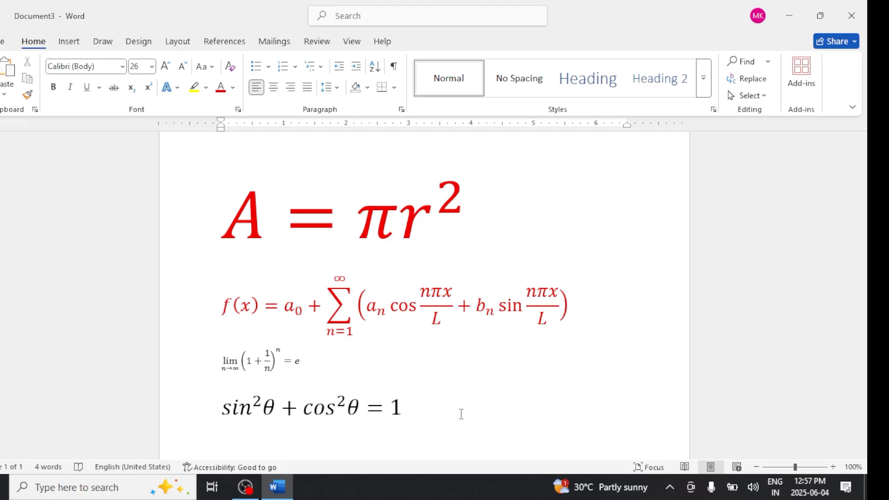
{"action": "key", "text": "Return"}
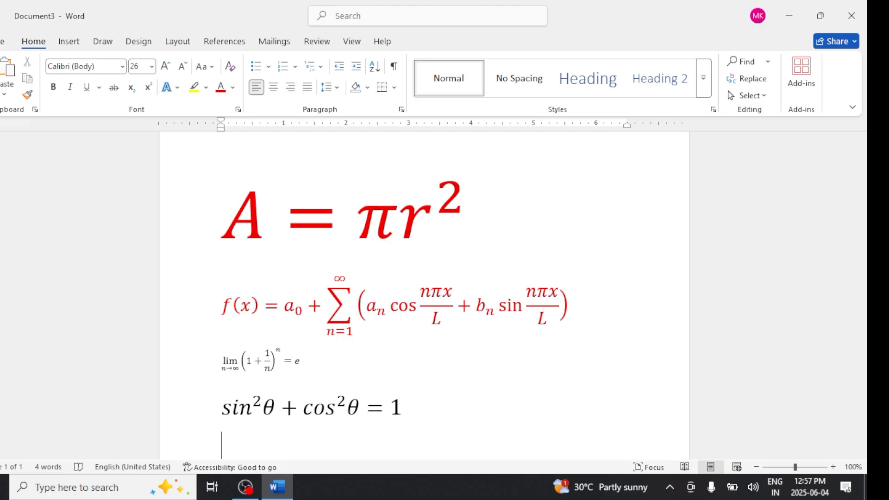
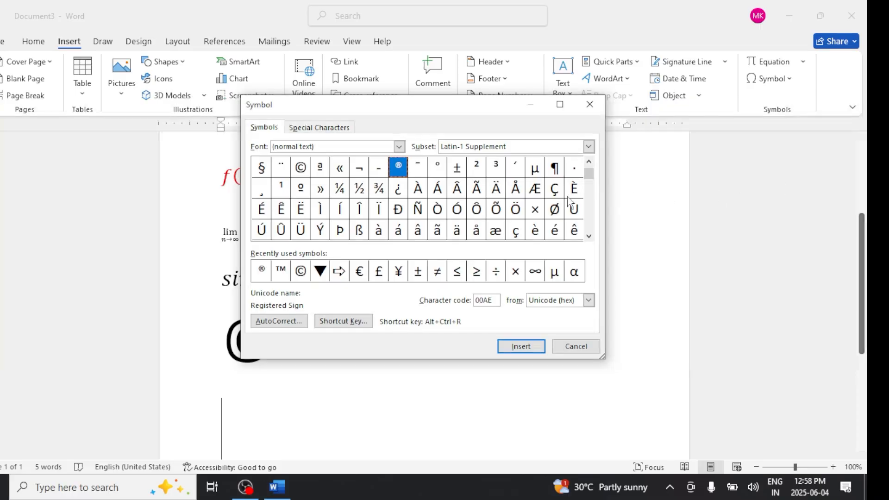
- Set the symbol font to Wingdings and insert the open book symbol (character code 38)
{"action": "left_click", "coordinate": [396, 149]}
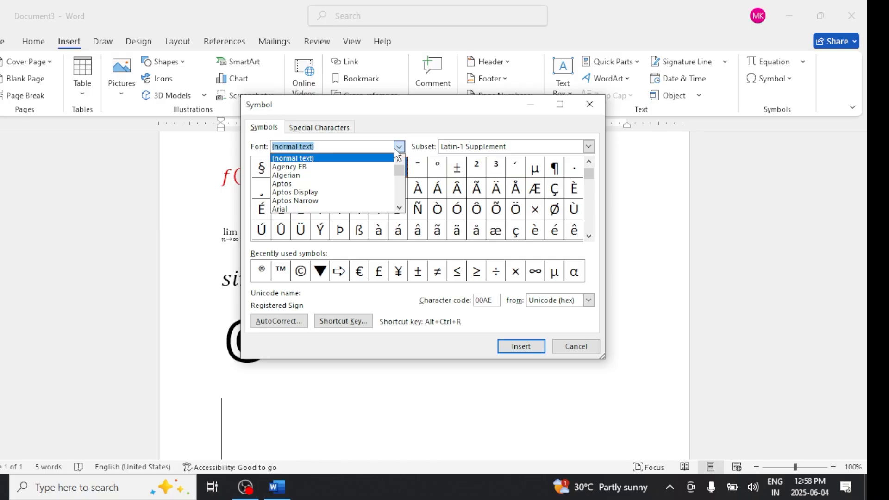
{"action": "type", "text": "we"}
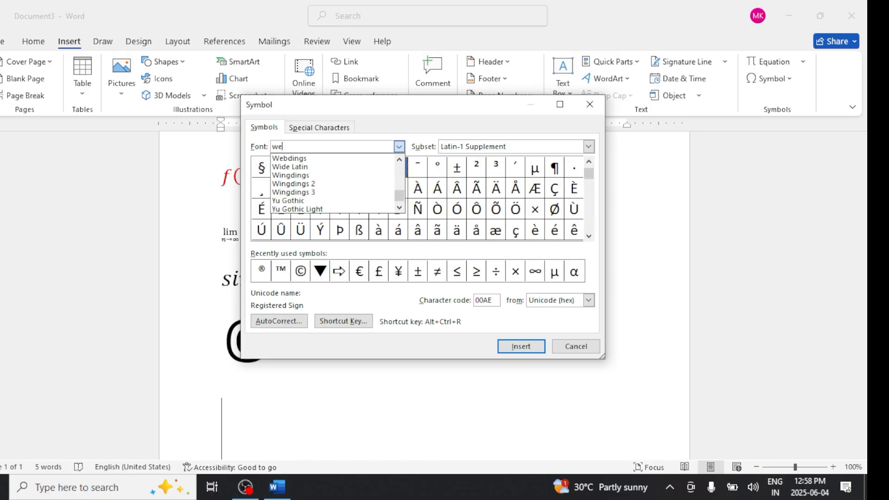
{"action": "left_click", "coordinate": [306, 175]}
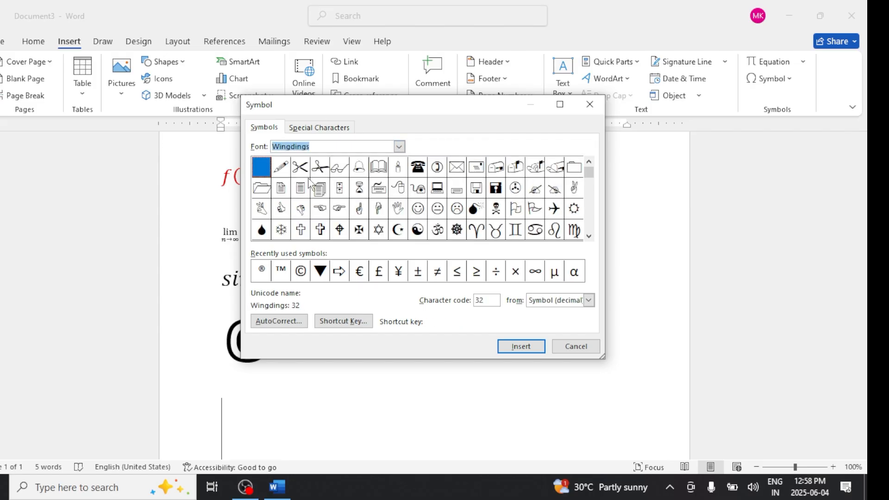
{"action": "left_click", "coordinate": [378, 167]}
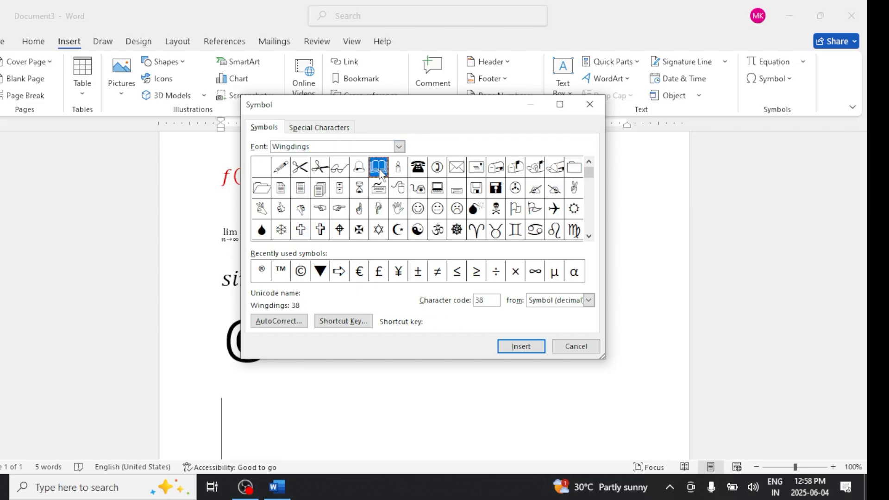
{"action": "left_click", "coordinate": [521, 347]}
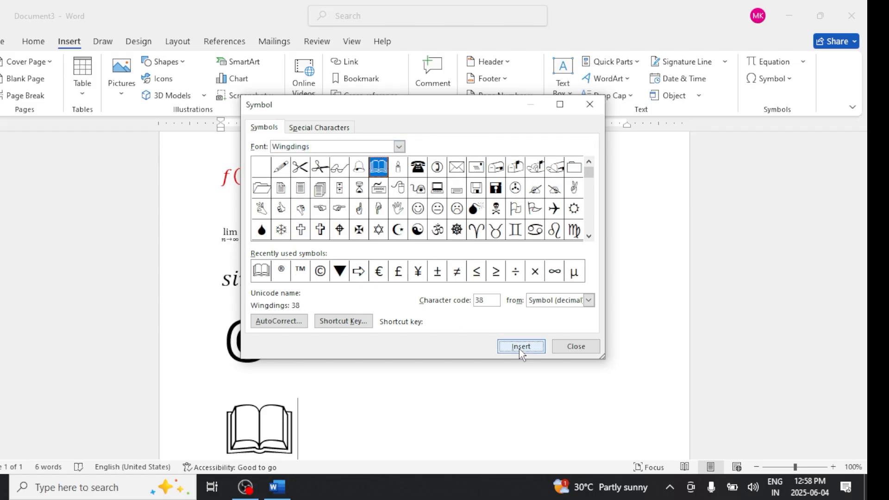
- Insert the Wingdings Om, open hand and pencil symbols after the book, in that order
{"action": "left_click", "coordinate": [437, 229]}
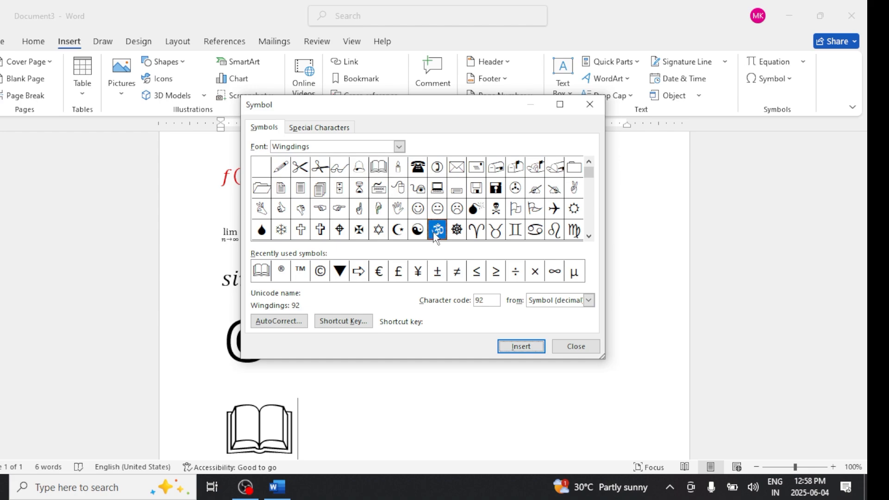
{"action": "left_click", "coordinate": [521, 347]}
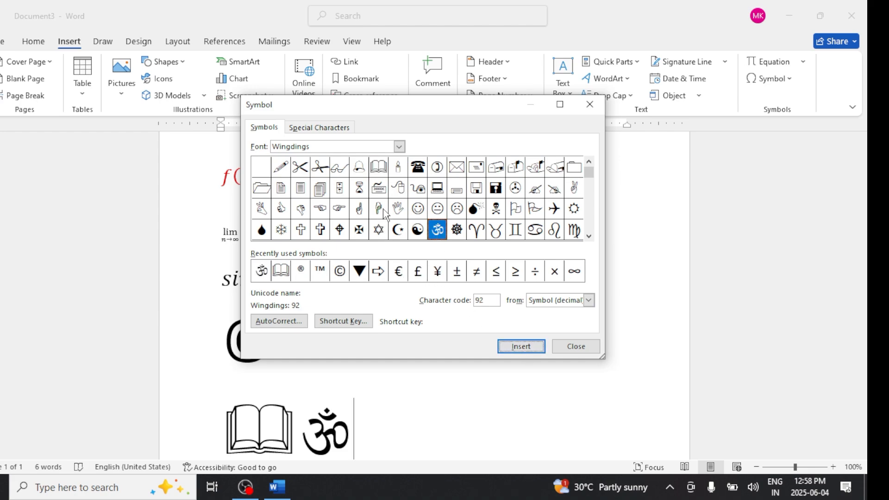
{"action": "left_click", "coordinate": [398, 208]}
{"action": "left_click", "coordinate": [538, 348]}
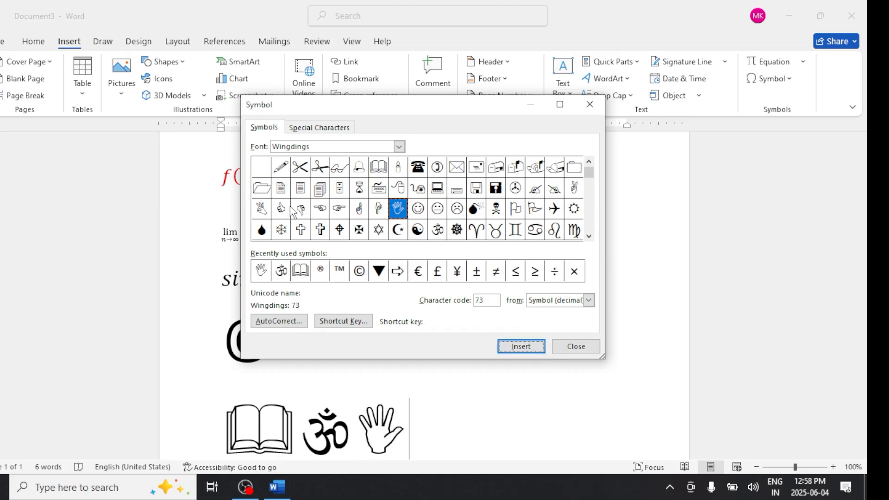
{"action": "left_click", "coordinate": [281, 168]}
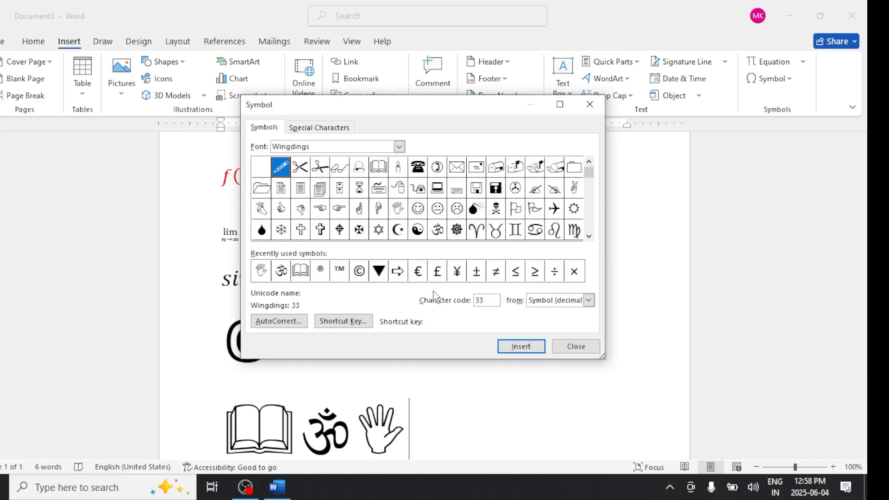
{"action": "left_click", "coordinate": [515, 348]}
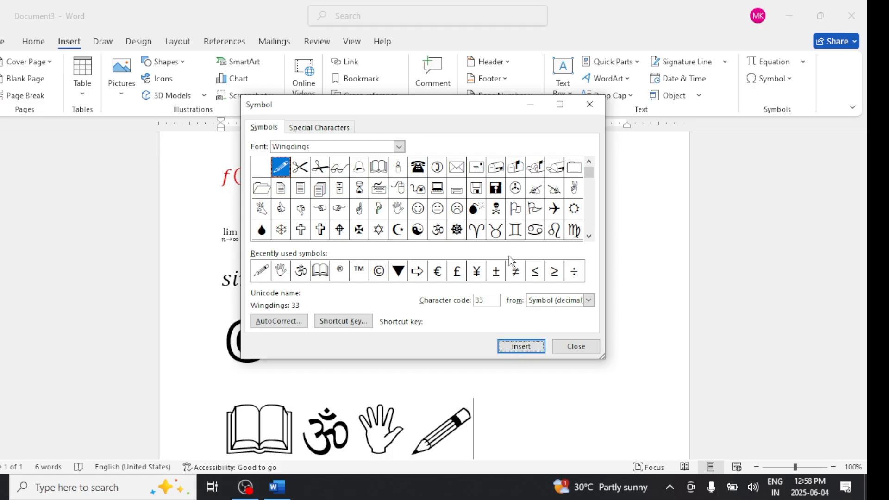
- Insert the bold right-pointing arrow (Wingdings character code 232) after the pencil
{"action": "left_click_drag", "start_coordinate": [588, 172], "coordinate": [587, 222]}
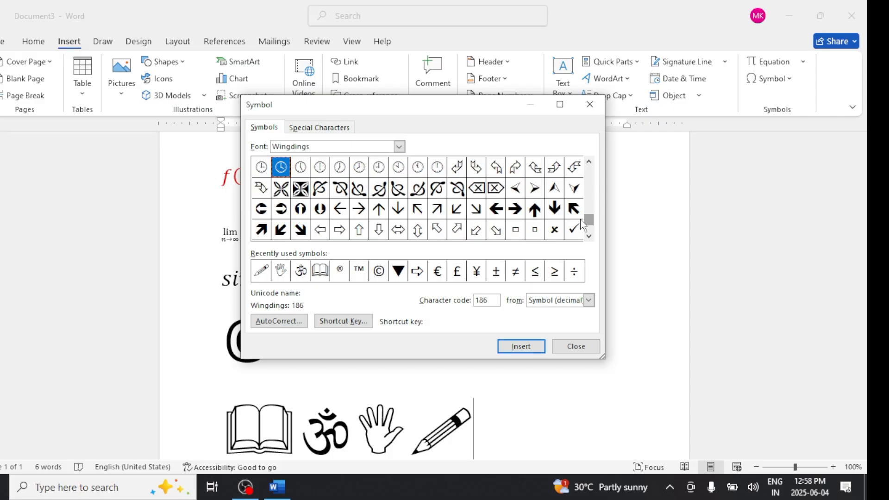
{"action": "left_click", "coordinate": [515, 209]}
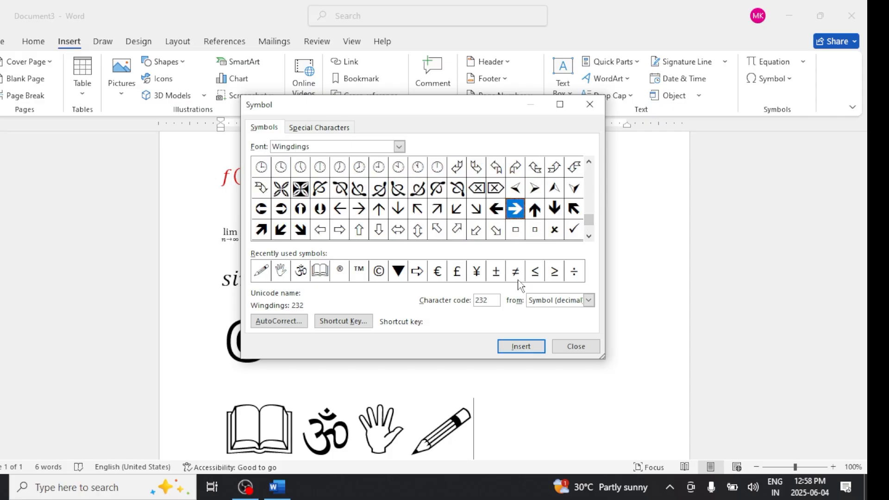
{"action": "left_click", "coordinate": [529, 348]}
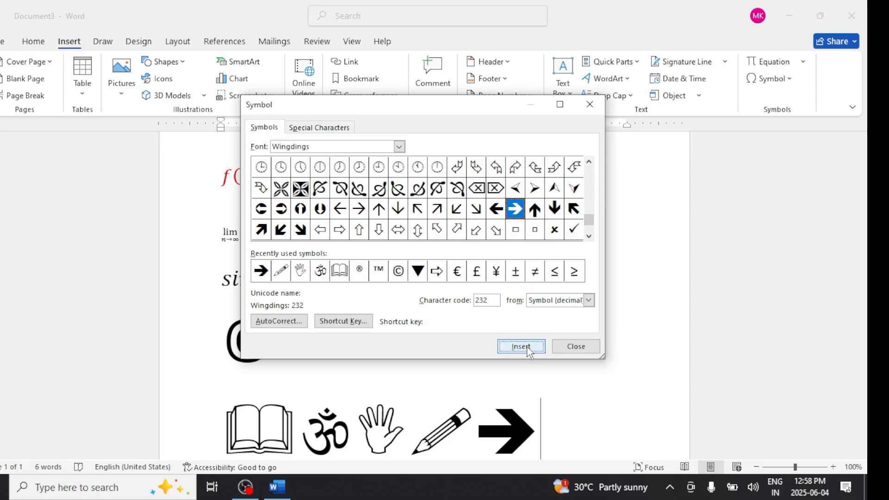
- Switch the symbol font through Wingdings 2 to Wingdings 3 and insert the thin right-pointing arrow (character code 34)
{"action": "left_click", "coordinate": [404, 145]}
{"action": "left_click", "coordinate": [404, 147]}
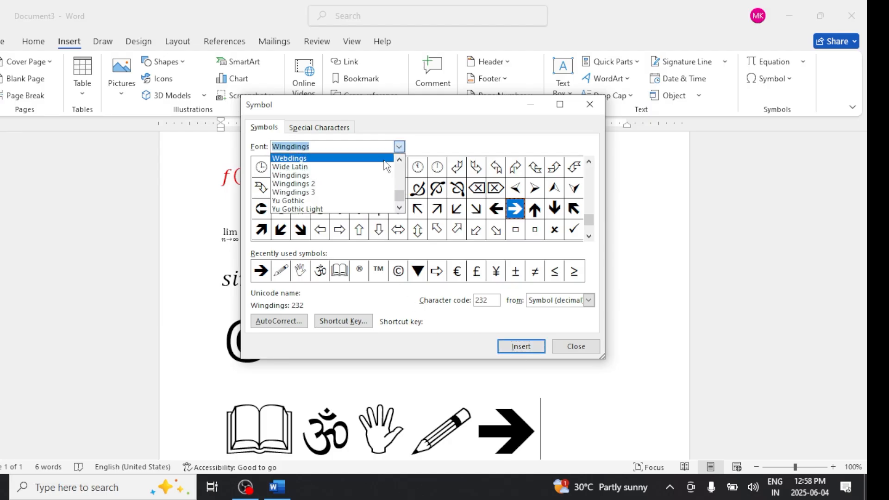
{"action": "left_click", "coordinate": [339, 184]}
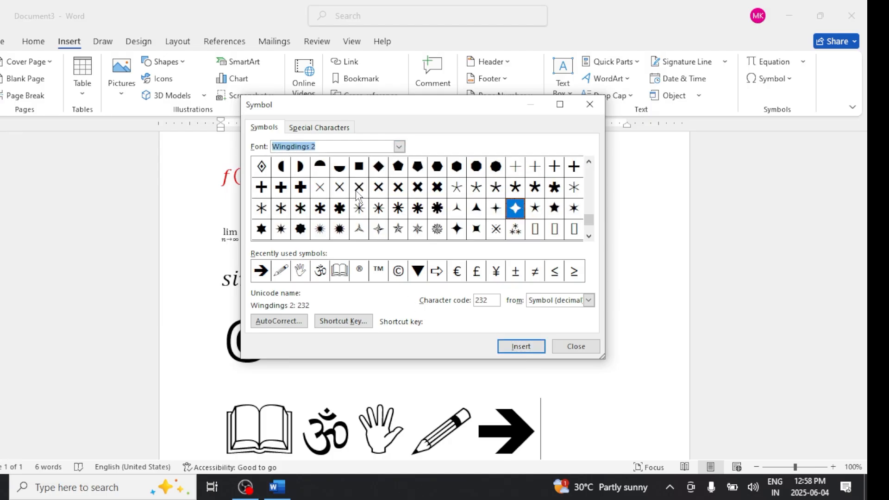
{"action": "left_click", "coordinate": [399, 147]}
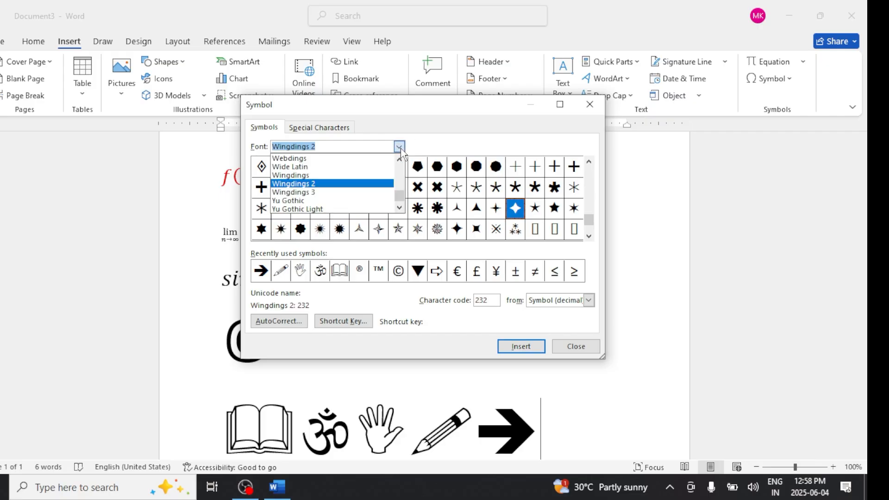
{"action": "left_click", "coordinate": [340, 192]}
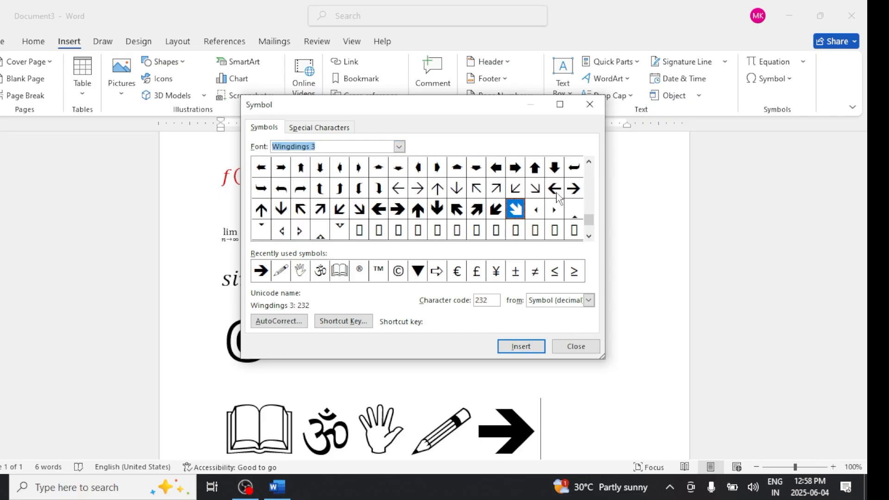
{"action": "left_click_drag", "start_coordinate": [588, 220], "coordinate": [586, 169]}
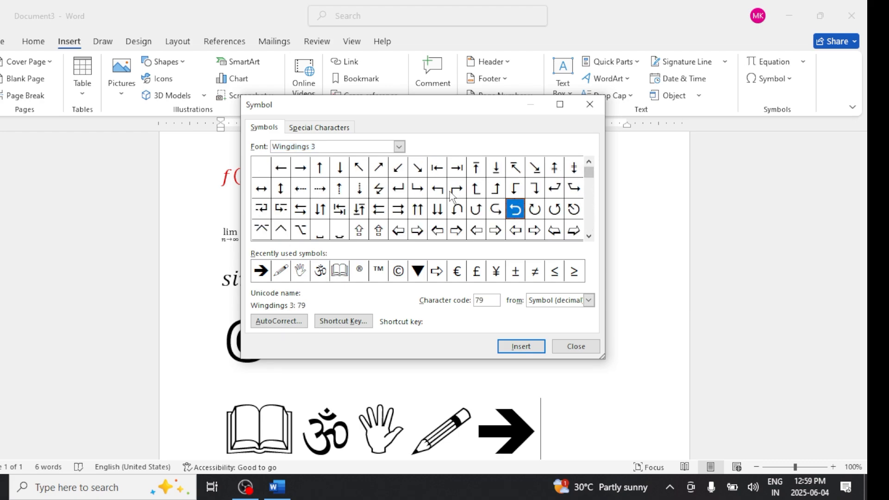
{"action": "left_click", "coordinate": [301, 169]}
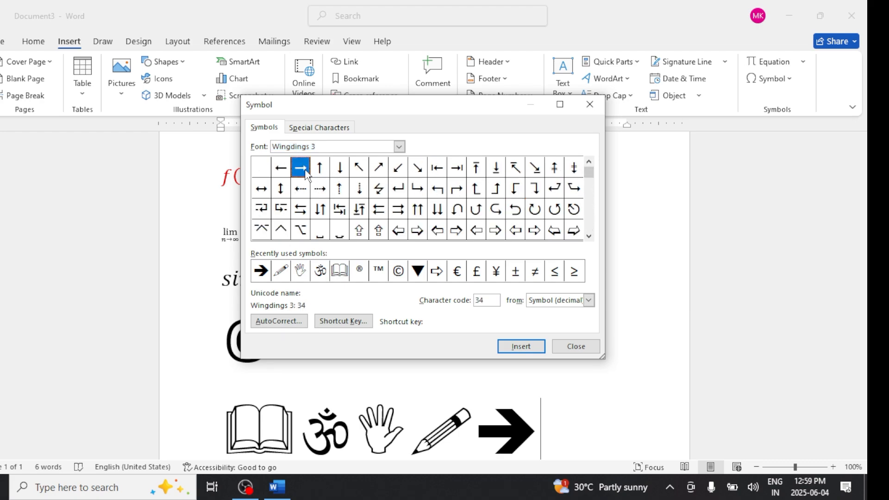
{"action": "left_click", "coordinate": [543, 348]}
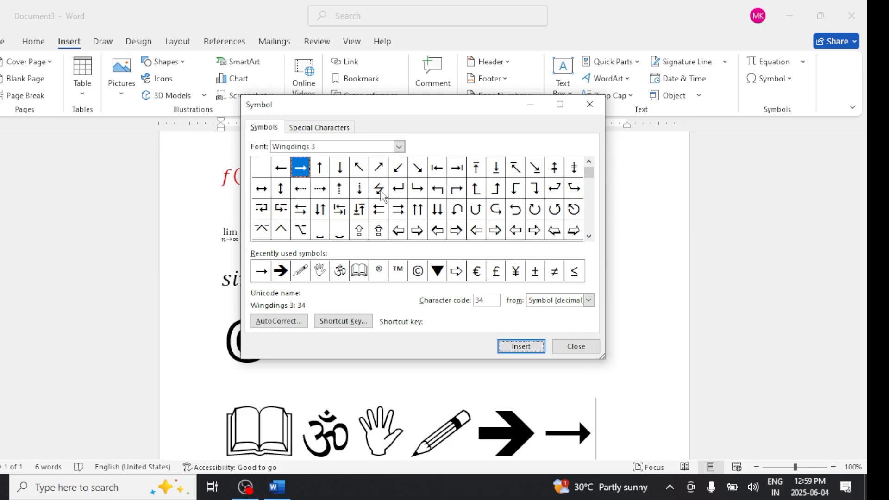
- Insert the bent return arrow (Wingdings 3 character code 56) after the thin right-pointing arrow
{"action": "left_click", "coordinate": [399, 190]}
{"action": "left_click", "coordinate": [509, 348]}
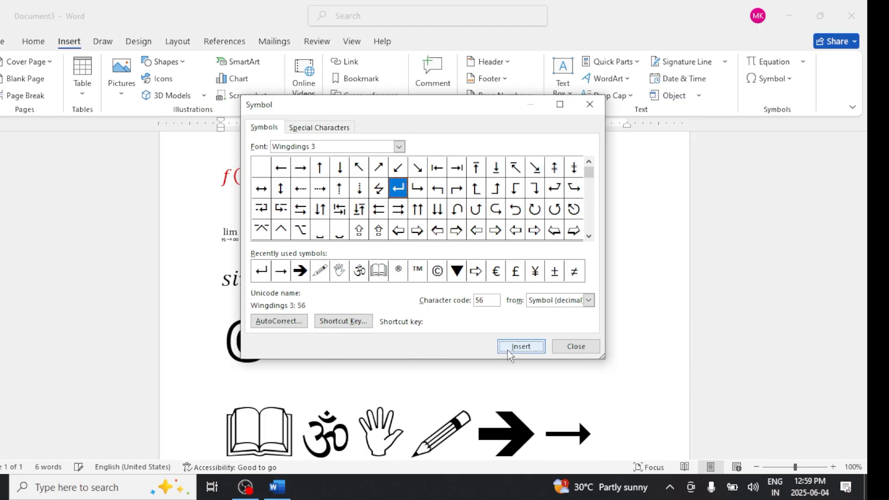
{"action": "scroll", "coordinate": [523, 451], "scroll_direction": "down", "scroll_amount": 2}
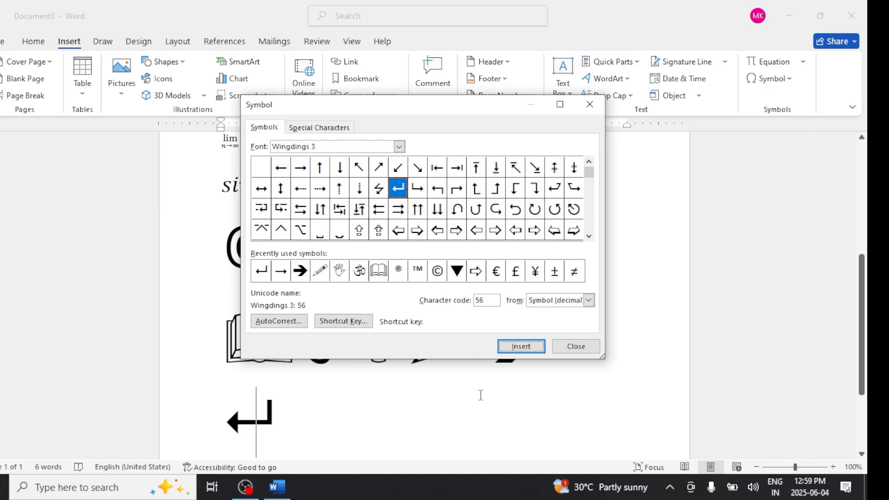
- Close the Symbol dialog and colour the symbols from the book through the bent return arrow red
{"action": "left_click", "coordinate": [570, 349]}
{"action": "left_click_drag", "start_coordinate": [576, 343], "coordinate": [225, 391]}
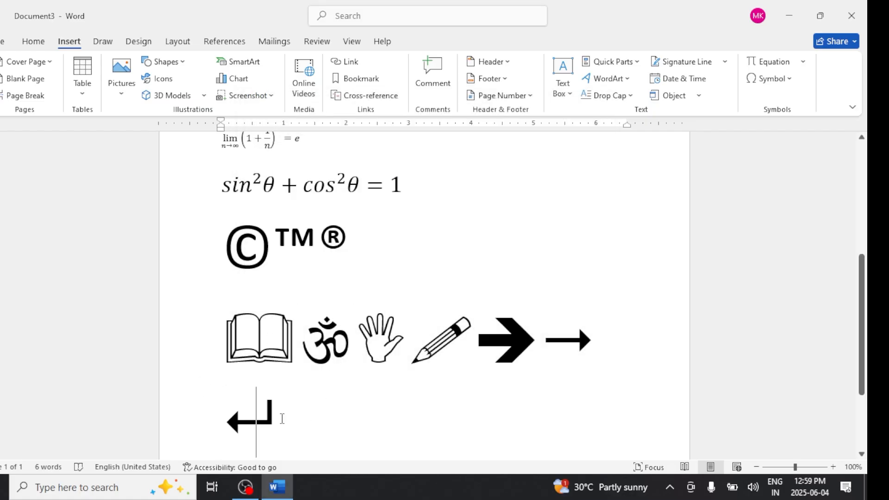
{"action": "left_click_drag", "start_coordinate": [279, 419], "coordinate": [218, 339]}
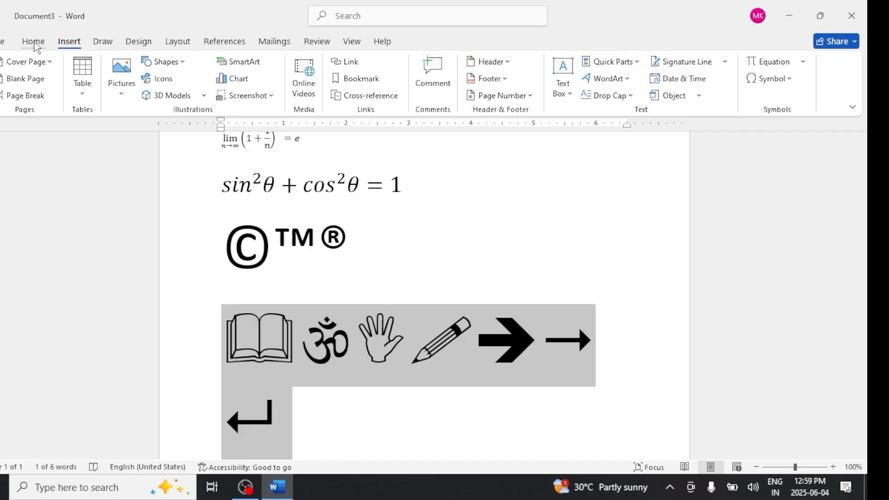
{"action": "left_click", "coordinate": [33, 41]}
{"action": "left_click", "coordinate": [221, 88]}
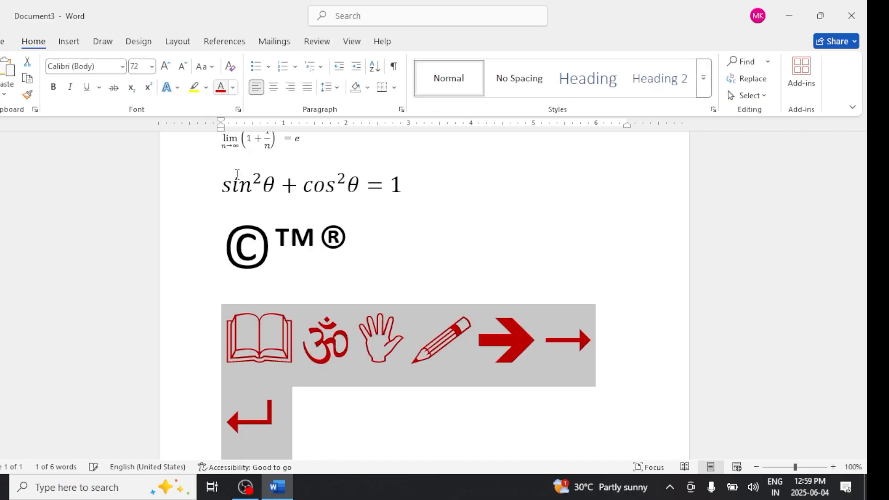
{"action": "left_click", "coordinate": [348, 421]}
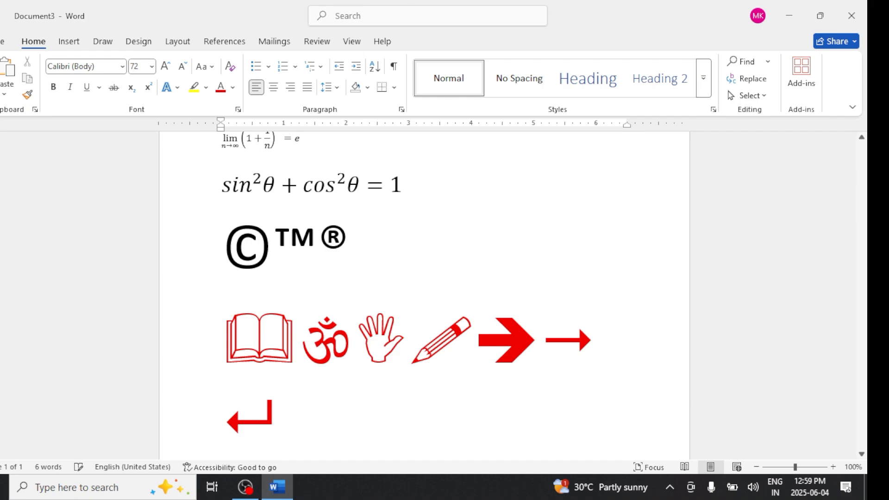
- Start a new line below the red symbols, reduce its font size to 18 and enter "Home tab"
{"action": "key", "text": "ctrl+Return"}
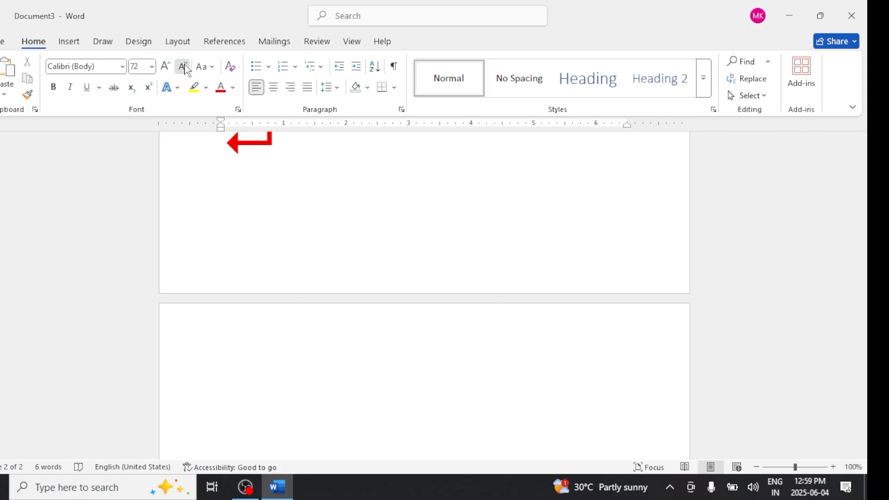
{"action": "left_click", "coordinate": [184, 68]}
{"action": "left_click", "coordinate": [184, 68]}
{"action": "left_click", "coordinate": [185, 68]}
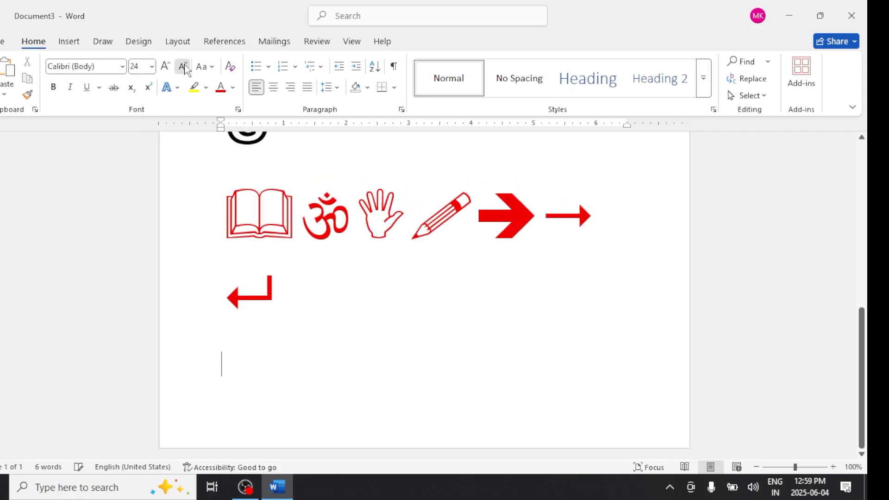
{"action": "left_click", "coordinate": [184, 68]}
{"action": "left_click", "coordinate": [184, 68]}
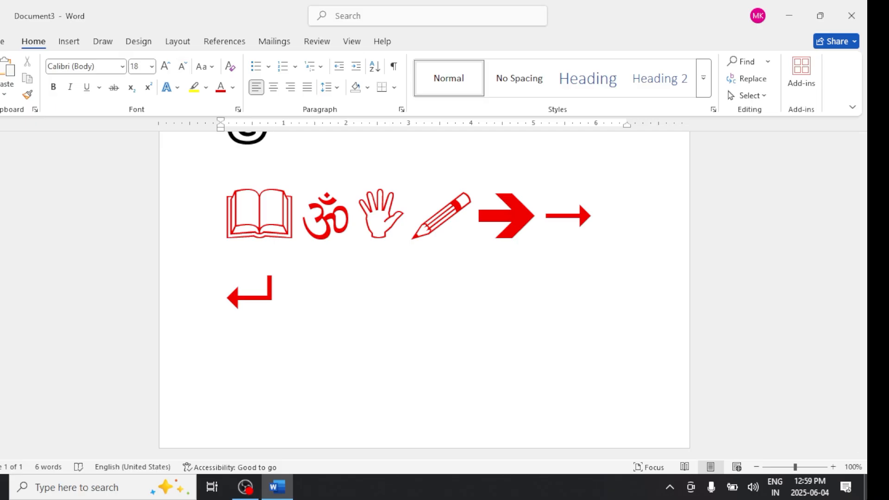
{"action": "type", "text": "me tab"}
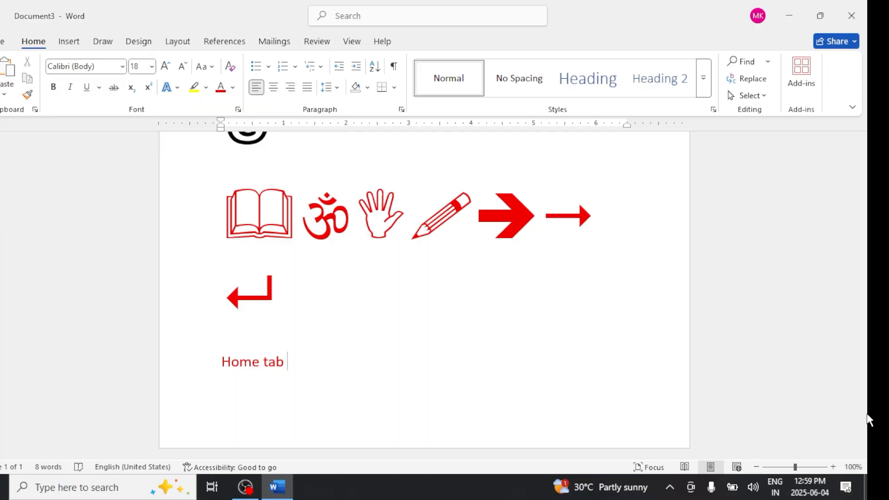
- Insert the thin right-pointing arrow (Wingdings 3 character code 34) after "Home tab", keeping the Symbol dialog clear of the line
{"action": "left_click", "coordinate": [76, 48]}
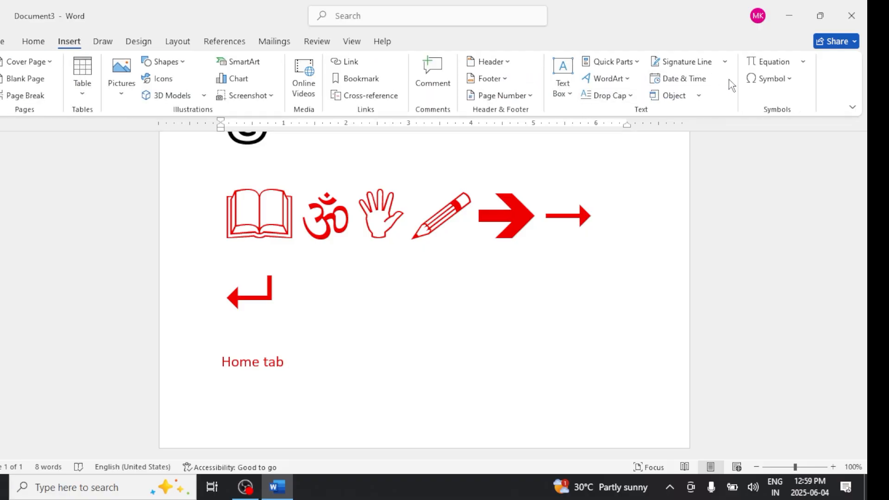
{"action": "left_click", "coordinate": [762, 80]}
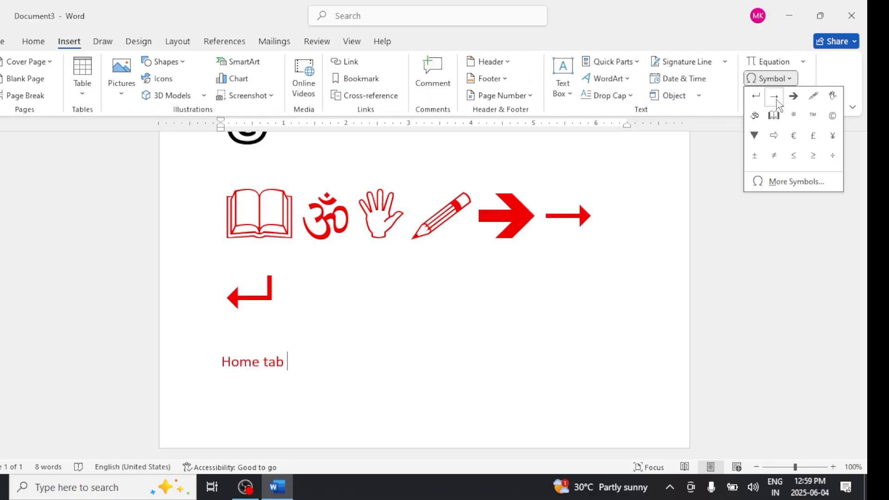
{"action": "left_click", "coordinate": [789, 181]}
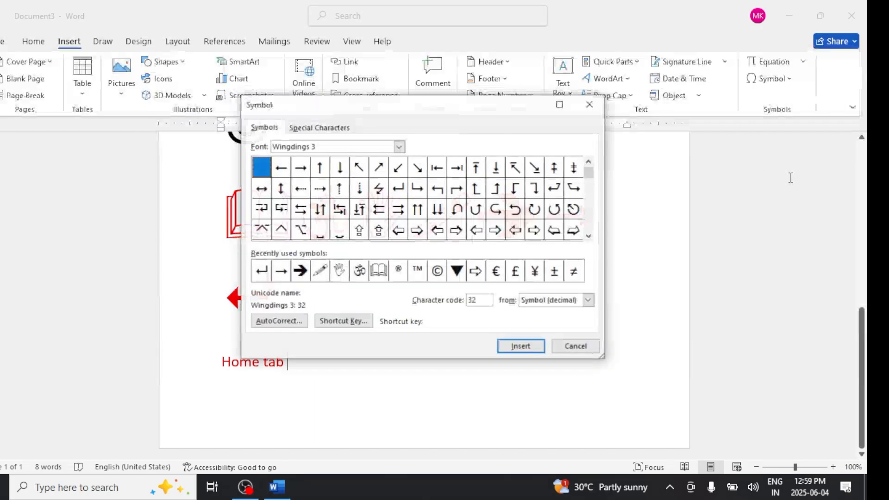
{"action": "left_click", "coordinate": [300, 168]}
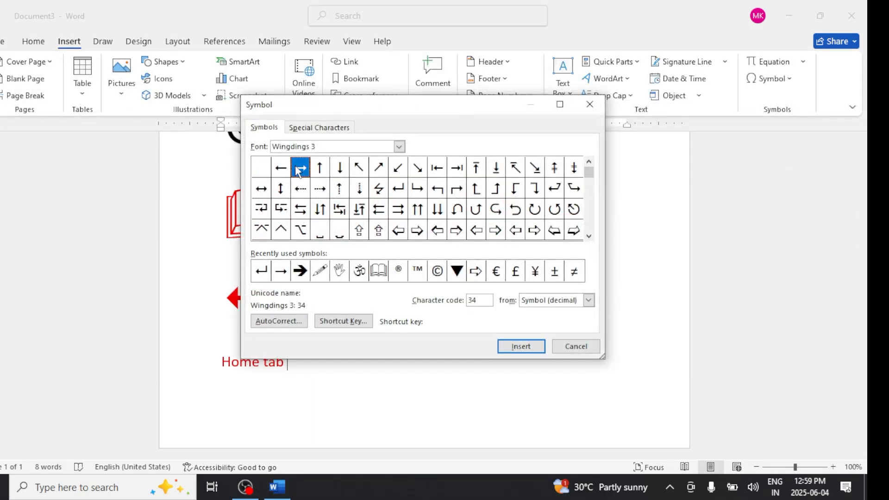
{"action": "left_click", "coordinate": [532, 347]}
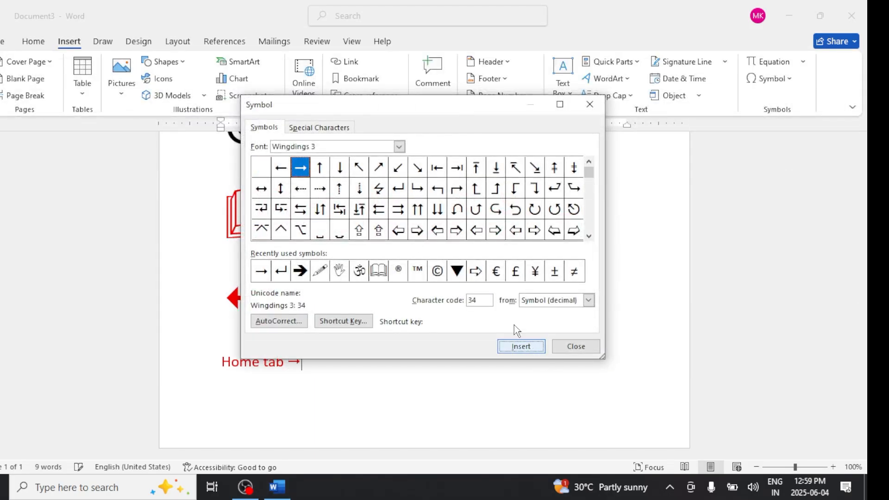
{"action": "left_click_drag", "start_coordinate": [443, 110], "coordinate": [391, 74]}
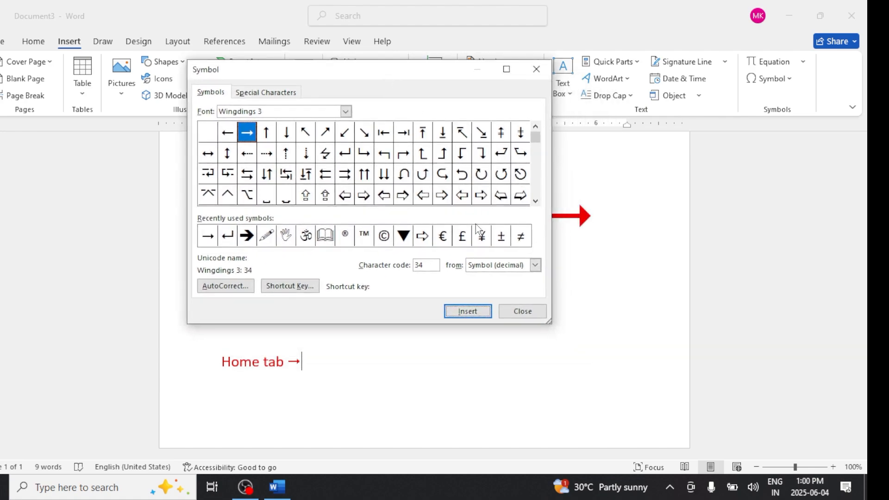
- Enter "Clipboard" after the arrow in the document and insert the same right-pointing arrow behind it
{"action": "type", "text": "cl"}
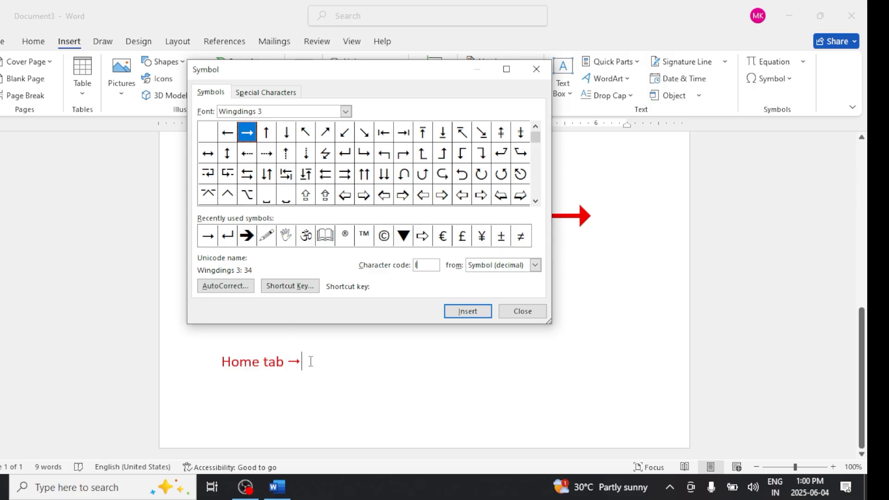
{"action": "left_click", "coordinate": [312, 362]}
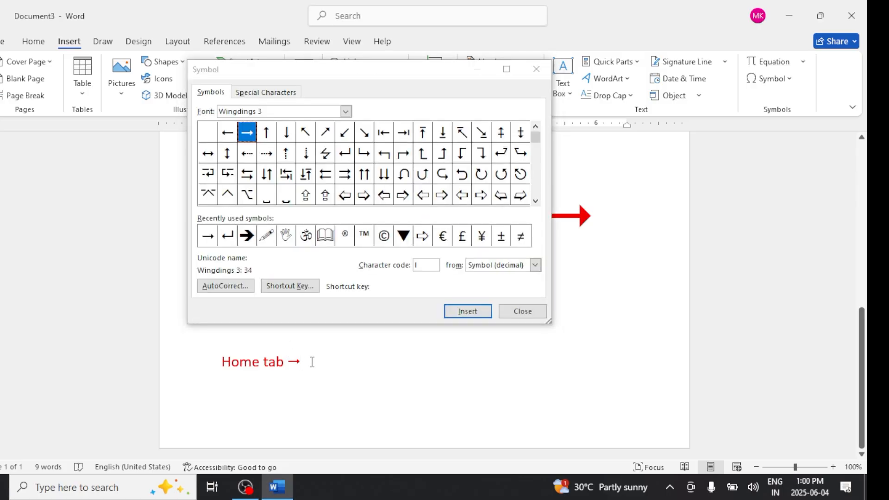
{"action": "type", "text": "c"}
{"action": "key", "text": "BackSpace"}
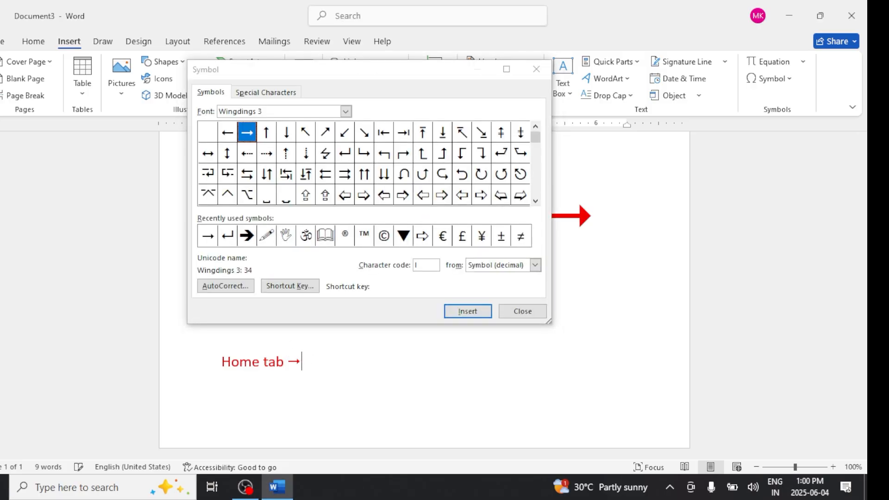
{"action": "type", "text": "Clipboard"}
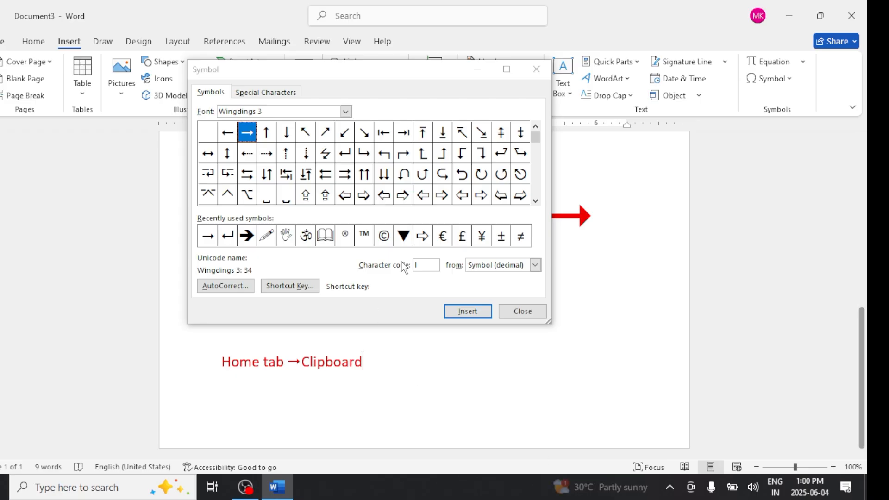
{"action": "left_click", "coordinate": [250, 135]}
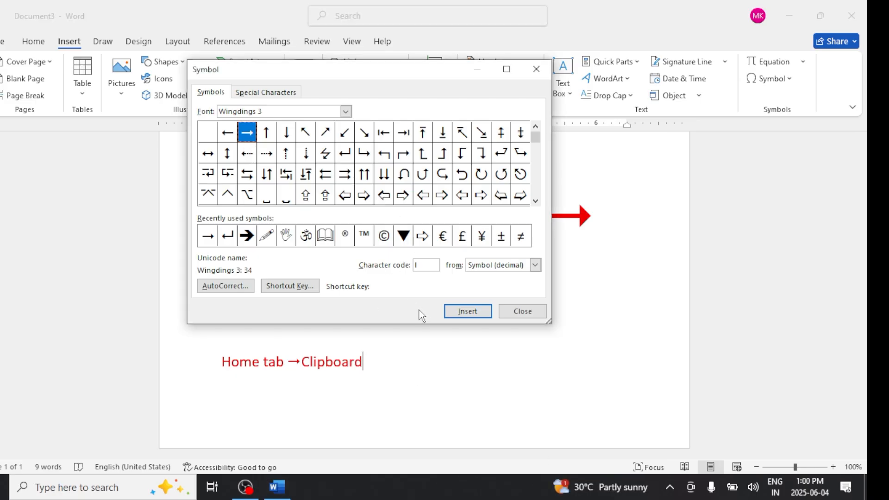
{"action": "left_click", "coordinate": [463, 313]}
- Assign the shortcut Alt+A to the thin right-pointing arrow (Wingdings 3 character code 34)
{"action": "left_click", "coordinate": [253, 126]}
{"action": "left_click", "coordinate": [300, 289]}
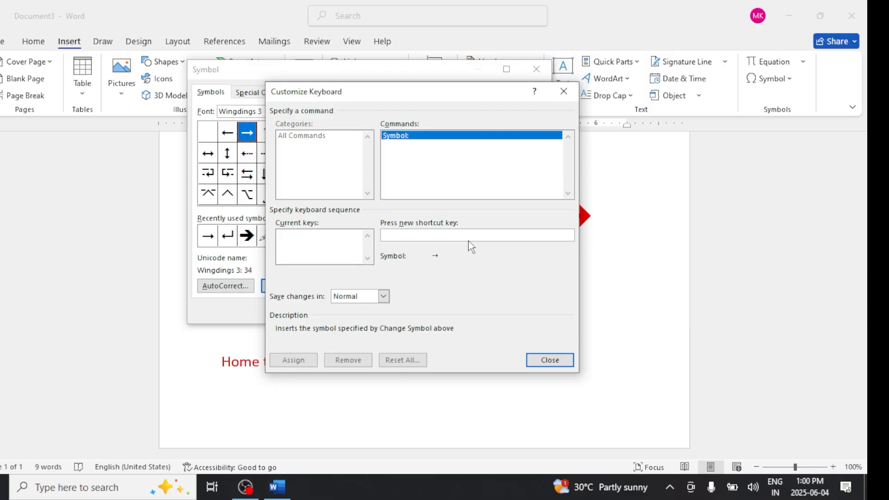
{"action": "key", "text": "alt+a"}
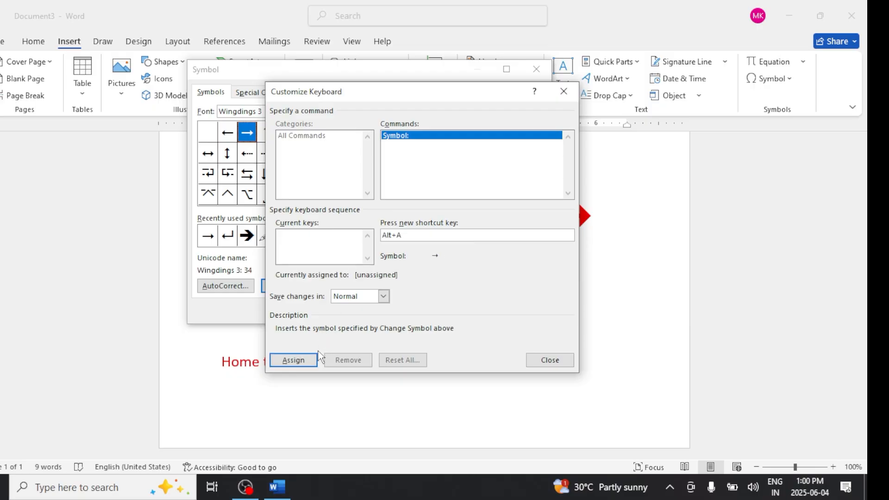
{"action": "left_click", "coordinate": [294, 361]}
{"action": "left_click", "coordinate": [542, 363]}
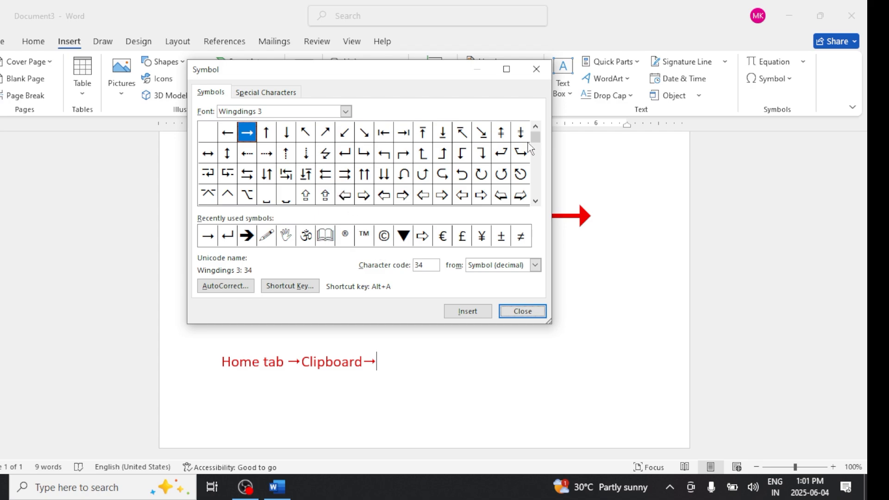
- Assign the shortcut Alt+D to the small solid down-pointing triangle (Wingdings 3 character code 130)
{"action": "left_click", "coordinate": [536, 165]}
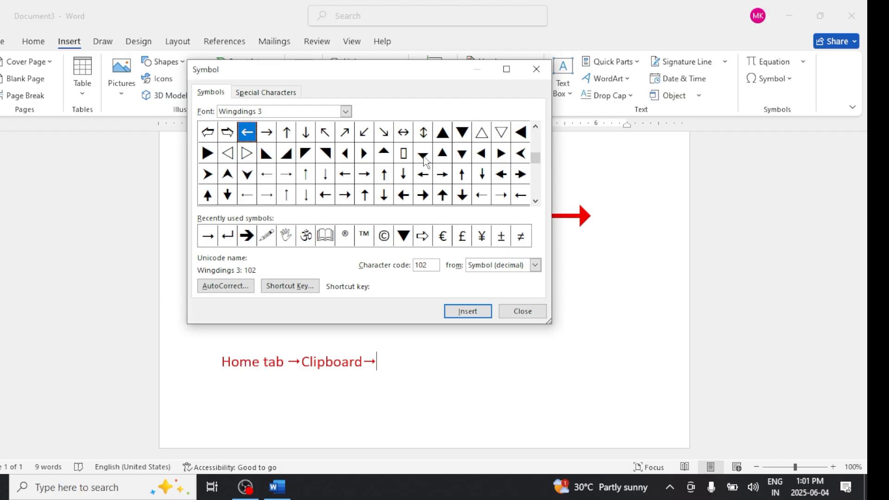
{"action": "left_click", "coordinate": [462, 156]}
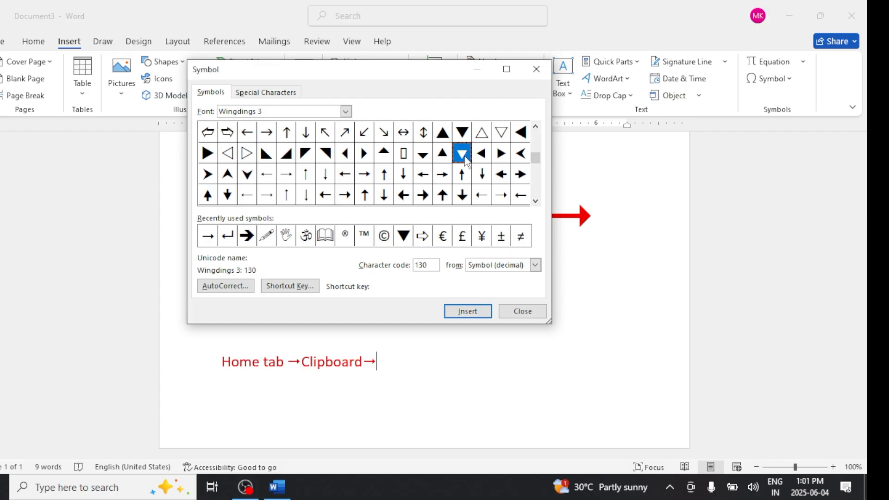
{"action": "left_click", "coordinate": [305, 286]}
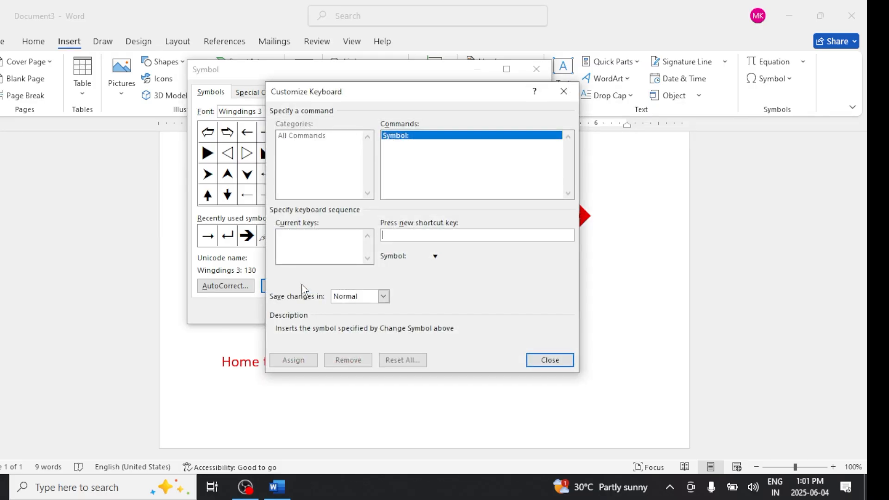
{"action": "key", "text": "alt+d"}
{"action": "left_click", "coordinate": [294, 359]}
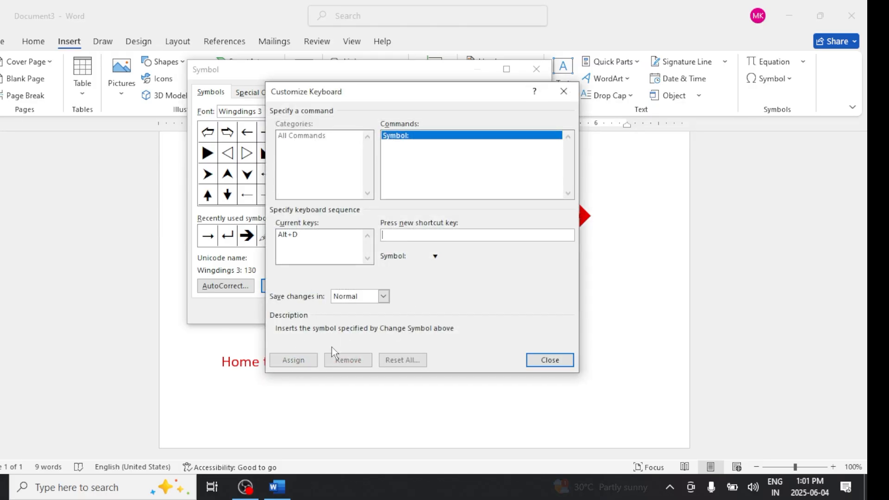
{"action": "left_click", "coordinate": [550, 359]}
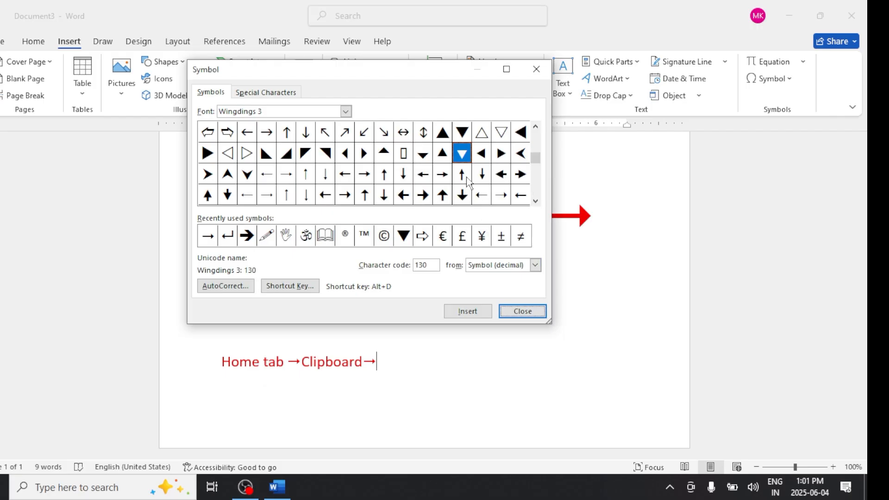
- Assign the shortcut Alt+P to the bent return arrow (Wingdings 3 character code 56) and close the Symbol dialog
{"action": "left_click_drag", "start_coordinate": [538, 151], "coordinate": [538, 147]}
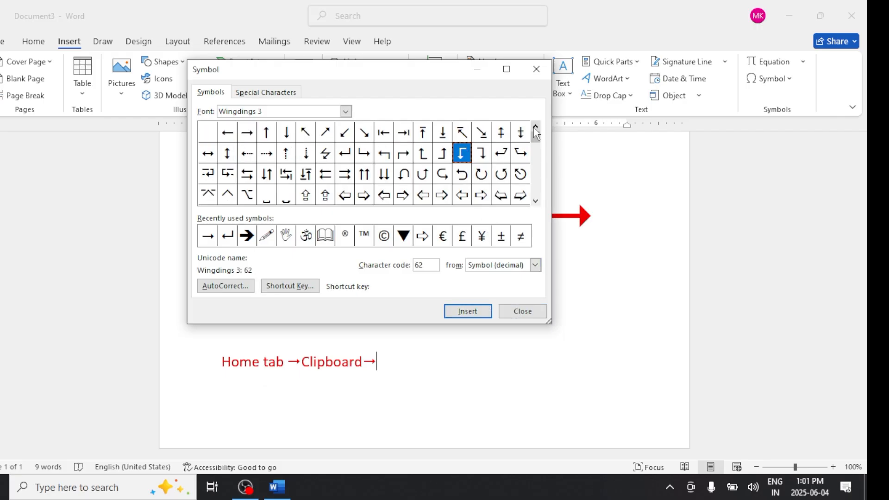
{"action": "left_click", "coordinate": [348, 153]}
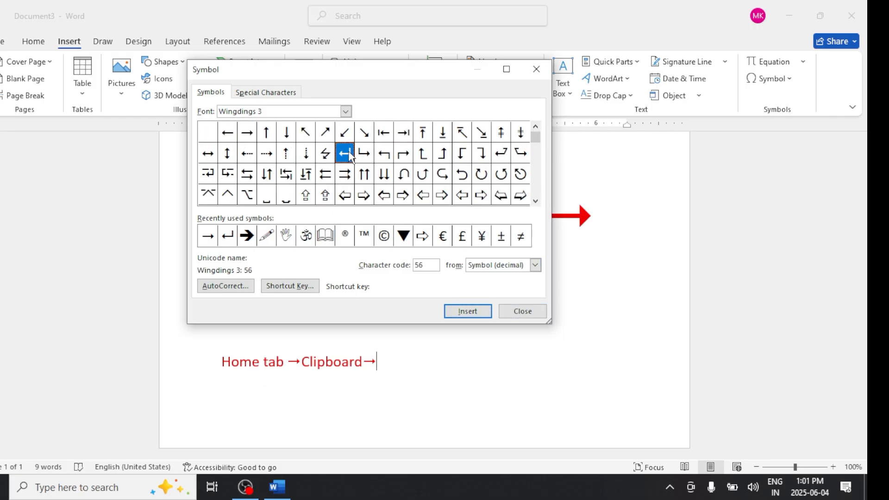
{"action": "left_click", "coordinate": [310, 290]}
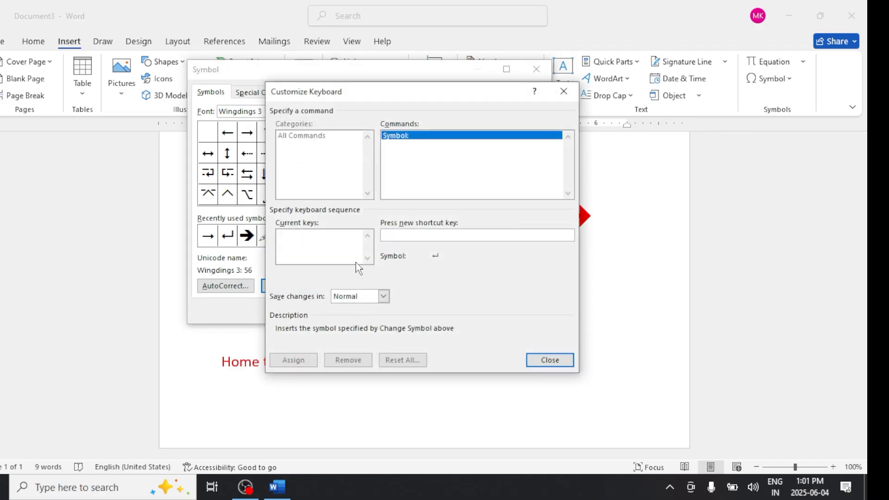
{"action": "key", "text": "alt+p"}
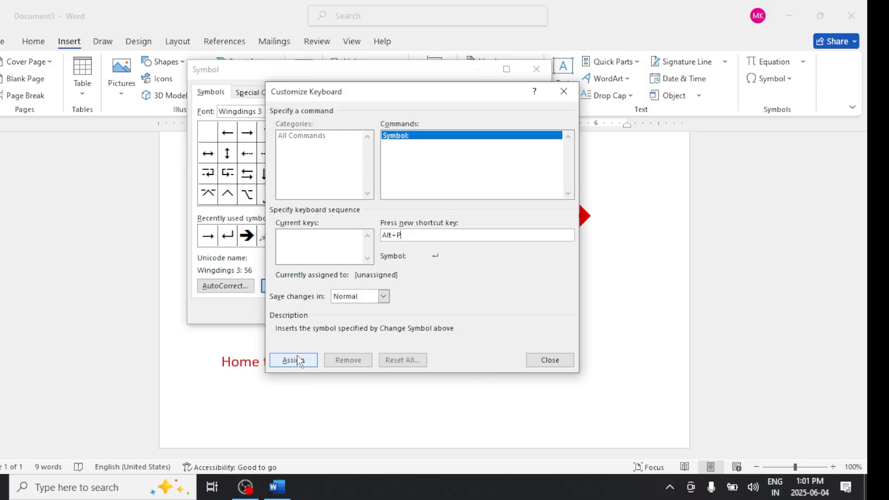
{"action": "left_click", "coordinate": [280, 360]}
{"action": "left_click", "coordinate": [566, 360]}
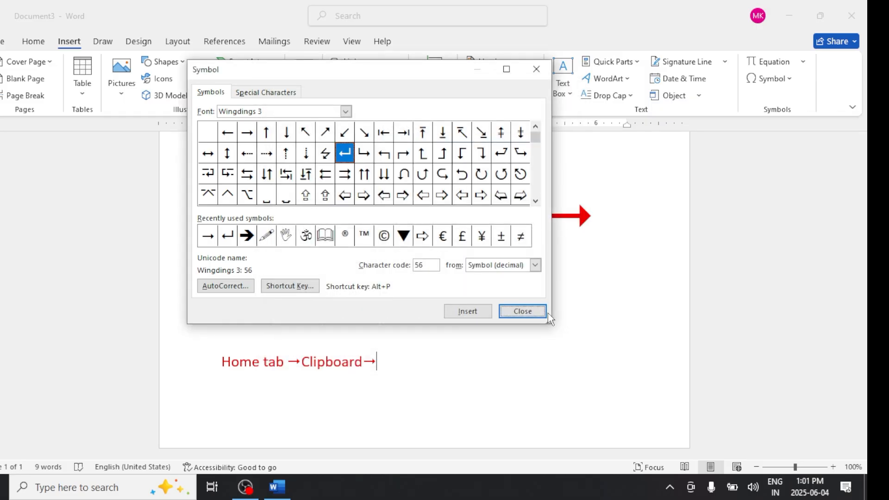
{"action": "left_click", "coordinate": [517, 311]}
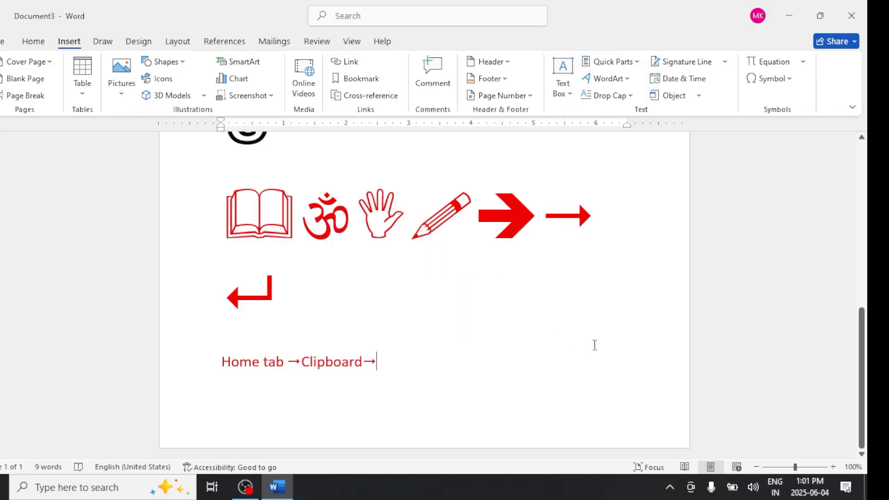
- Continue the "Home tab → Clipboard →" line with "paste", a solid down-pointing triangle and the start of the following word, "p"
{"action": "type", "text": "paste"}
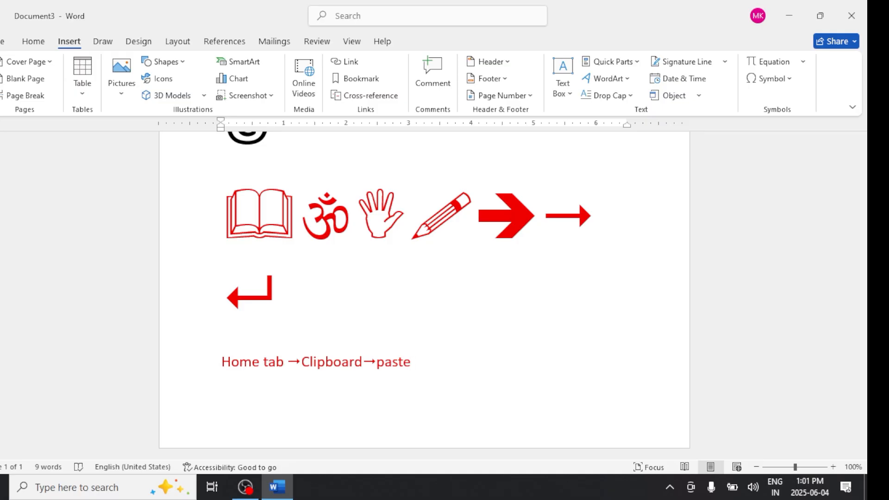
{"action": "type", "text": "▼ps"}
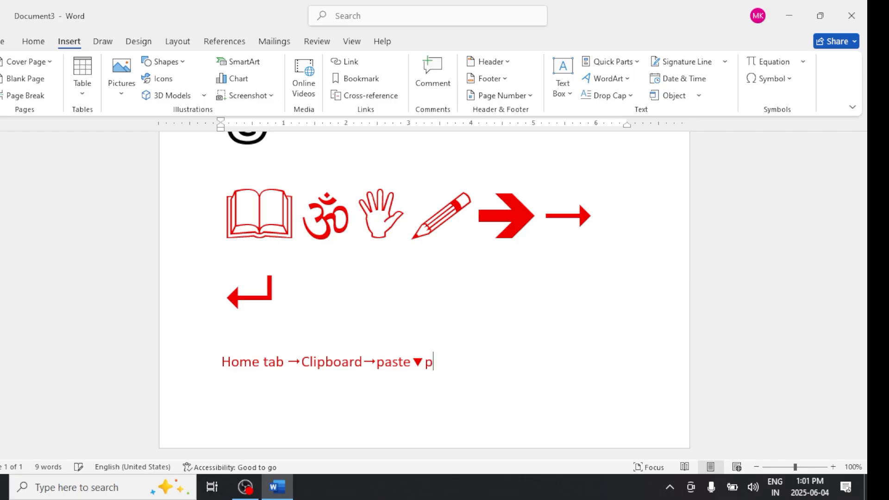
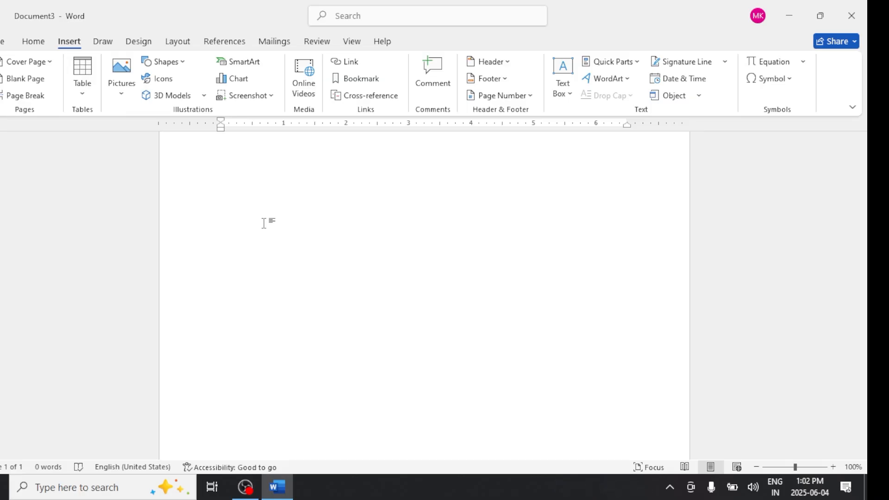
- Enter "Good" and "Capable" on separate lines of the blank document and start a third line
{"action": "type", "text": "gsd"}
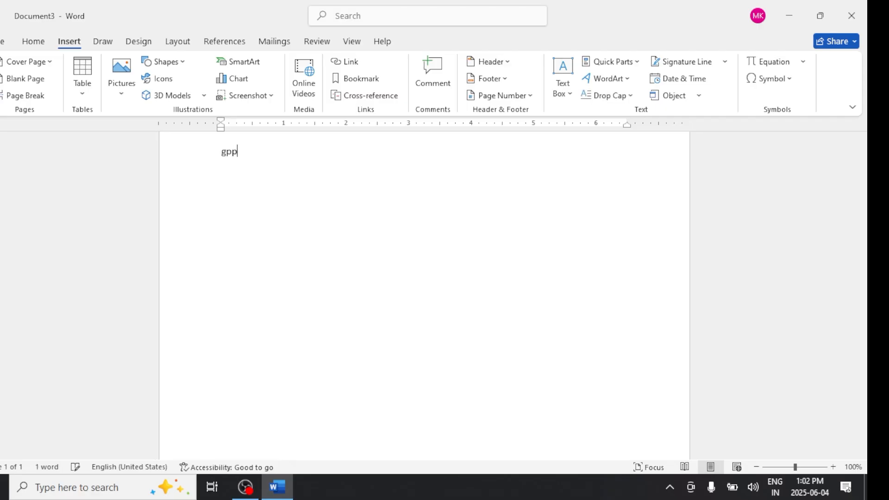
{"action": "key", "text": "BackSpace"}
{"action": "key", "text": "BackSpace"}
{"action": "type", "text": "oood"}
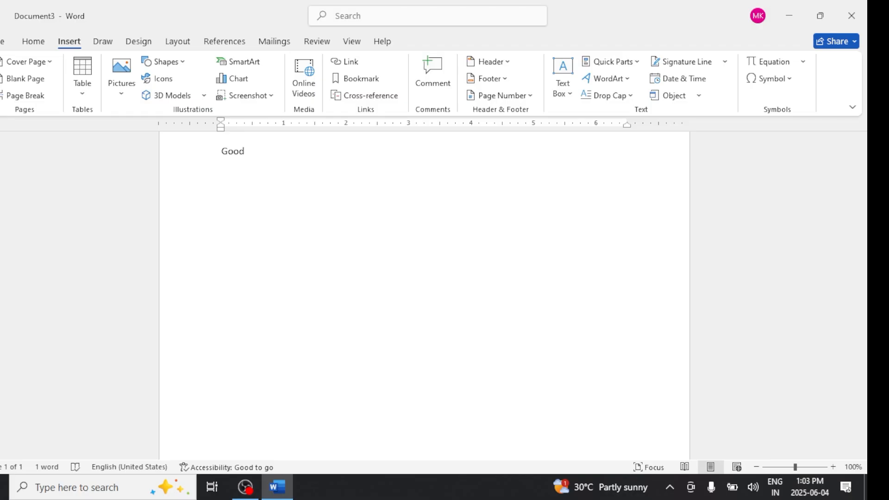
{"action": "key", "text": "Return"}
{"action": "type", "text": "cap"}
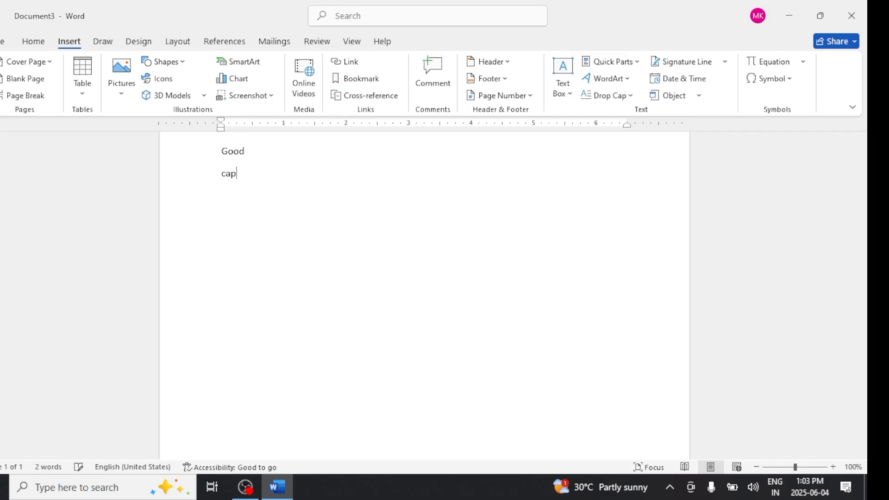
{"action": "type", "text": "abble"}
{"action": "key", "text": "Return"}
- Add an AutoCorrect entry that replaces "shi" with "she" and close the Symbol dialog
{"action": "left_click", "coordinate": [764, 82]}
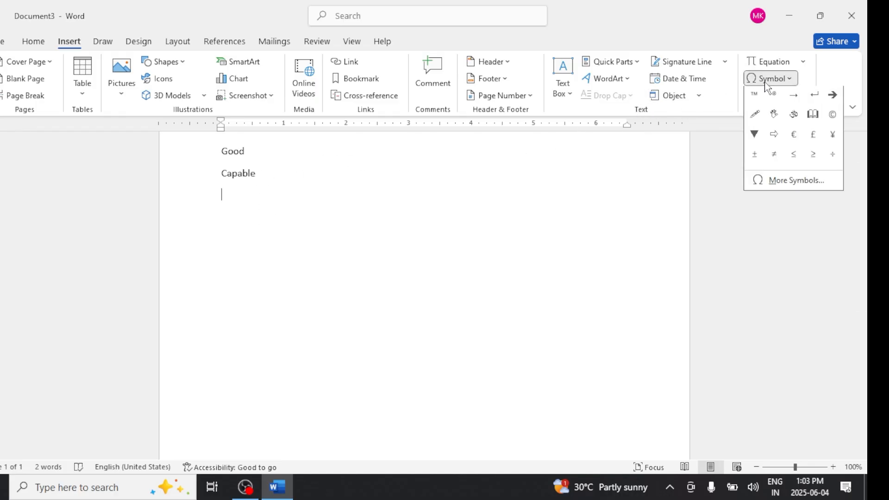
{"action": "left_click", "coordinate": [790, 180]}
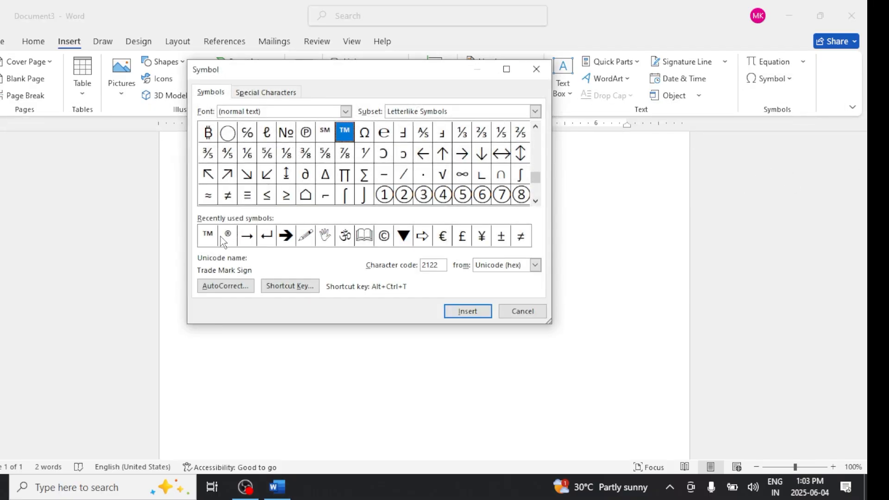
{"action": "left_click", "coordinate": [245, 286]}
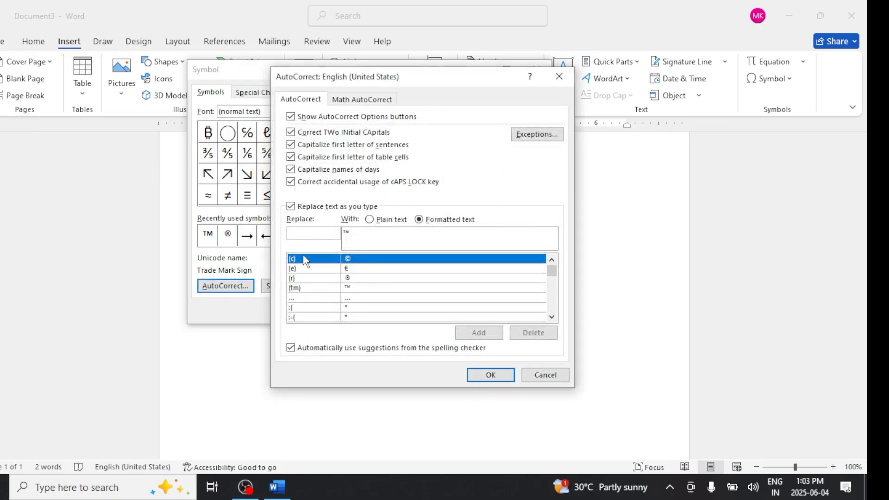
{"action": "left_click", "coordinate": [310, 300]}
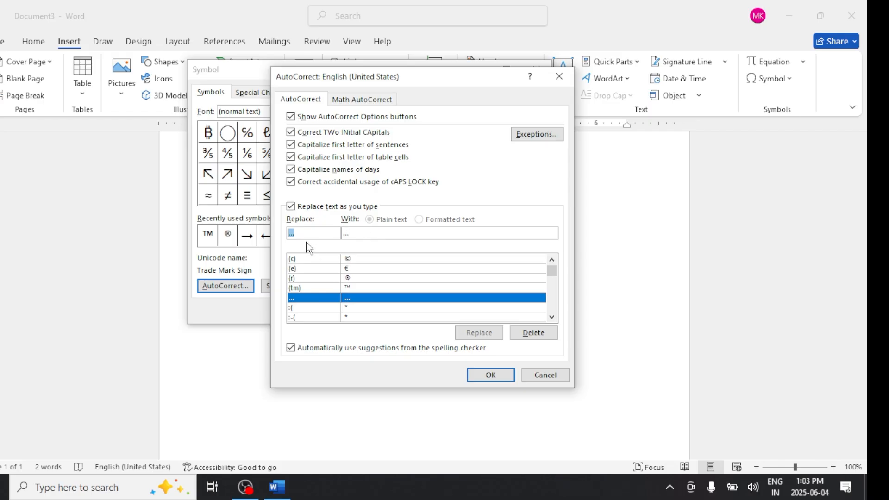
{"action": "type", "text": "she"}
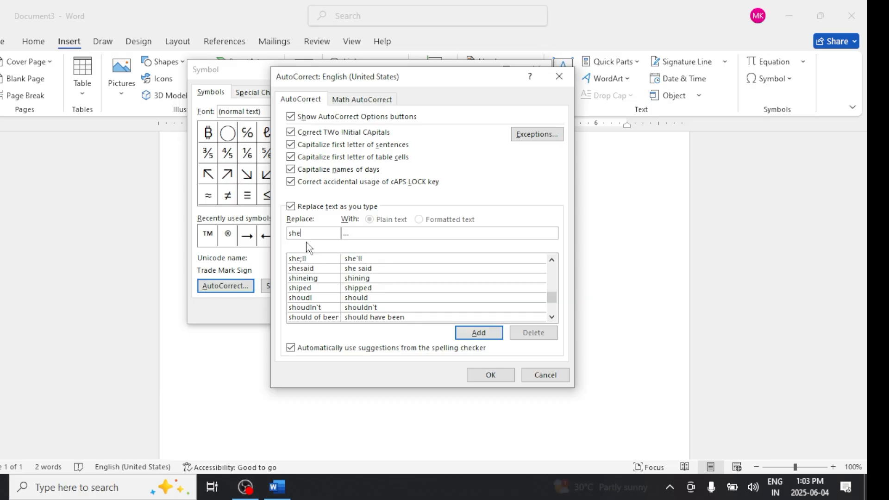
{"action": "key", "text": "BackSpace"}
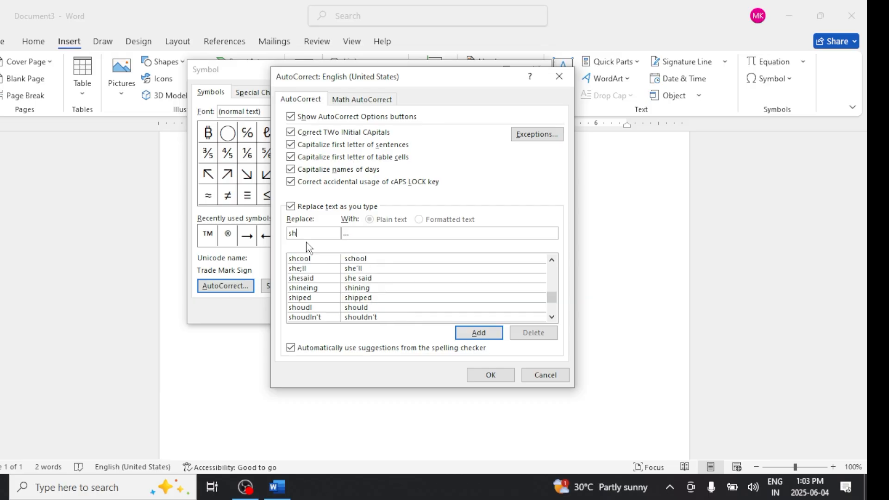
{"action": "type", "text": "i"}
{"action": "left_click_drag", "start_coordinate": [358, 236], "coordinate": [335, 236]}
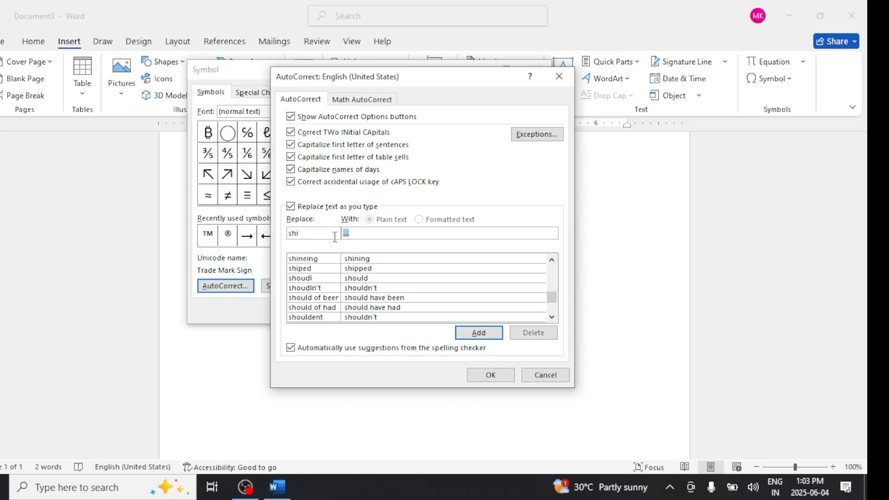
{"action": "type", "text": "she"}
{"action": "left_click", "coordinate": [478, 332]}
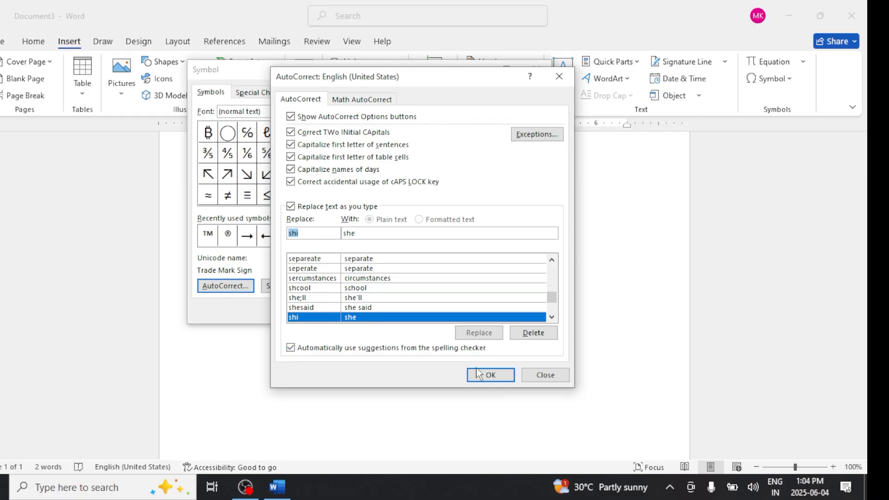
{"action": "left_click", "coordinate": [488, 377]}
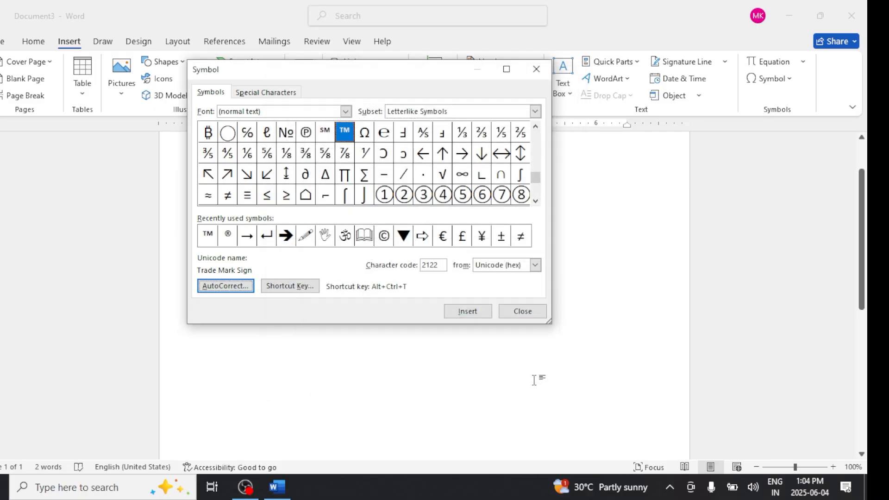
{"action": "left_click", "coordinate": [523, 313]}
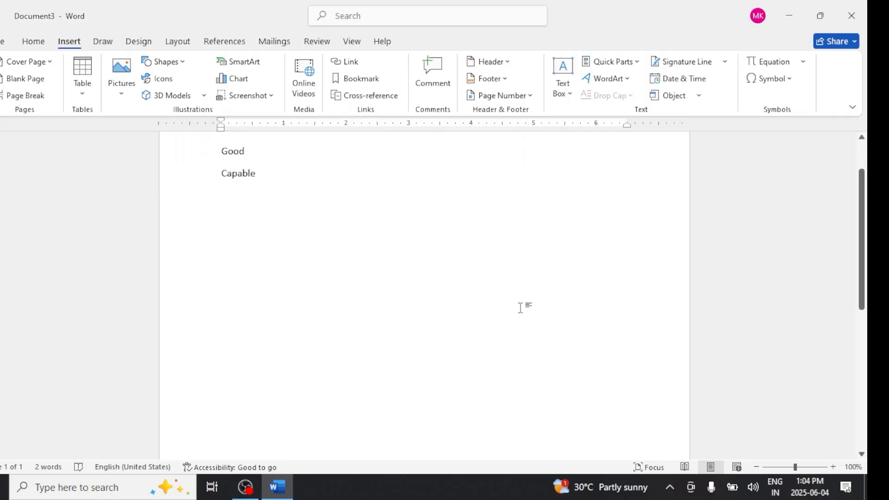
- Enter the misspelling "shi" on the third line to trigger its AutoCorrect replacement with "She"
{"action": "type", "text": "shi"}
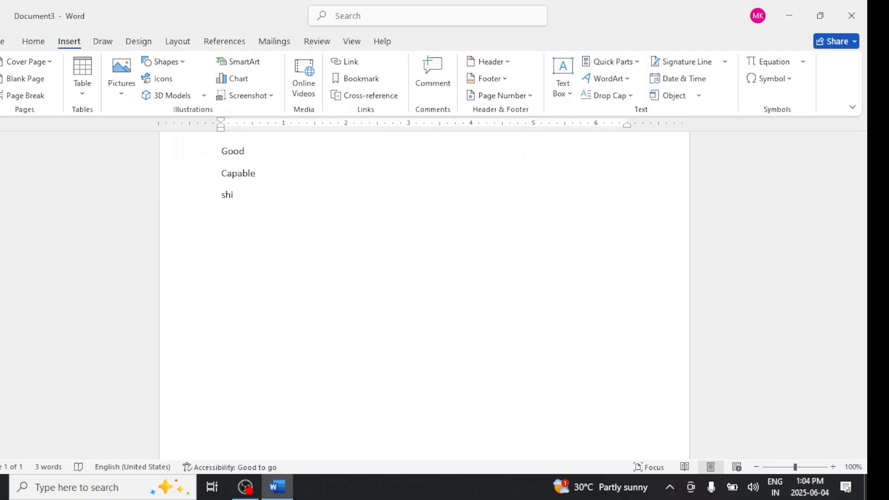
{"action": "key", "text": "BackSpace"}
{"action": "type", "text": "e"}
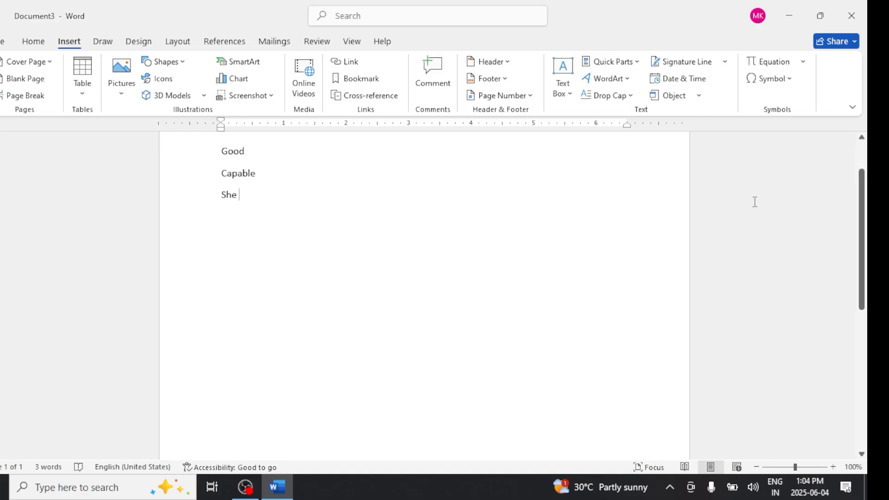
- Remove the Alt+A shortcut from the thin right-pointing arrow (Wingdings 3 character code 34)
{"action": "left_click", "coordinate": [767, 80]}
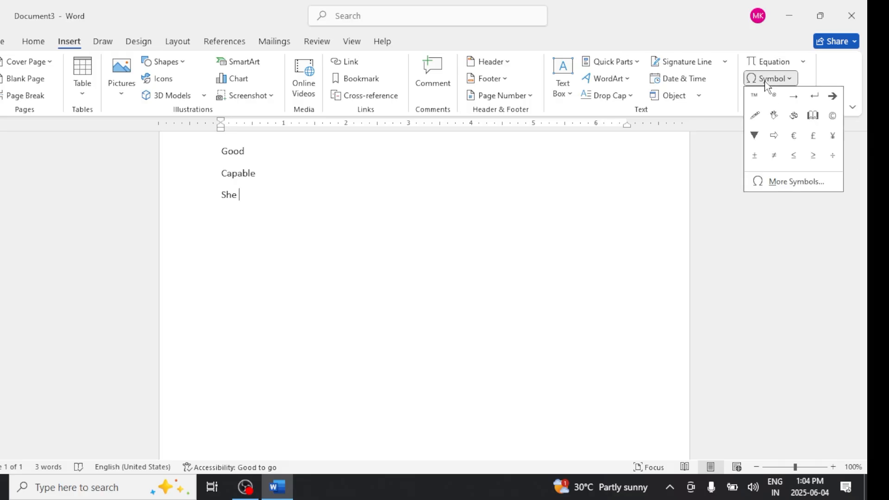
{"action": "left_click", "coordinate": [794, 181]}
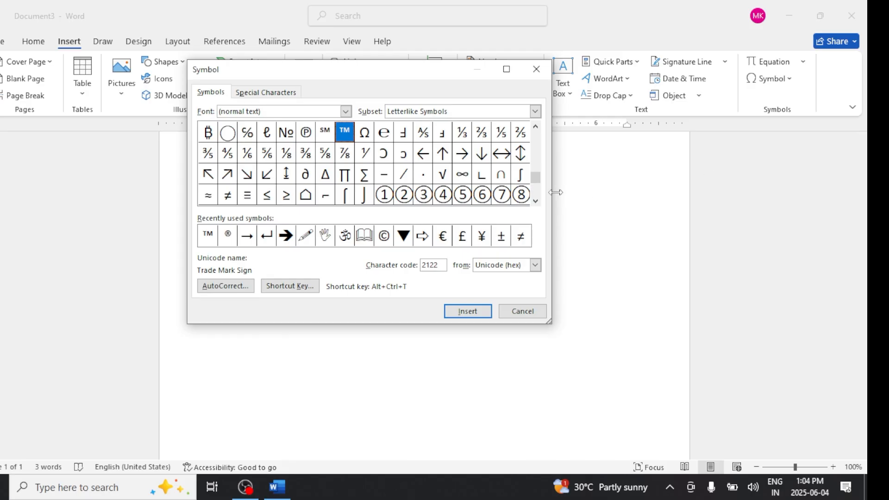
{"action": "left_click", "coordinate": [247, 236]}
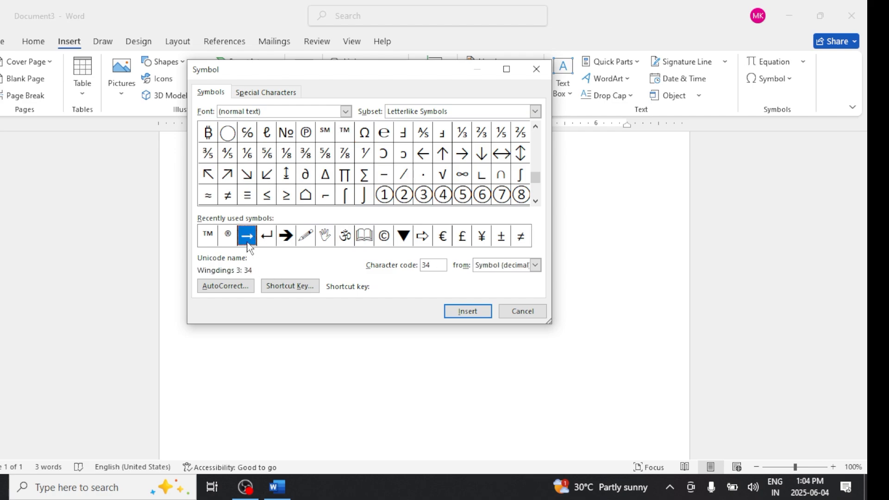
{"action": "left_click", "coordinate": [267, 237]}
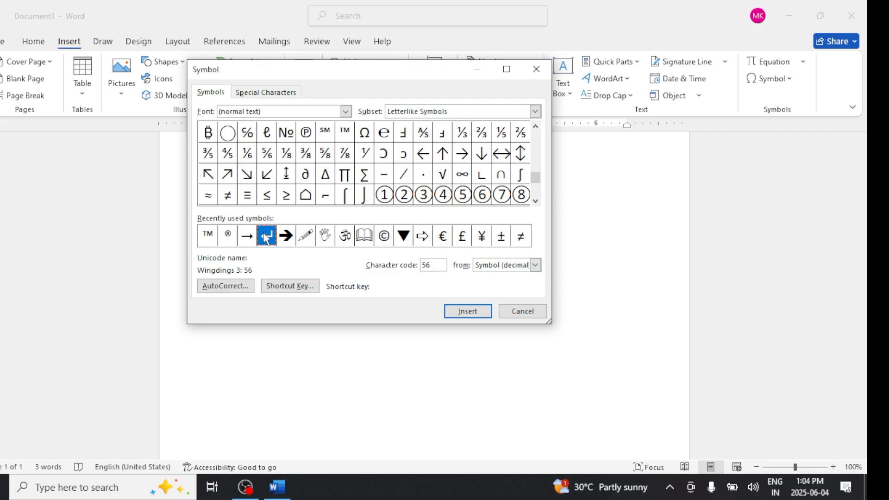
{"action": "left_click", "coordinate": [246, 236]}
{"action": "left_click", "coordinate": [345, 112]}
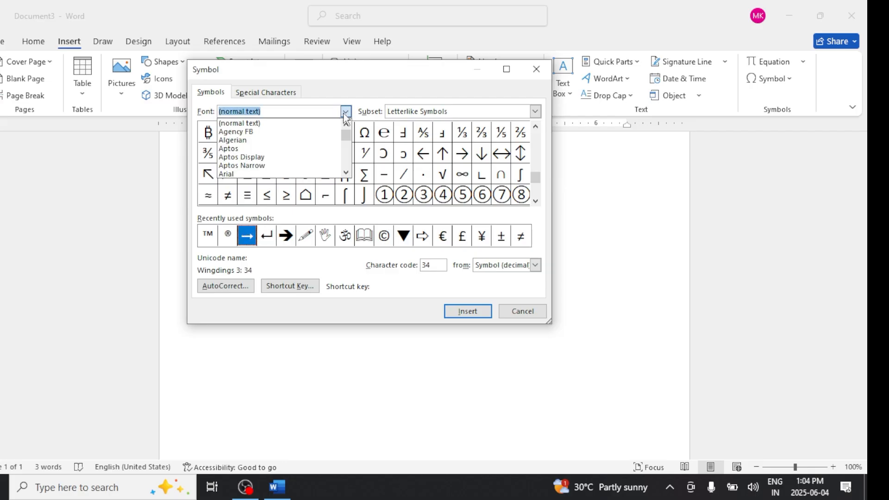
{"action": "type", "text": "web"}
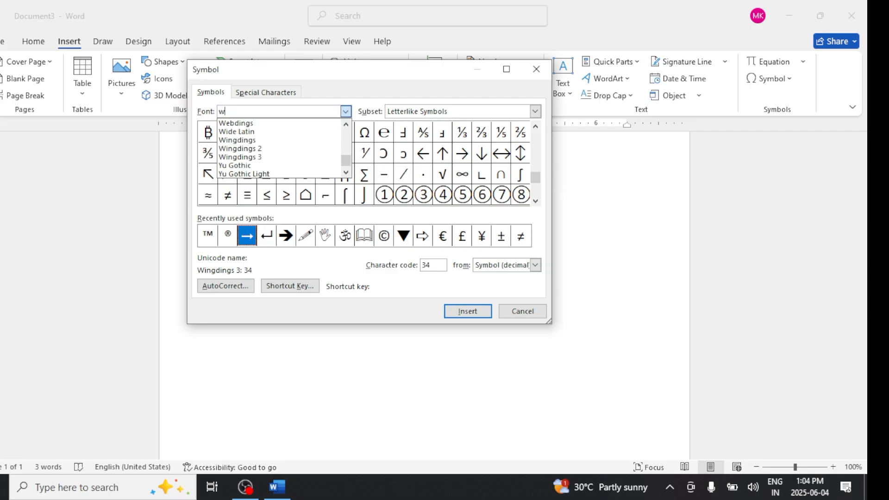
{"action": "left_click", "coordinate": [255, 157]}
{"action": "left_click", "coordinate": [247, 132]}
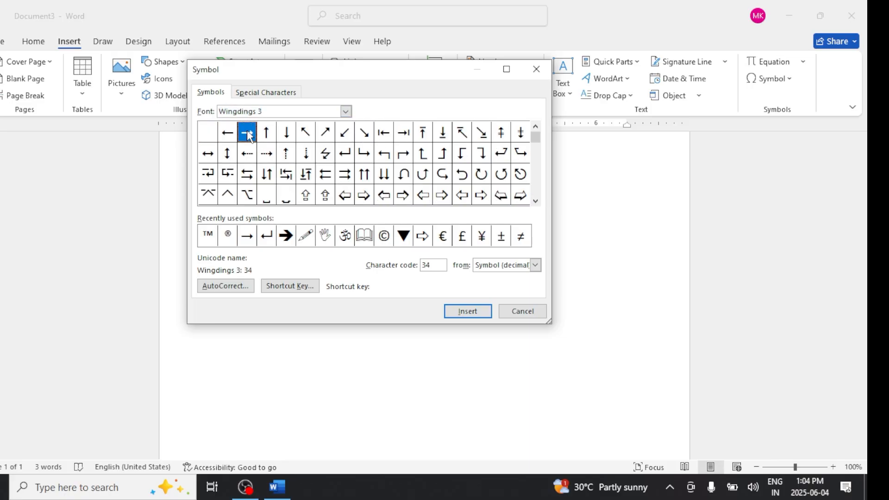
{"action": "left_click", "coordinate": [295, 287]}
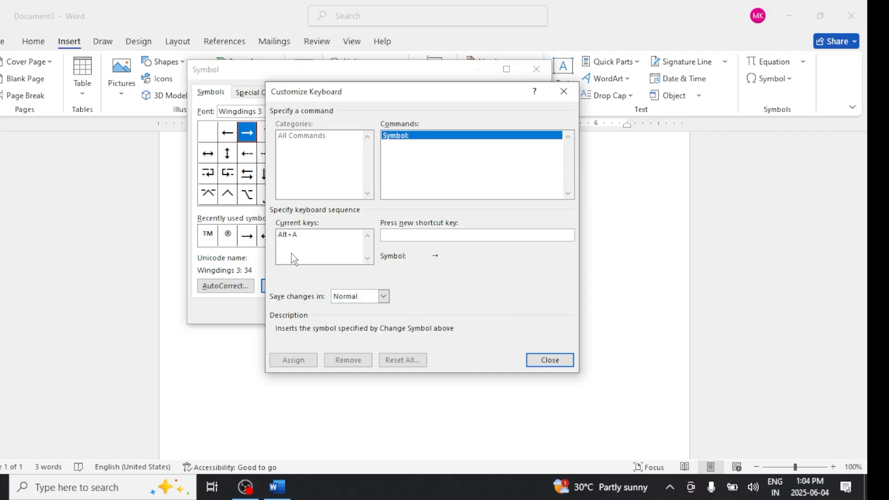
{"action": "left_click", "coordinate": [288, 236]}
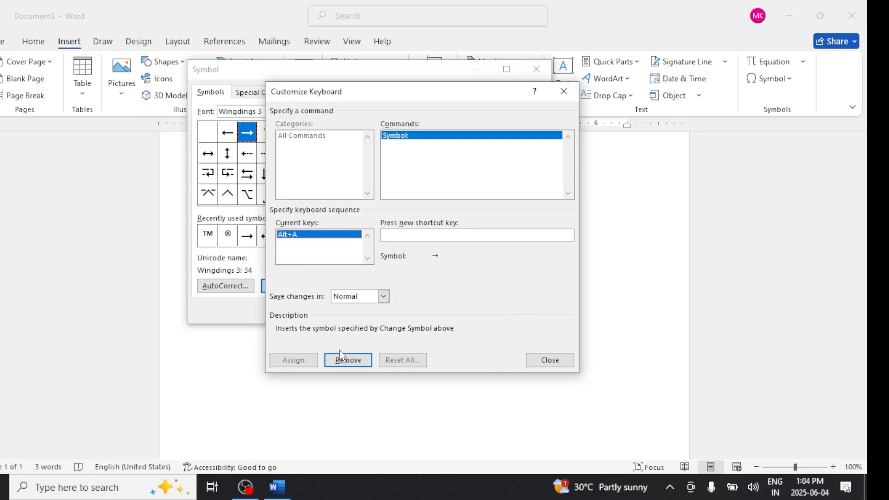
{"action": "left_click", "coordinate": [348, 360]}
{"action": "left_click", "coordinate": [550, 360]}
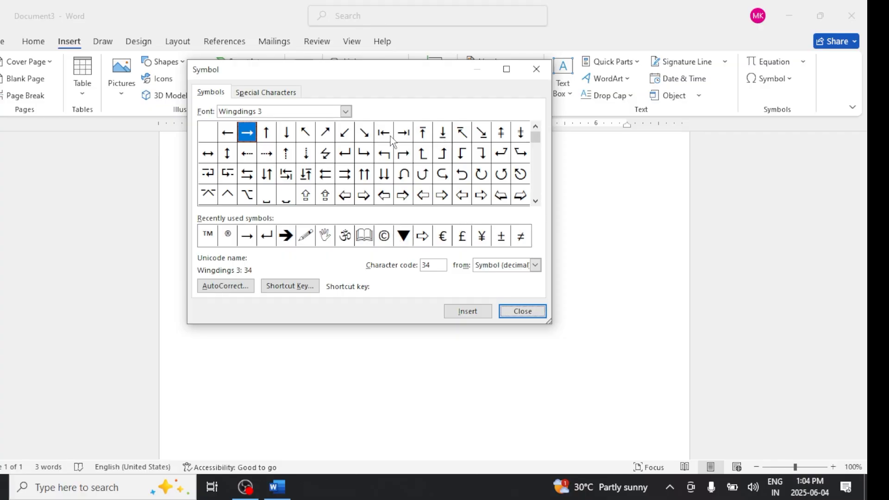
- Remove the Alt+P shortcut from the bent return arrow (Wingdings 3 character code 56)
{"action": "left_click", "coordinate": [344, 153]}
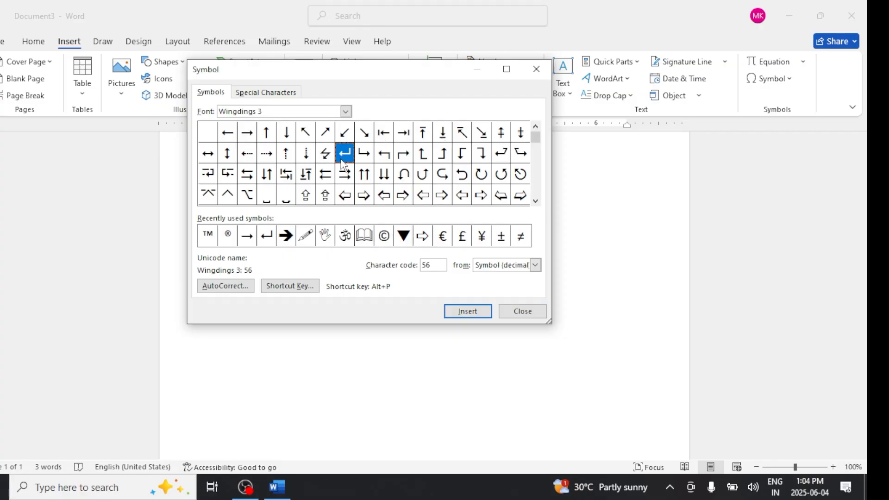
{"action": "left_click", "coordinate": [309, 289]}
{"action": "left_click", "coordinate": [307, 235]}
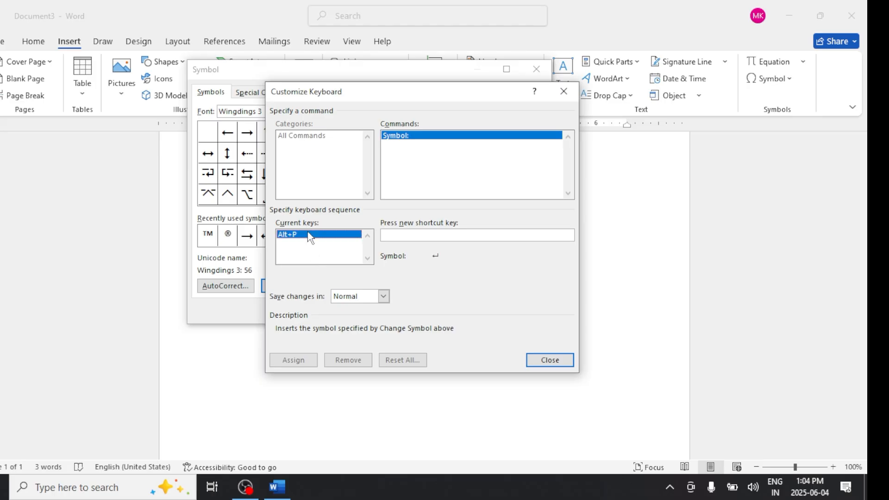
{"action": "left_click", "coordinate": [352, 360]}
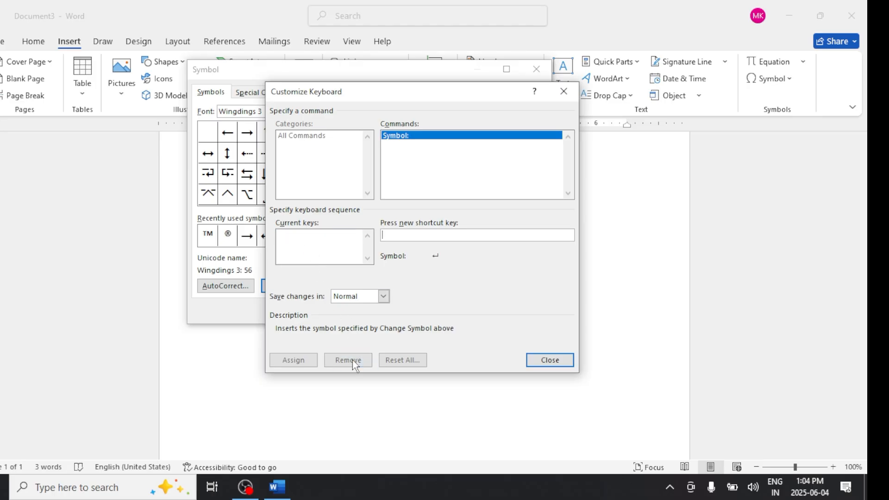
{"action": "left_click", "coordinate": [537, 363]}
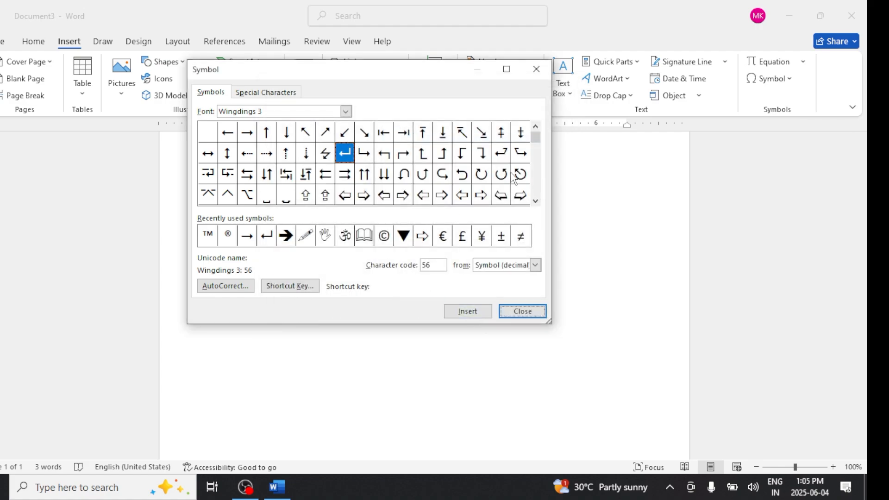
- Check whether the large black down-pointing triangle (Wingdings 3 character code 113) has an assigned shortcut key
{"action": "left_click_drag", "start_coordinate": [538, 137], "coordinate": [539, 148]}
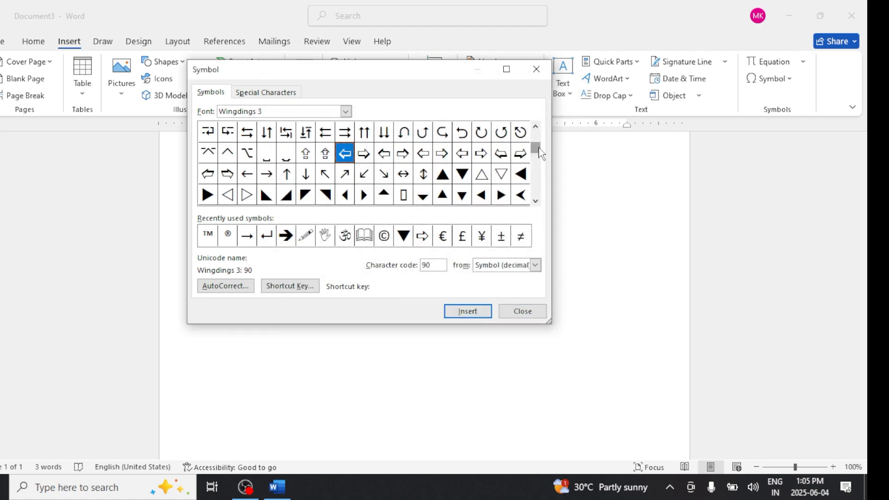
{"action": "left_click", "coordinate": [462, 175]}
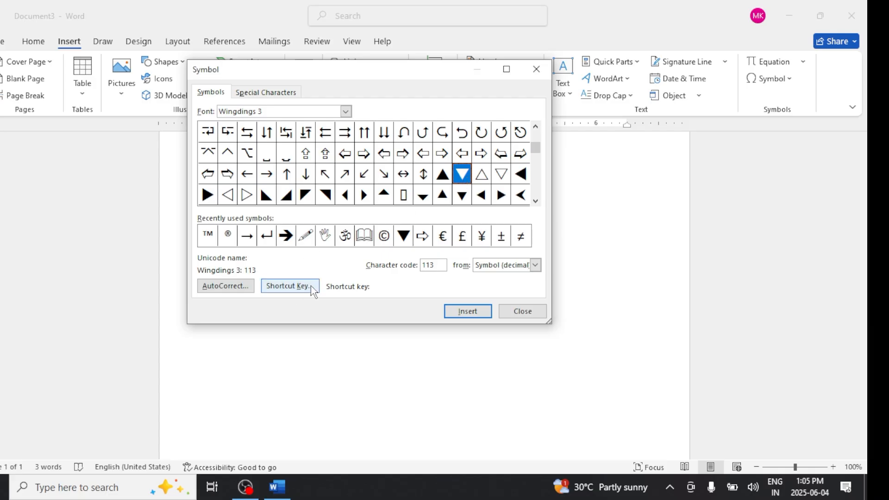
{"action": "left_click", "coordinate": [226, 286]}
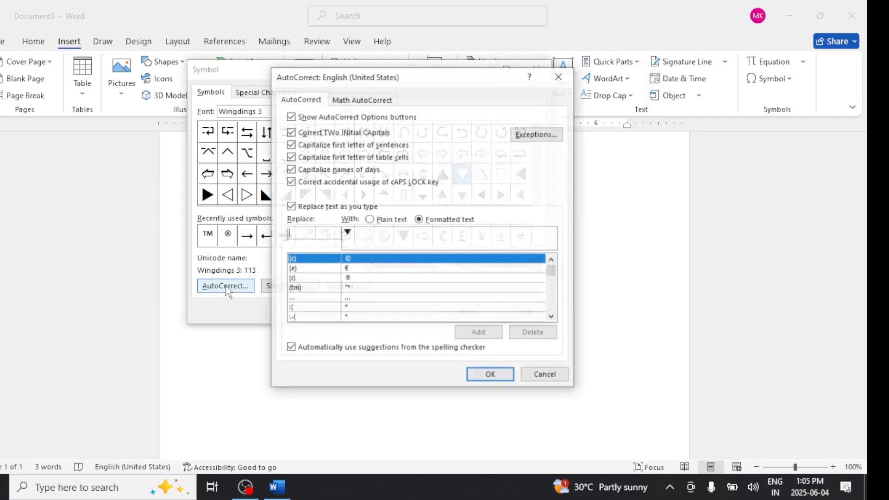
{"action": "left_click", "coordinate": [541, 377]}
{"action": "left_click", "coordinate": [294, 289]}
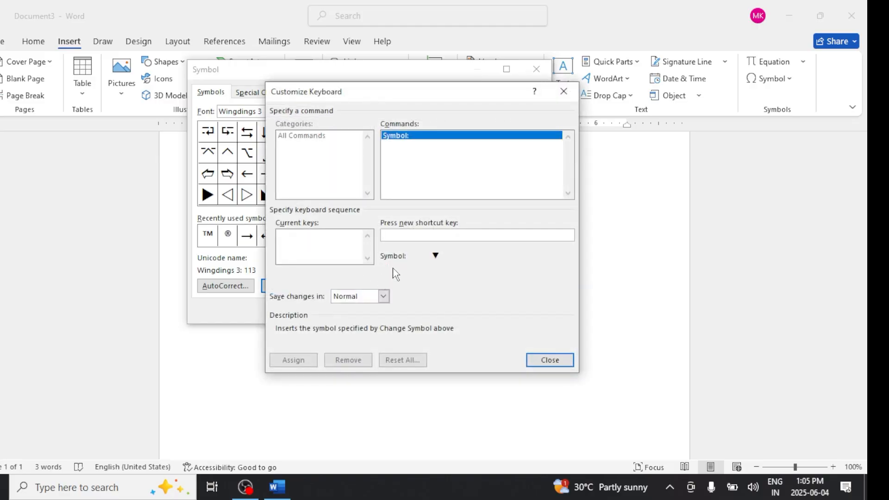
{"action": "left_click", "coordinate": [546, 360]}
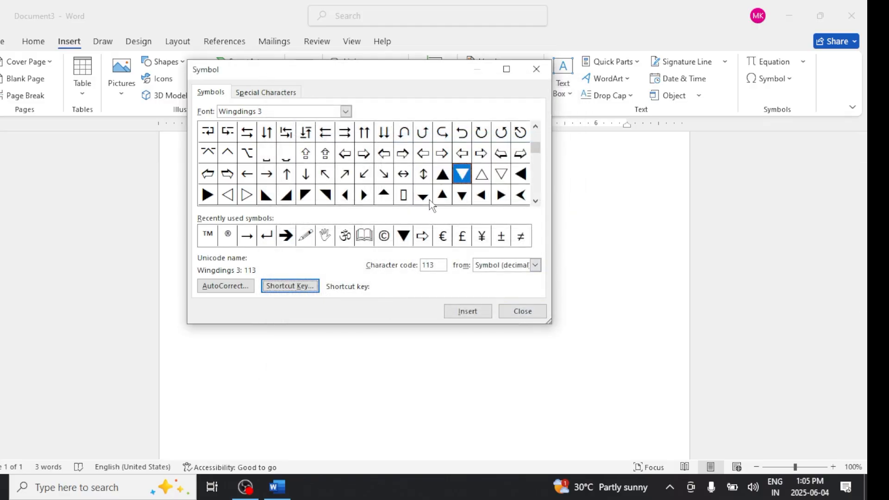
- Remove the Alt+D shortcut from the small black down-pointing triangle (Wingdings 3 character code 130) and close the Symbol dialog
{"action": "left_click", "coordinate": [462, 197]}
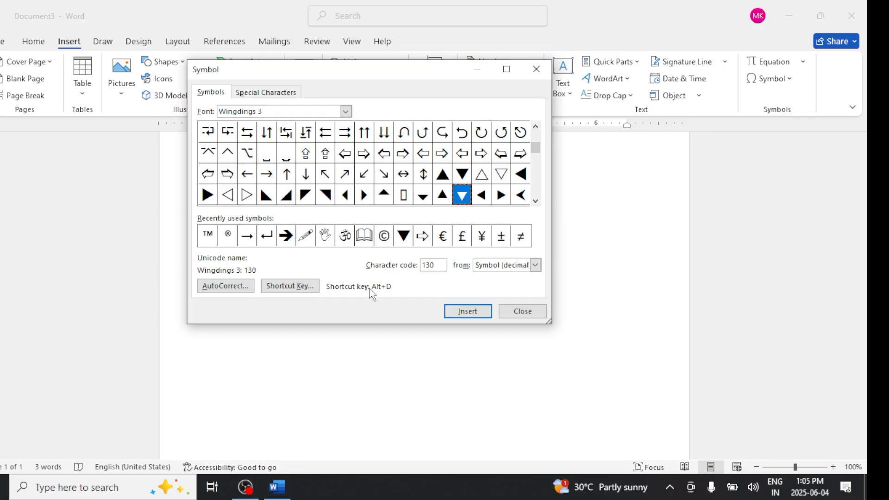
{"action": "left_click", "coordinate": [289, 287]}
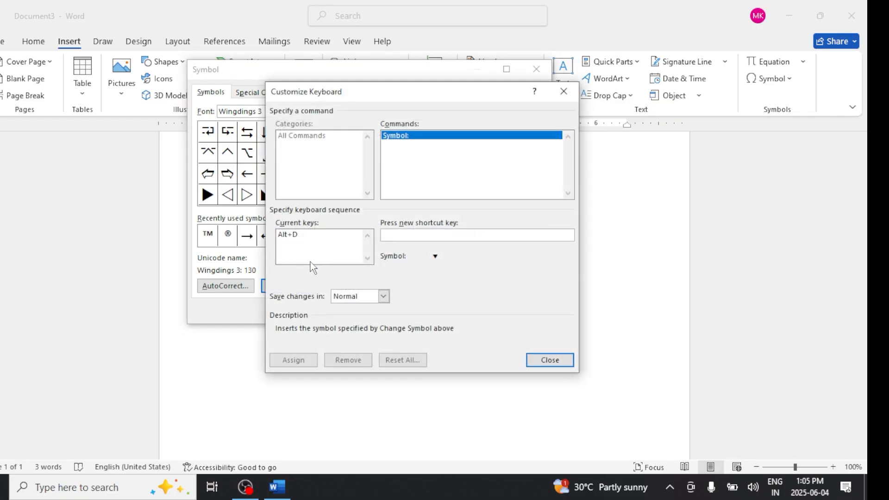
{"action": "left_click", "coordinate": [299, 235]}
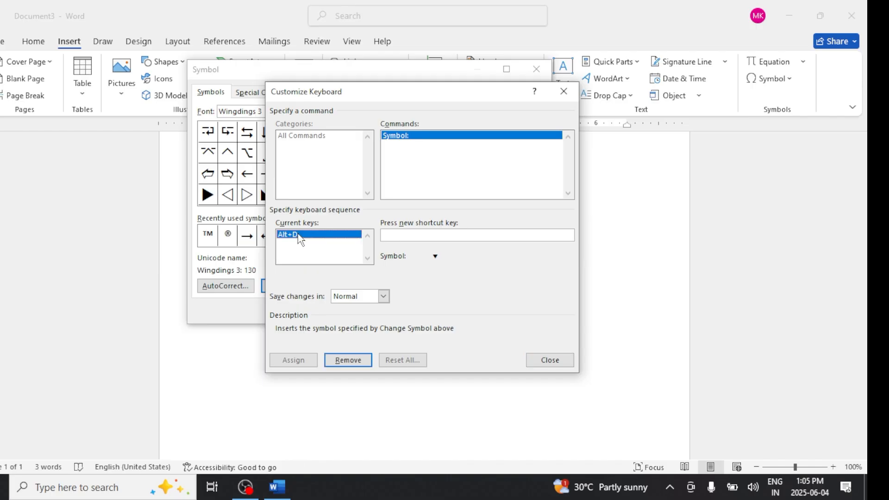
{"action": "left_click", "coordinate": [348, 360]}
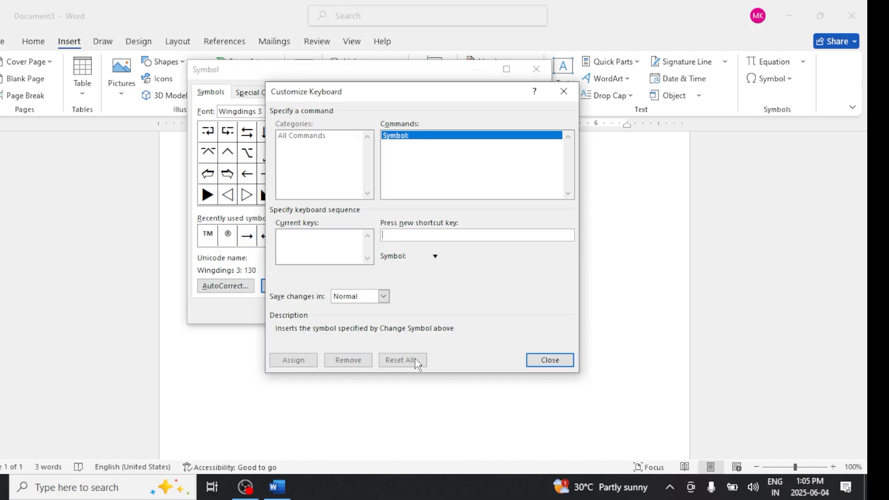
{"action": "left_click", "coordinate": [550, 361]}
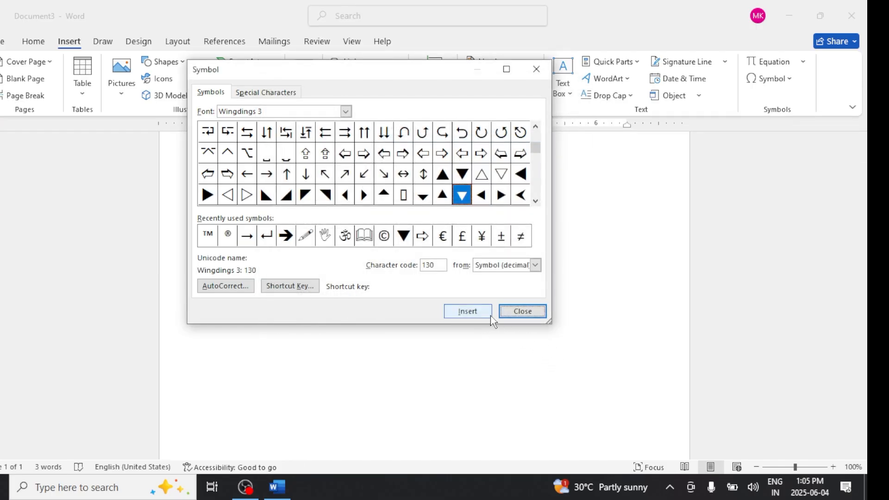
{"action": "left_click", "coordinate": [515, 318]}
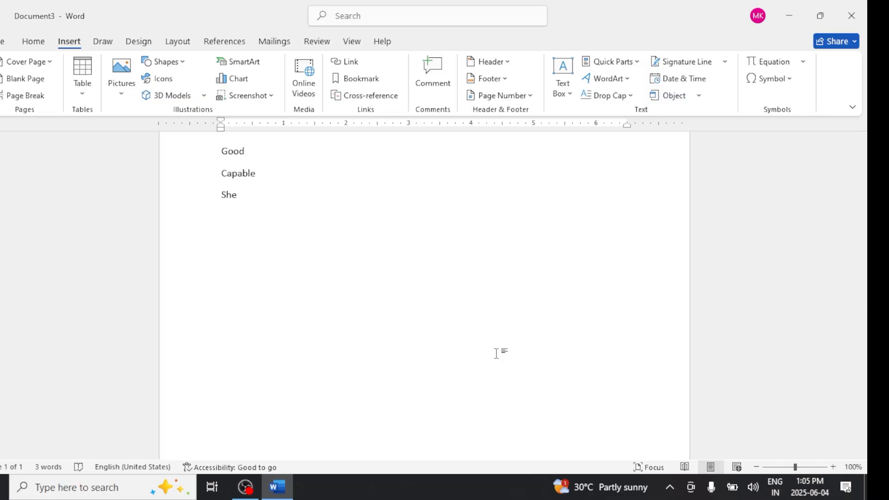
- Test the removed Alt+P symbol shortcut in the document after the word "She"
{"action": "key", "text": "alt+p"}
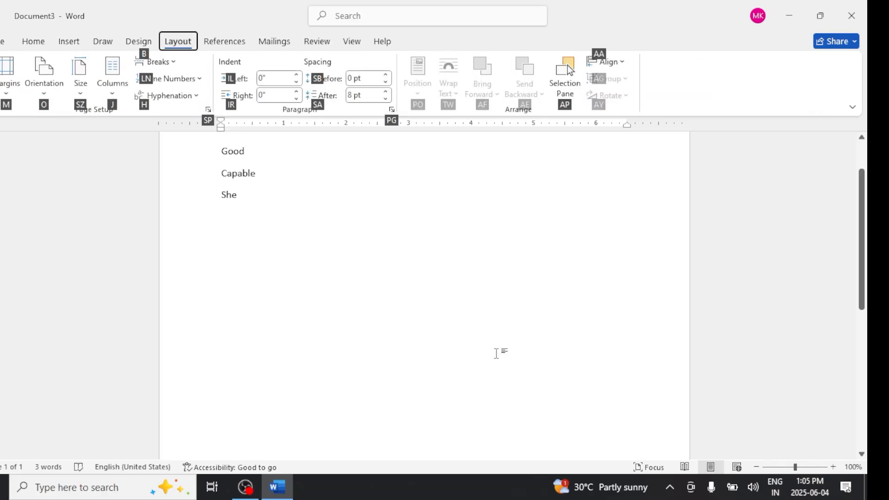
{"action": "key", "text": "Escape"}
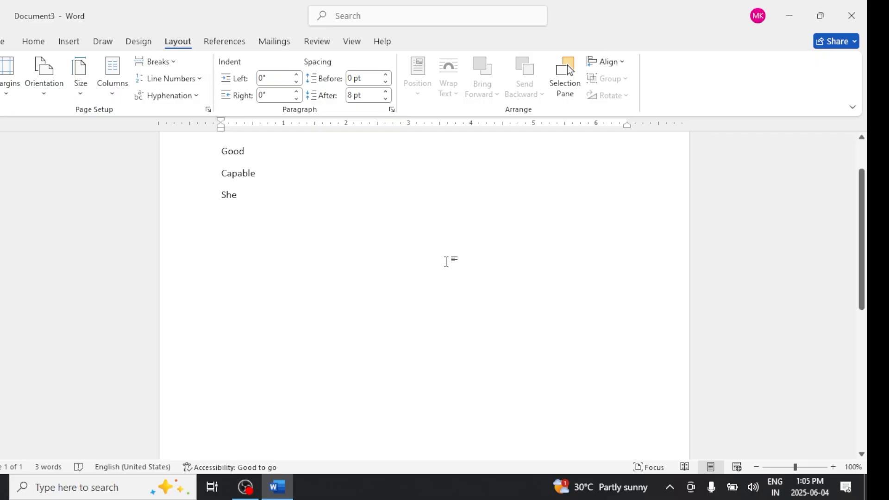
{"action": "scroll", "coordinate": [446, 262], "scroll_direction": "up", "scroll_amount": 1}
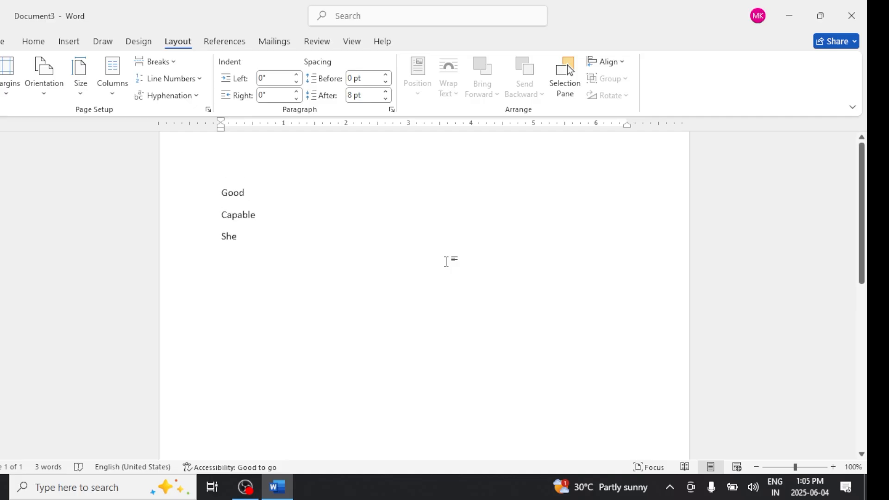
{"action": "scroll", "coordinate": [447, 262], "scroll_direction": "down", "scroll_amount": 3}
{"action": "scroll", "coordinate": [446, 262], "scroll_direction": "up", "scroll_amount": 3}
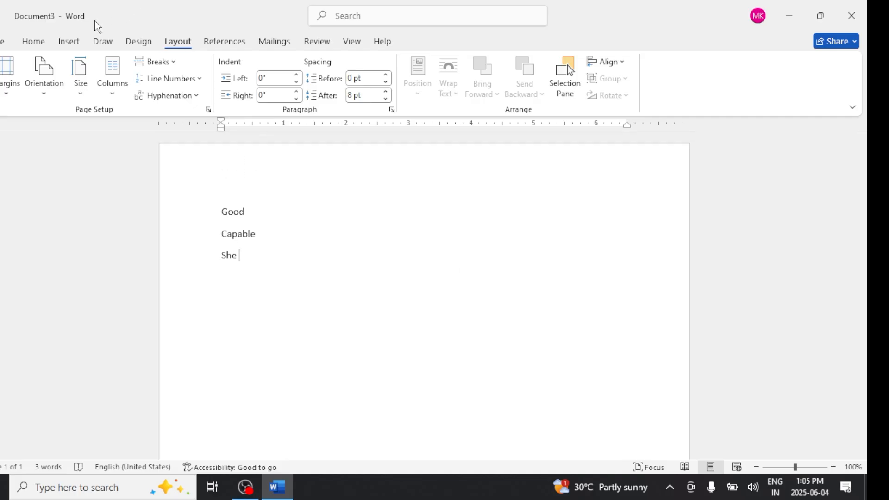
- Try to set the symbol font to "krutidev" in the Symbol dialog, and close the dialog without inserting a symbol
{"action": "left_click", "coordinate": [38, 41]}
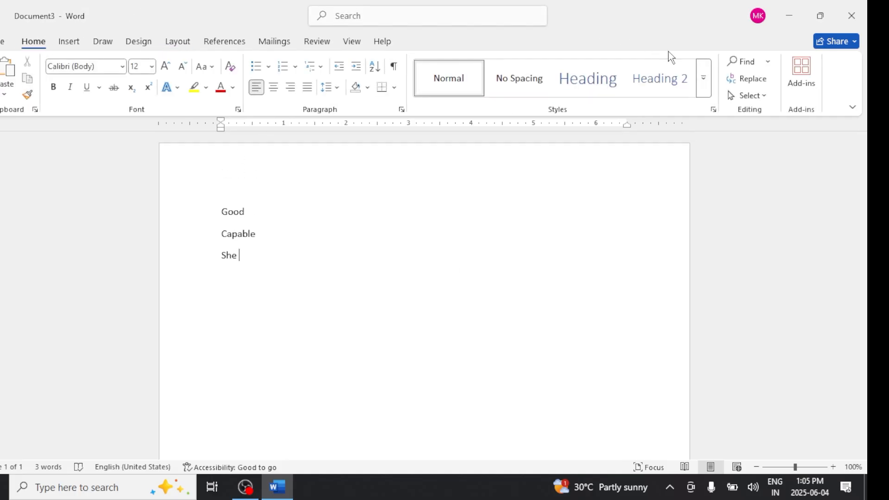
{"action": "left_click", "coordinate": [75, 46]}
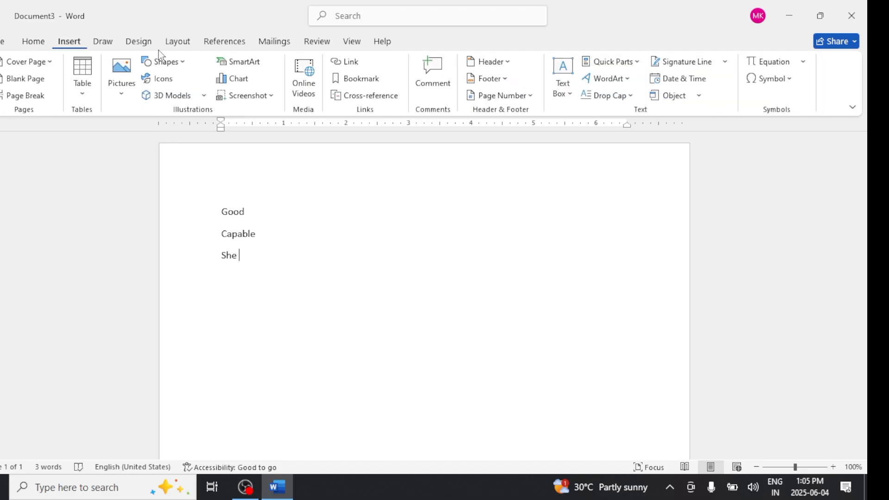
{"action": "left_click", "coordinate": [787, 80]}
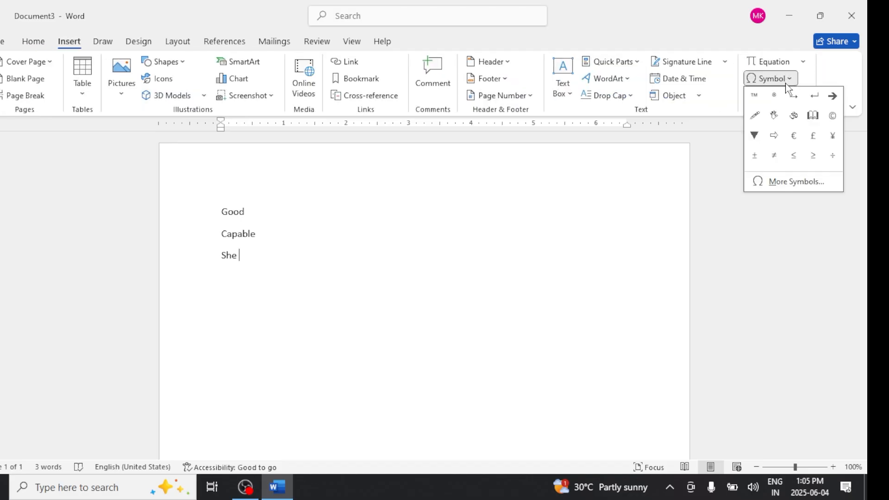
{"action": "left_click", "coordinate": [786, 182]}
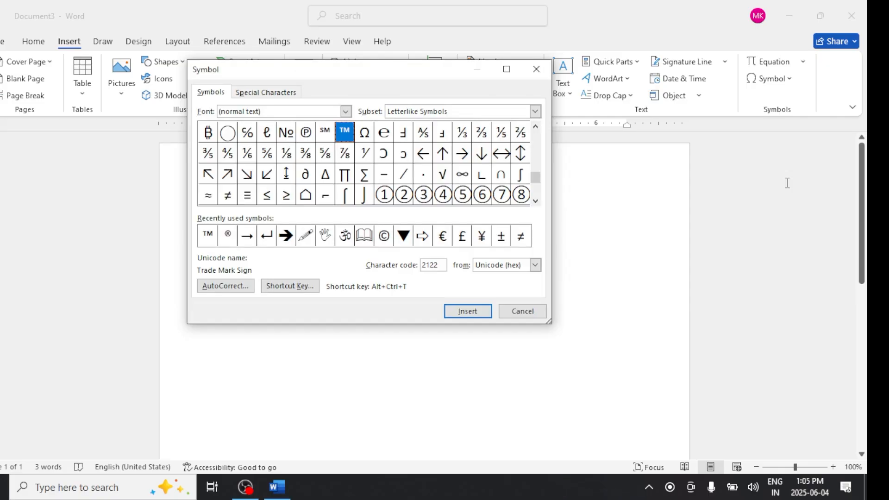
{"action": "left_click", "coordinate": [346, 112]}
{"action": "left_click", "coordinate": [346, 115]}
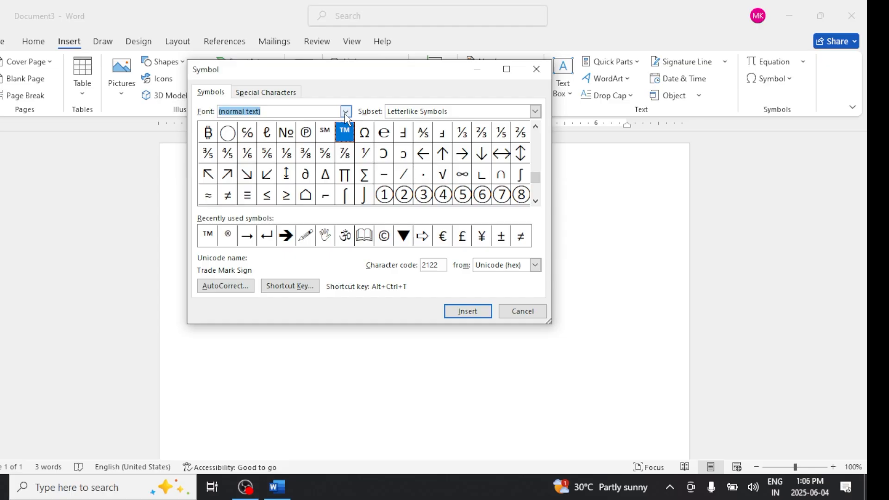
{"action": "type", "text": "kru"}
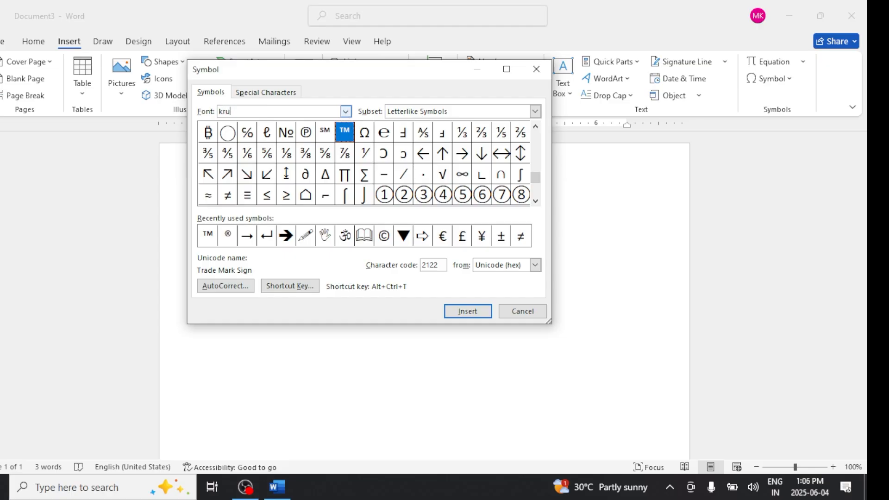
{"action": "type", "text": "tidev"}
{"action": "left_click", "coordinate": [348, 113]}
{"action": "left_click", "coordinate": [349, 113]}
{"action": "left_click", "coordinate": [504, 313]}
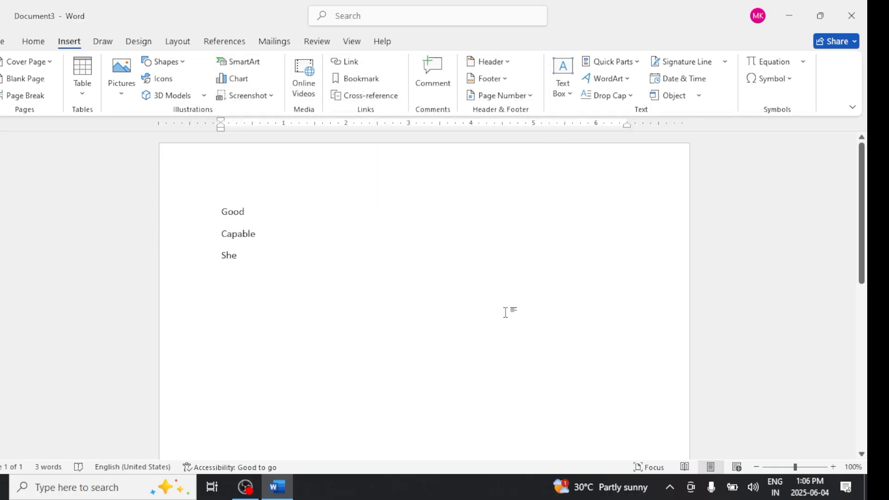